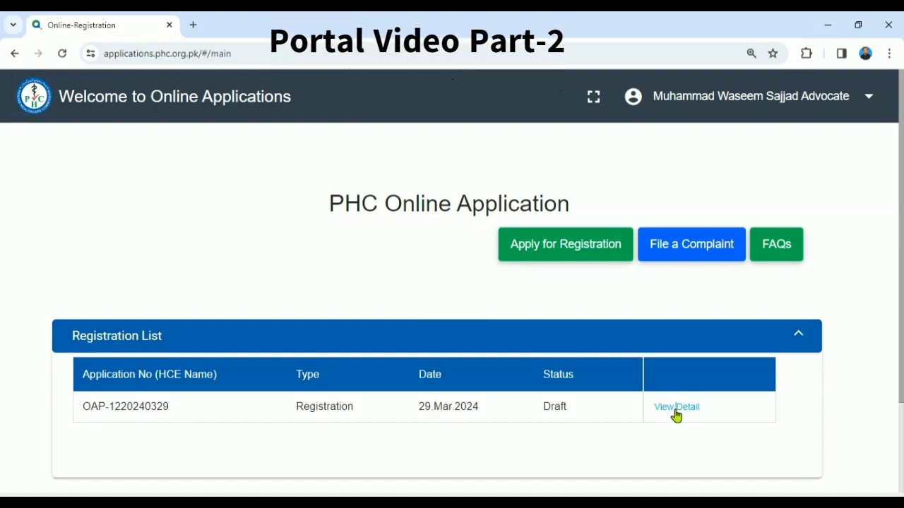
Step: Open the draft MWS Hospital Kasur application's details and go to its HCE Detail section
left_click(675, 413)
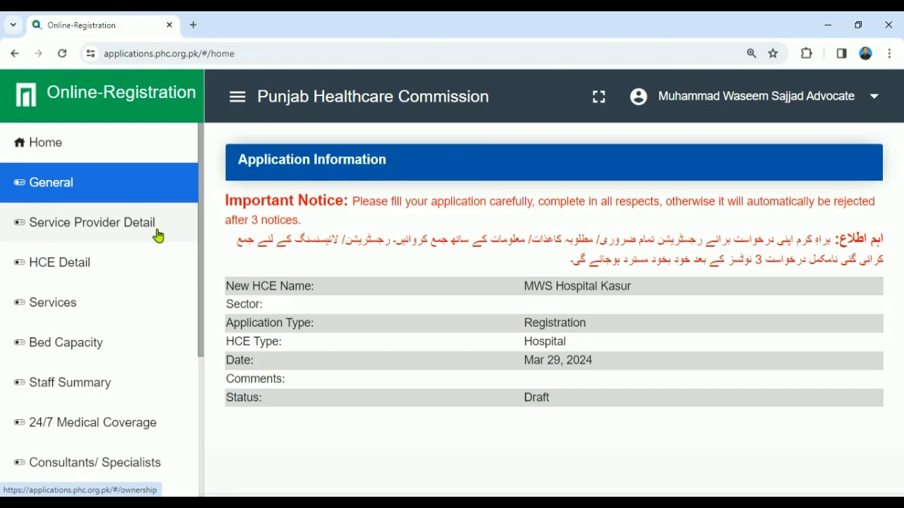
left_click(71, 263)
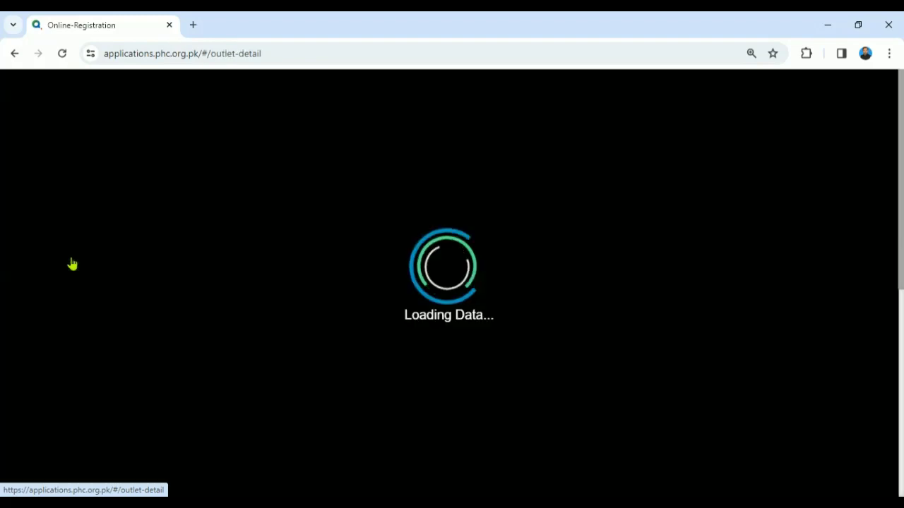
Step: Put the HCE Detail information into edit mode
left_click(899, 355)
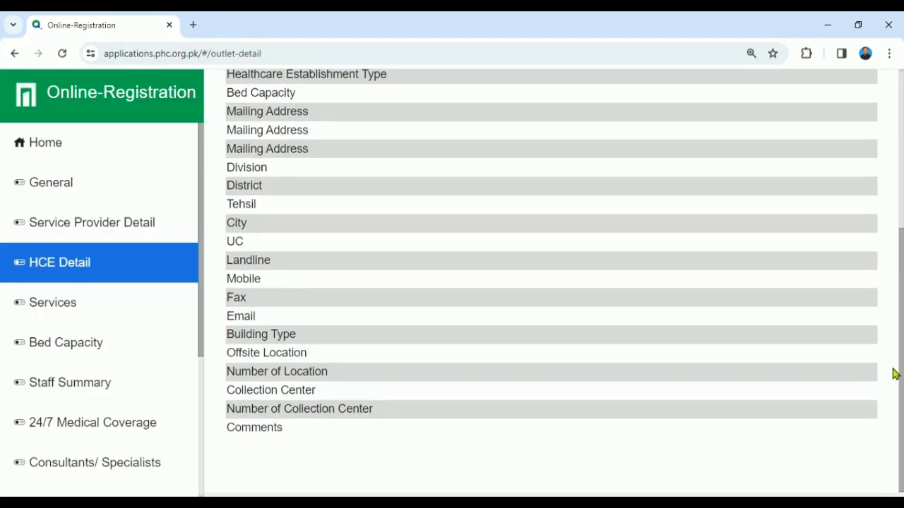
left_click_drag(894, 374, 882, 208)
left_click(810, 201)
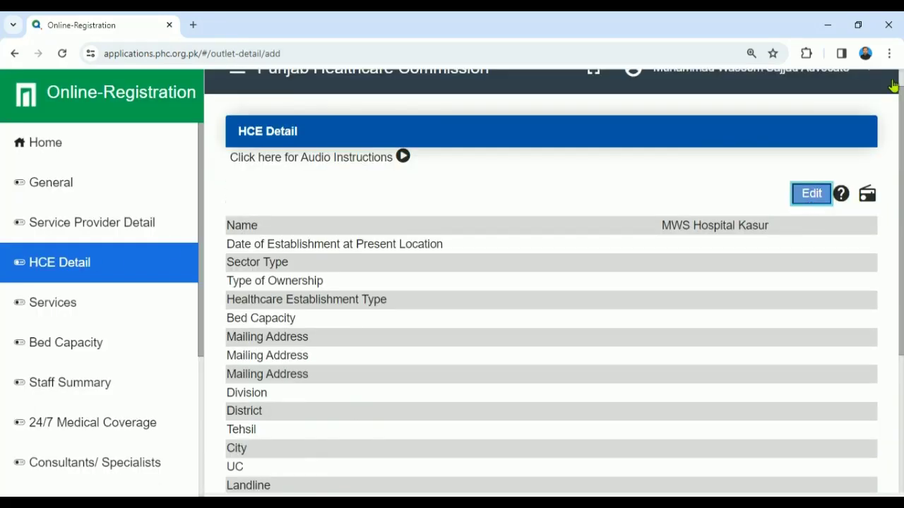
Step: Zoom the browser page out twice to fit more of the form
left_click(889, 53)
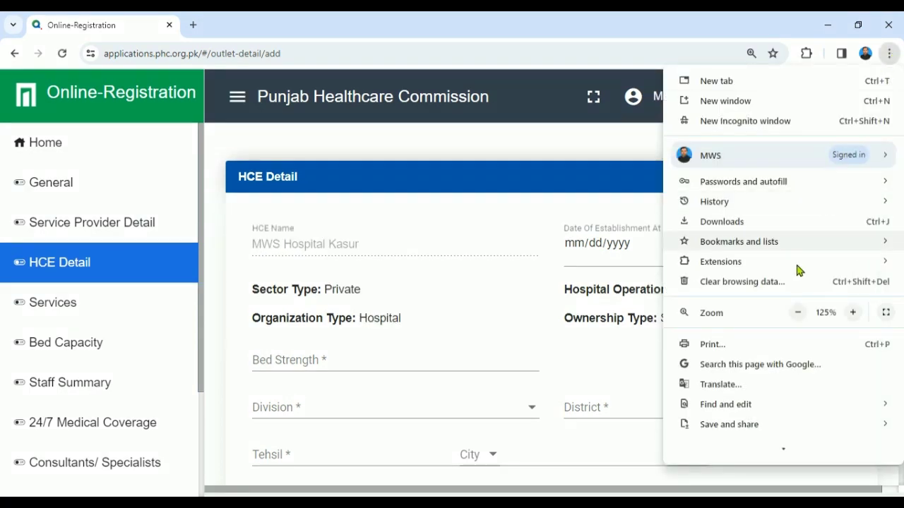
left_click(797, 313)
left_click(438, 150)
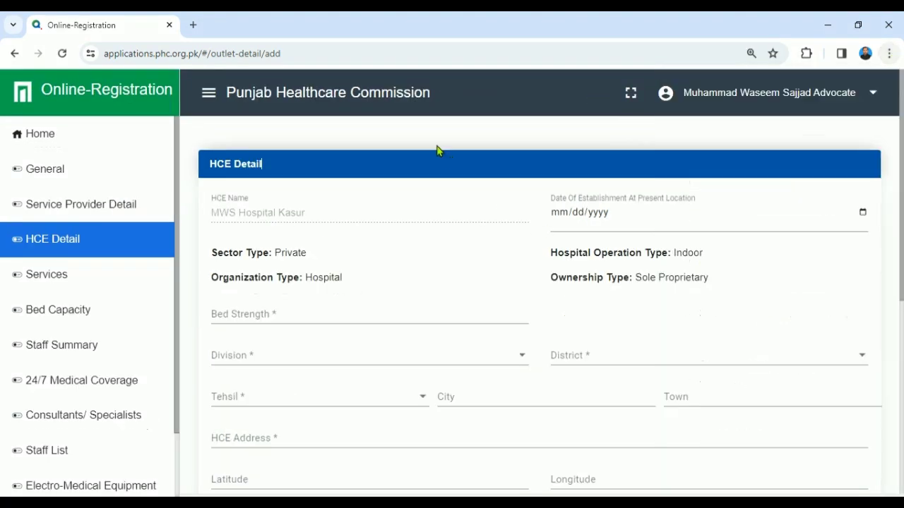
Step: Set the establishment date to 03/25/2024 and the bed strength to 15
left_click(865, 227)
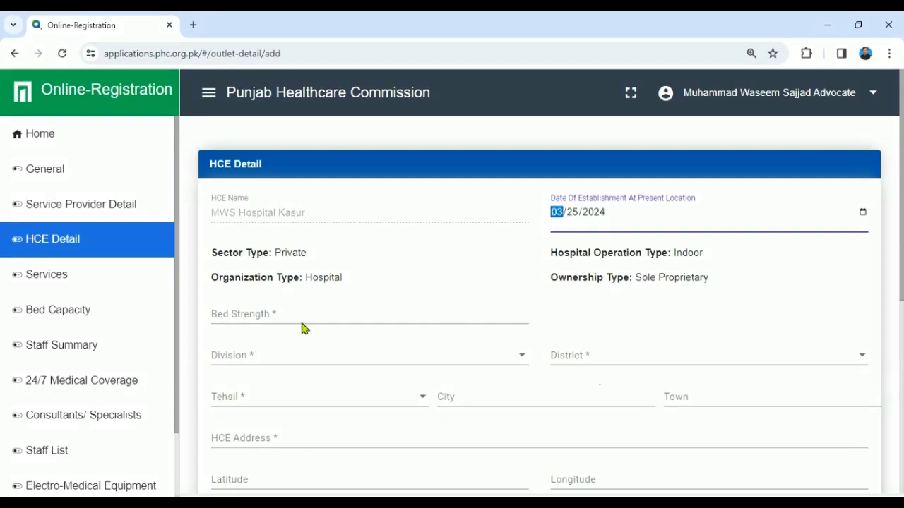
left_click(297, 315)
type("10")
Step: Choose Lahore as division, Kasur as district and Kasur as tehsil
left_click(311, 365)
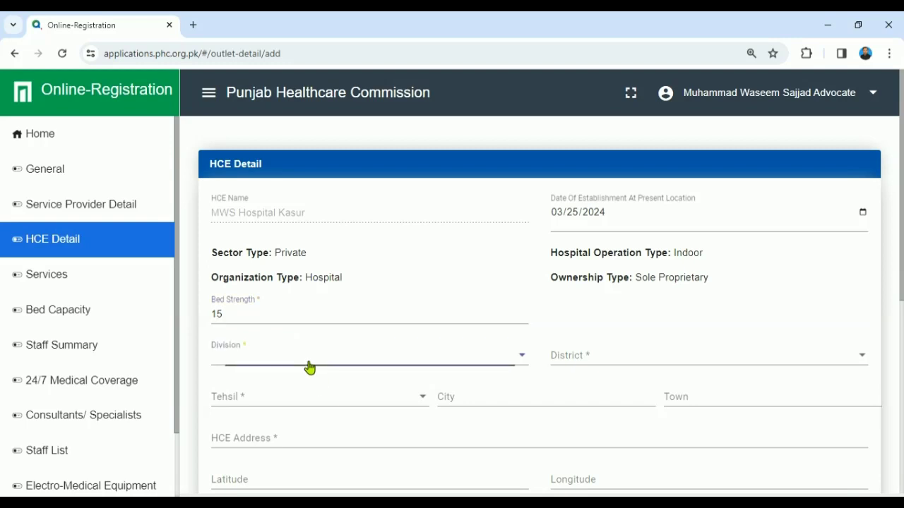
key("l")
key("Return")
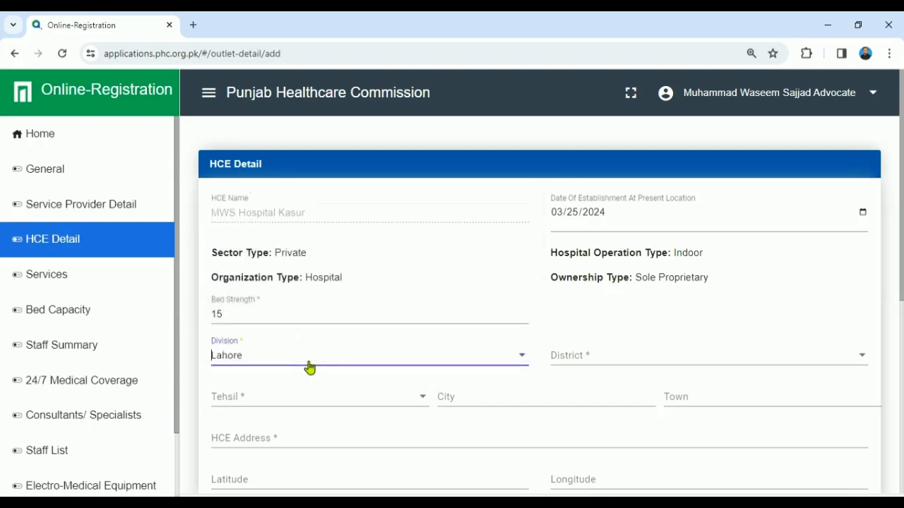
left_click(611, 360)
left_click(611, 357)
scroll(898, 266, "down", 2)
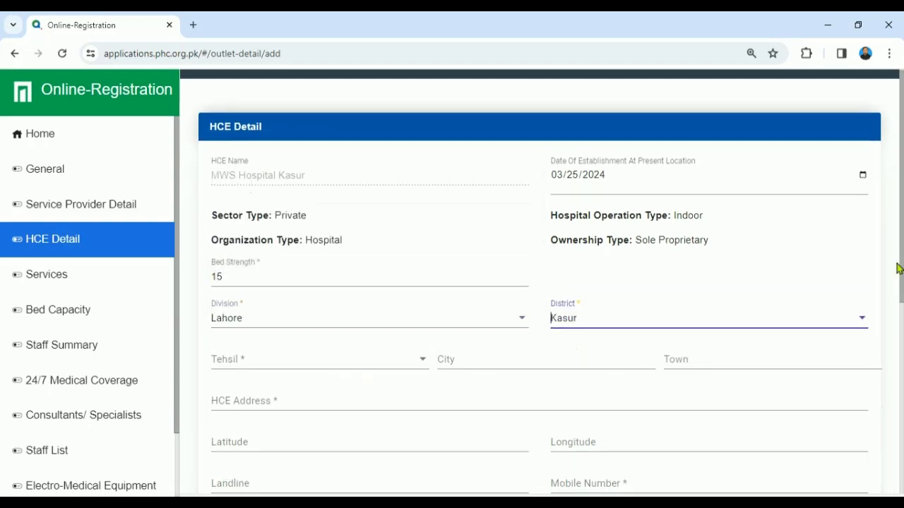
left_click(417, 265)
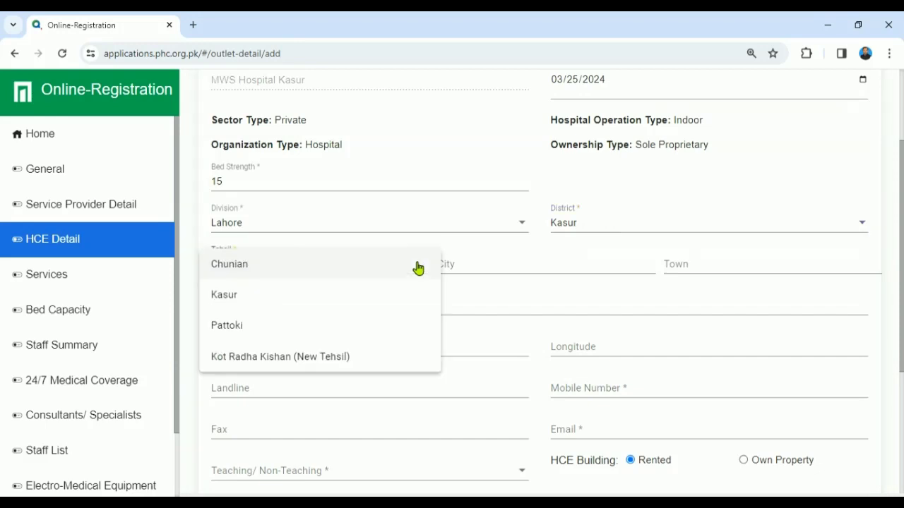
left_click(255, 296)
Step: Autofill city and town, then set the HCE address to 'Ferozepiur road near bus terminal kasur'
left_click(494, 263)
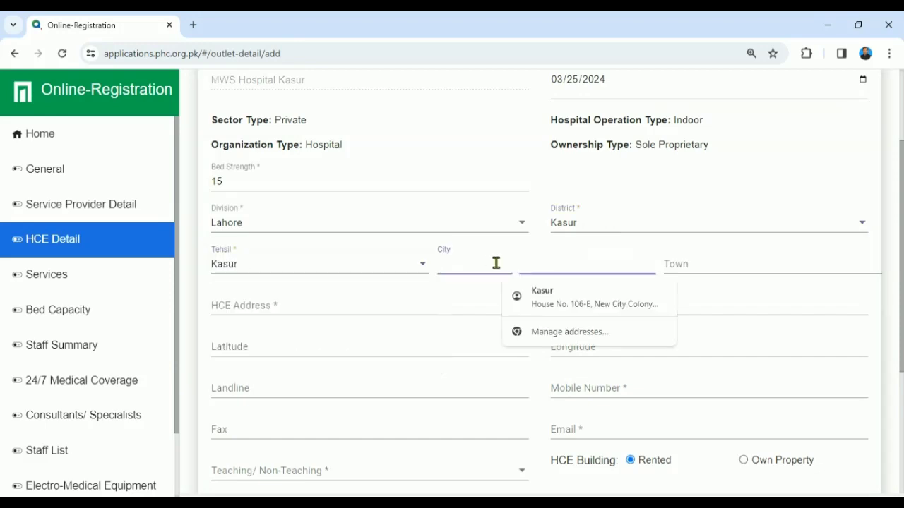
left_click(546, 297)
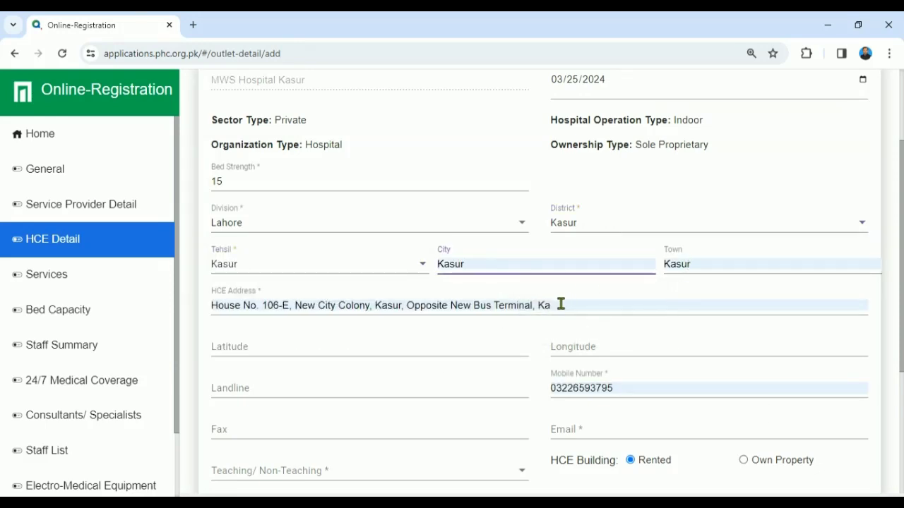
left_click_drag(560, 304, 211, 305)
type("Nw")
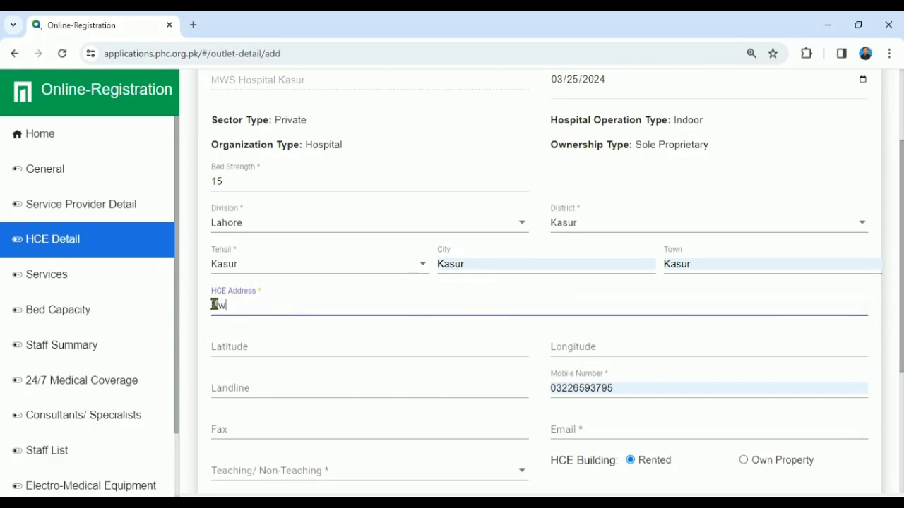
key("BackSpace")
type("ew")
key("BackSpace")
key("BackSpace")
key("BackSpace")
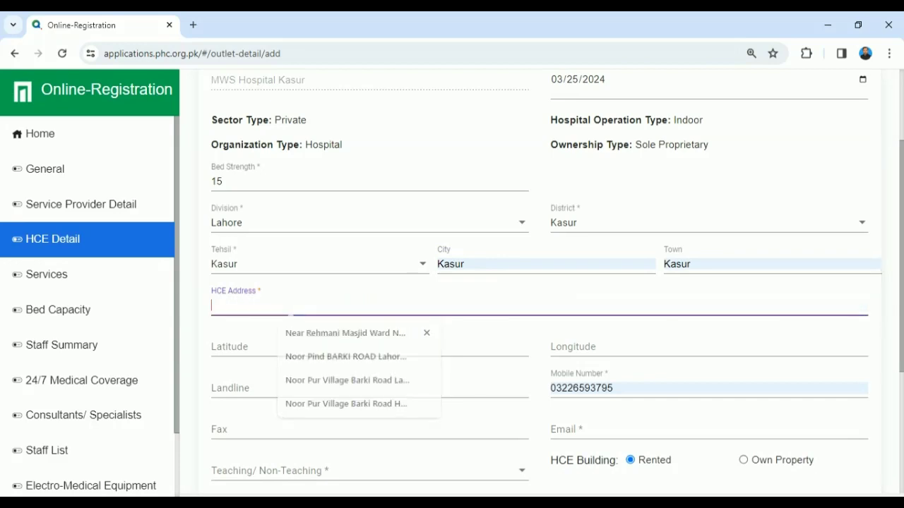
type("Feroze")
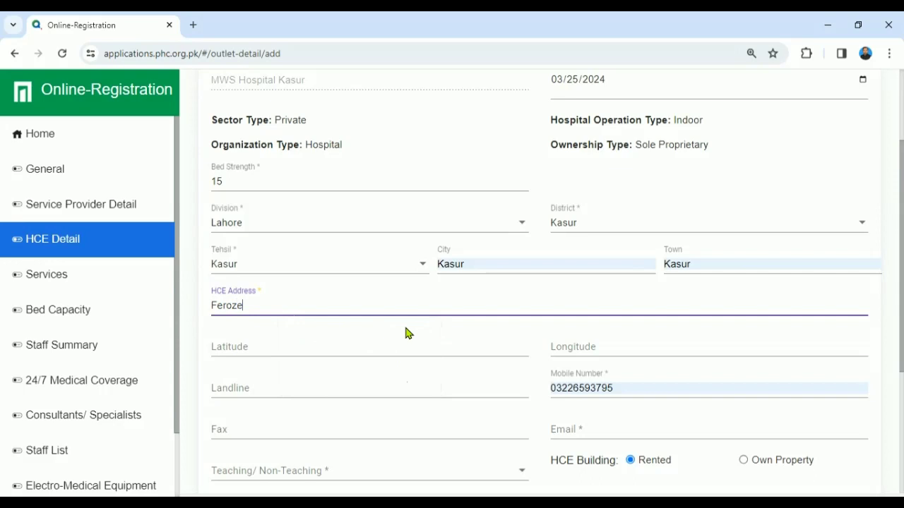
type("pi")
type("ur road near ")
type("bus ter")
type("minal kasur")
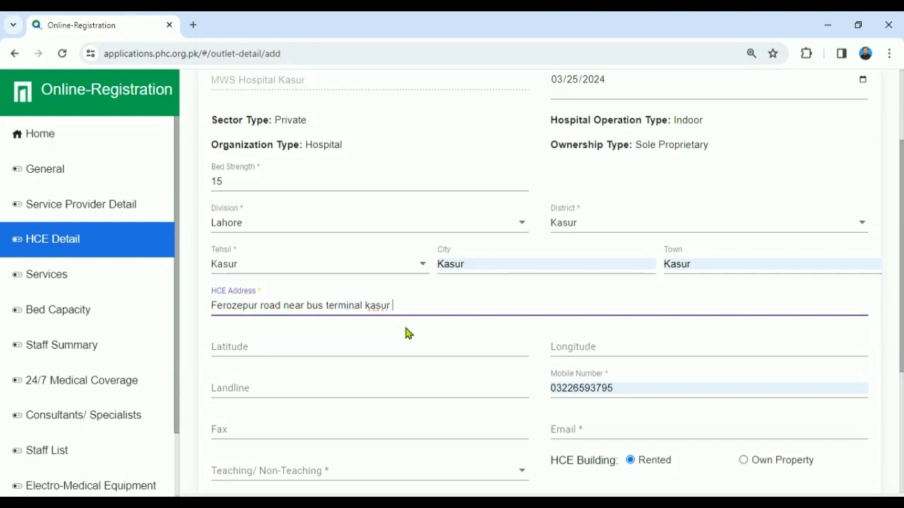
key("Tab")
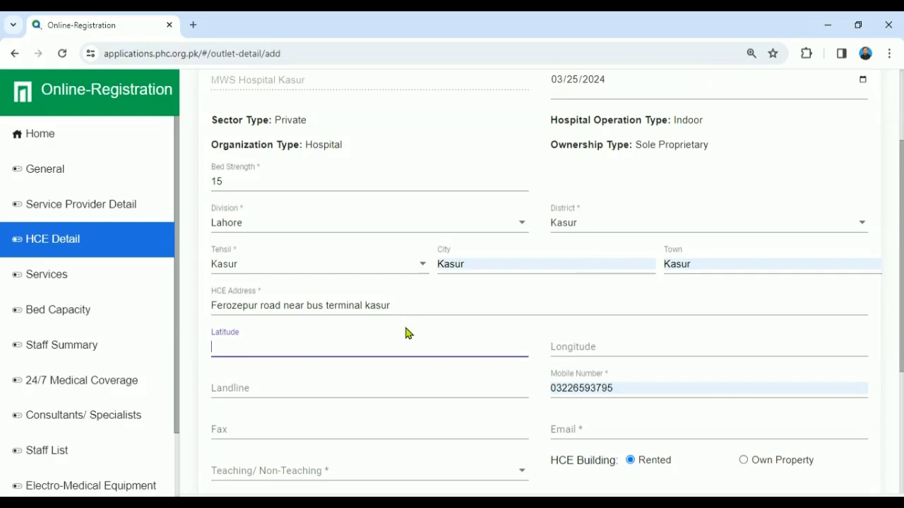
Step: Enter the HCE contact e-mail address
scroll(673, 304, "down", 2)
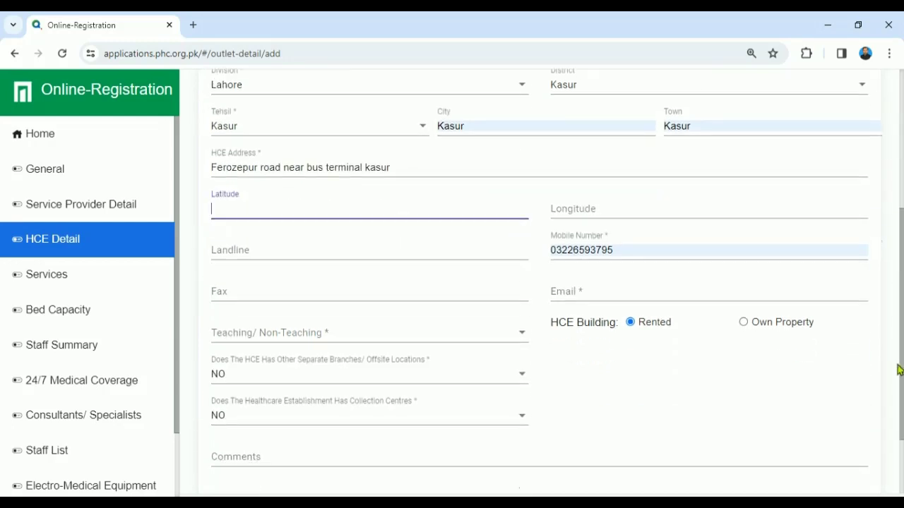
left_click(619, 283)
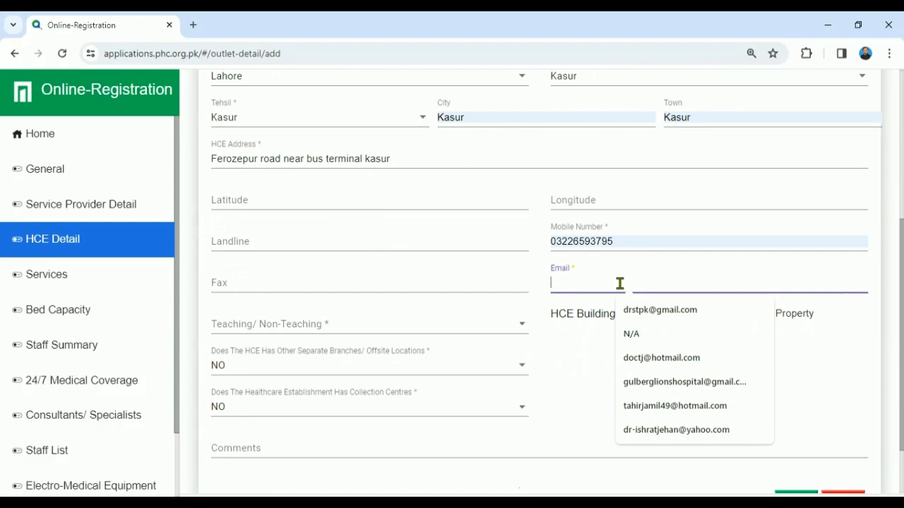
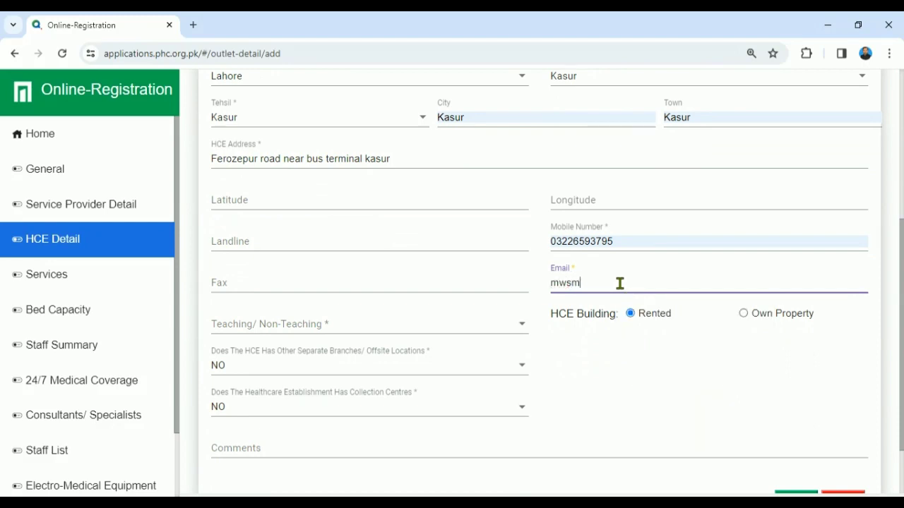
Step: Keep the HCE building as Rented and set the establishment to Non Teaching
scroll(900, 303, "down", 1)
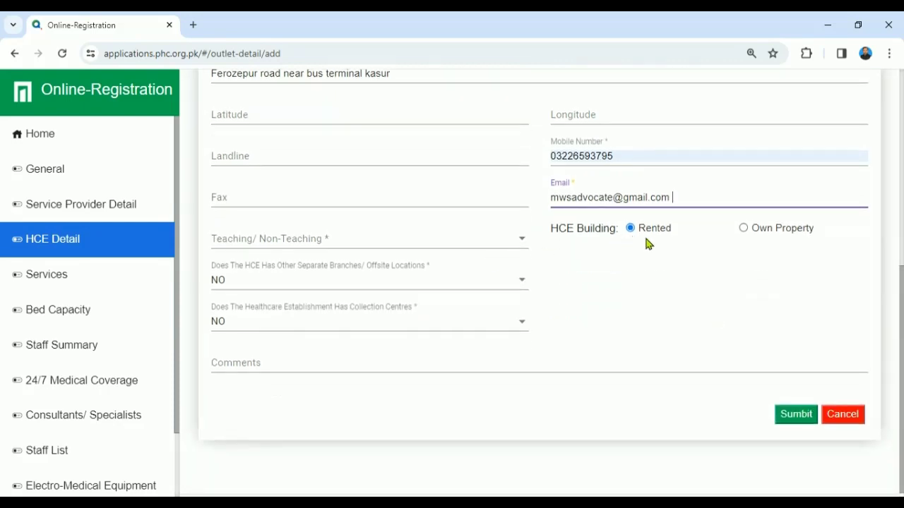
left_click(745, 229)
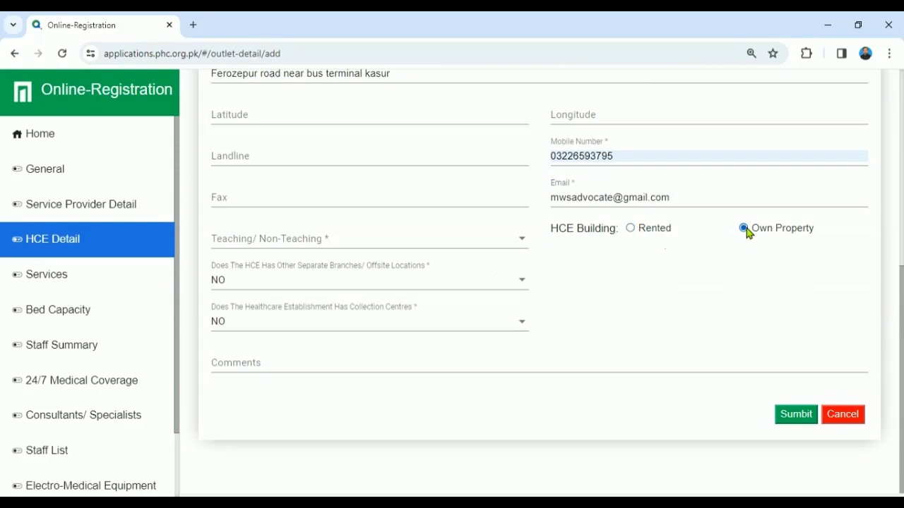
left_click(629, 228)
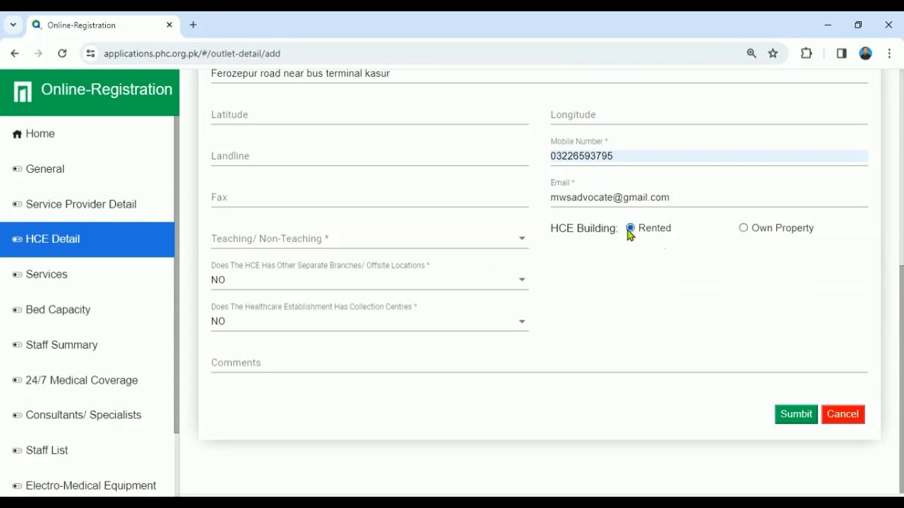
left_click(521, 244)
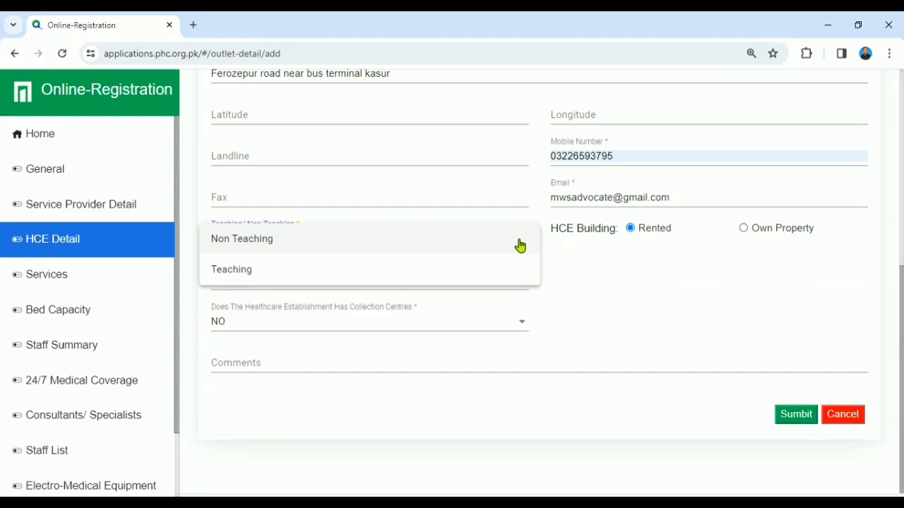
left_click(412, 253)
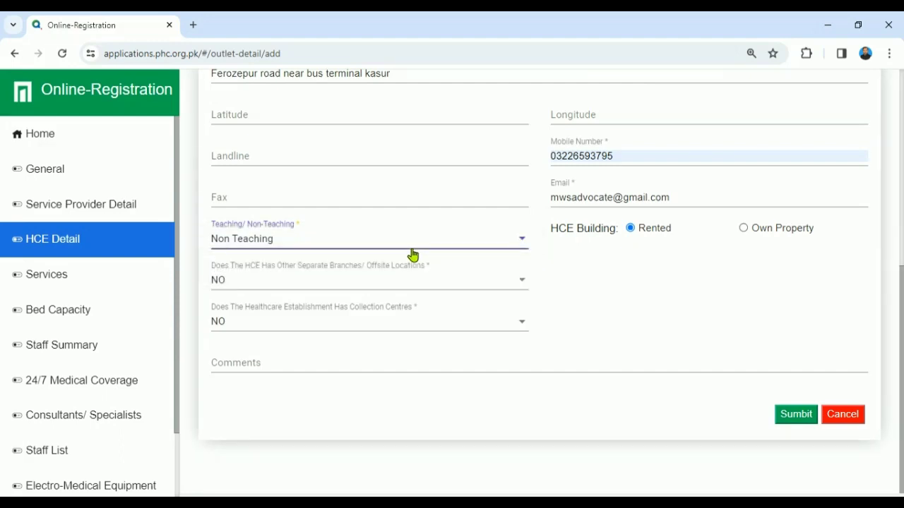
left_click(520, 285)
Step: Answer NO to having separate offsite branches
left_click(517, 283)
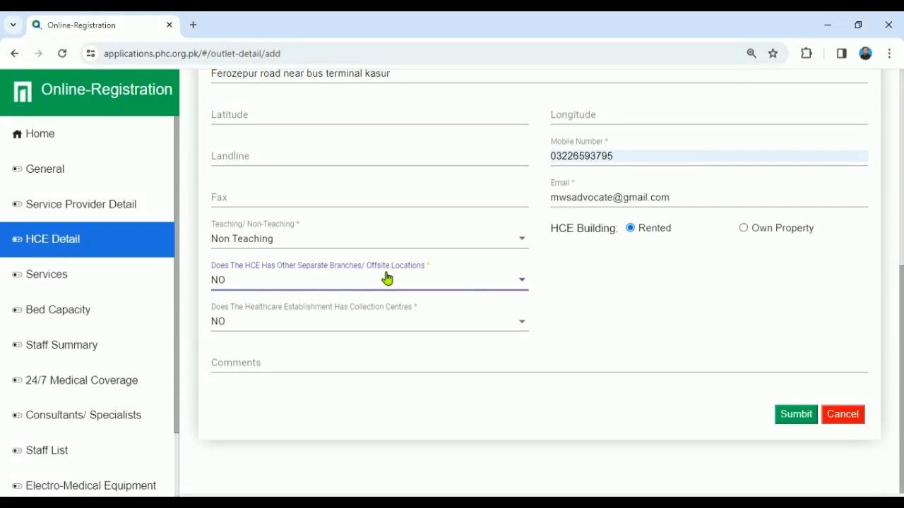
left_click(513, 280)
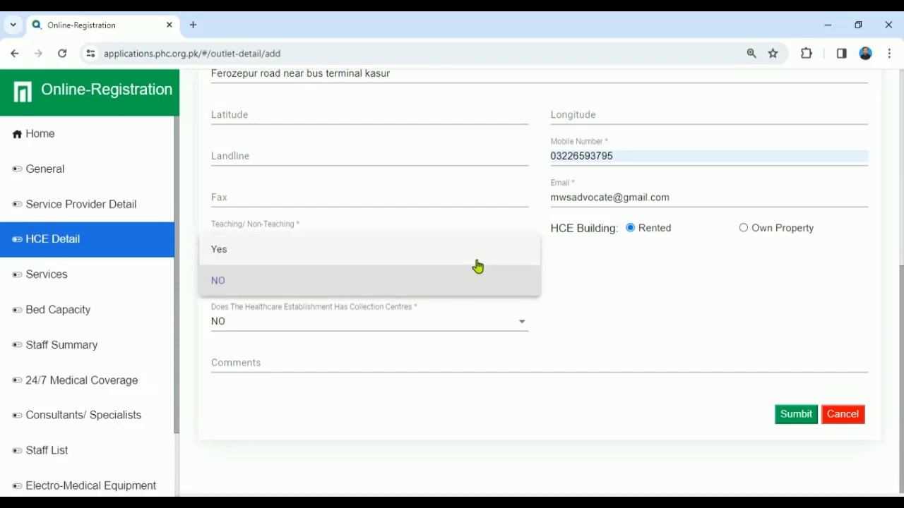
left_click(478, 264)
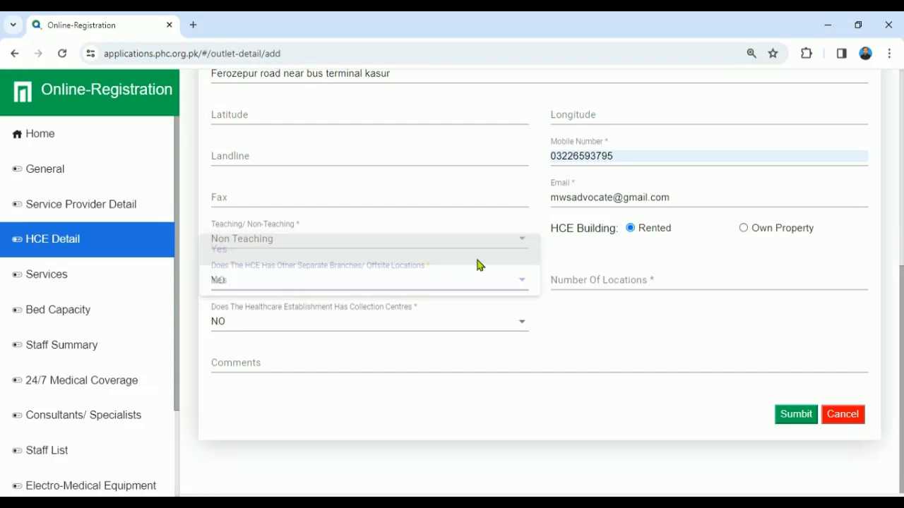
left_click(612, 283)
left_click(446, 287)
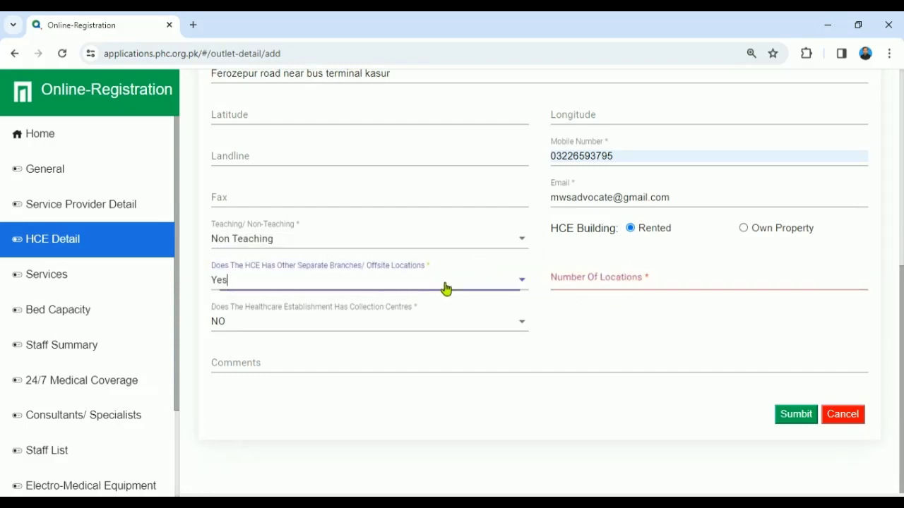
left_click(369, 315)
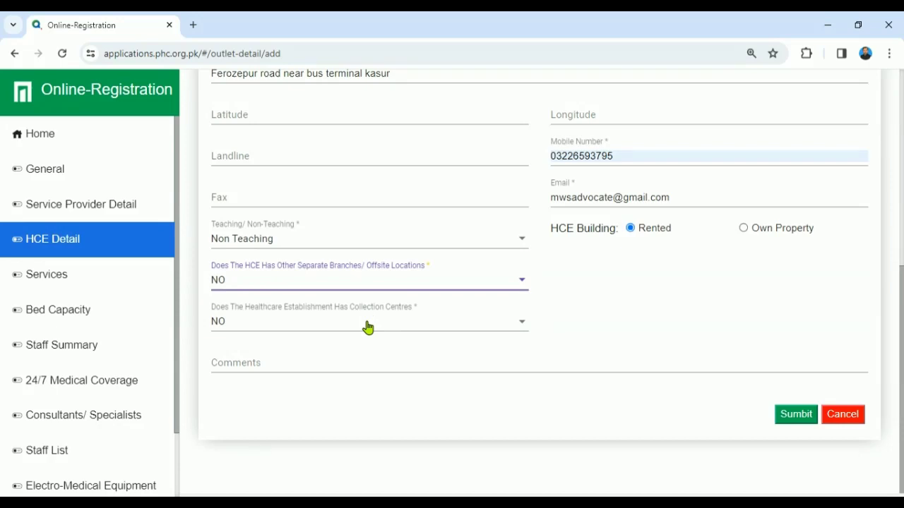
Step: Answer NO to having collection centres, discarding a trial Yes with 10 centres
left_click(367, 327)
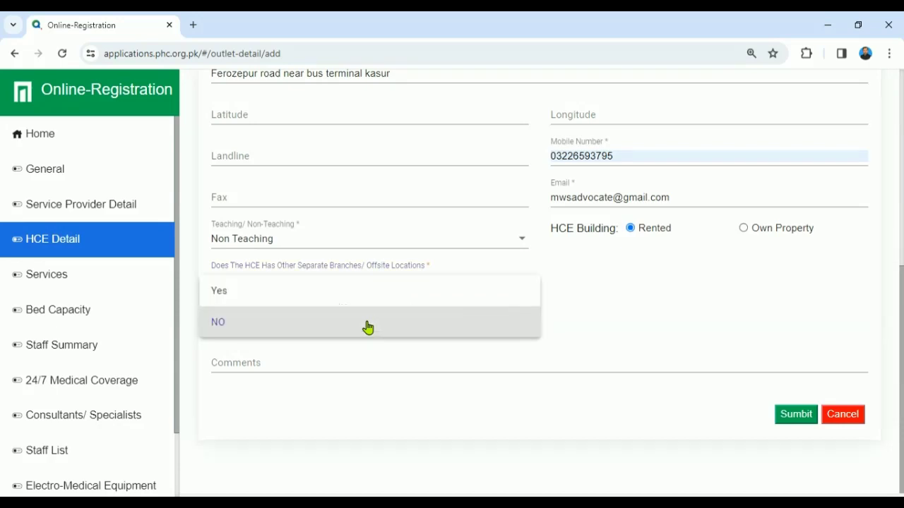
left_click(335, 303)
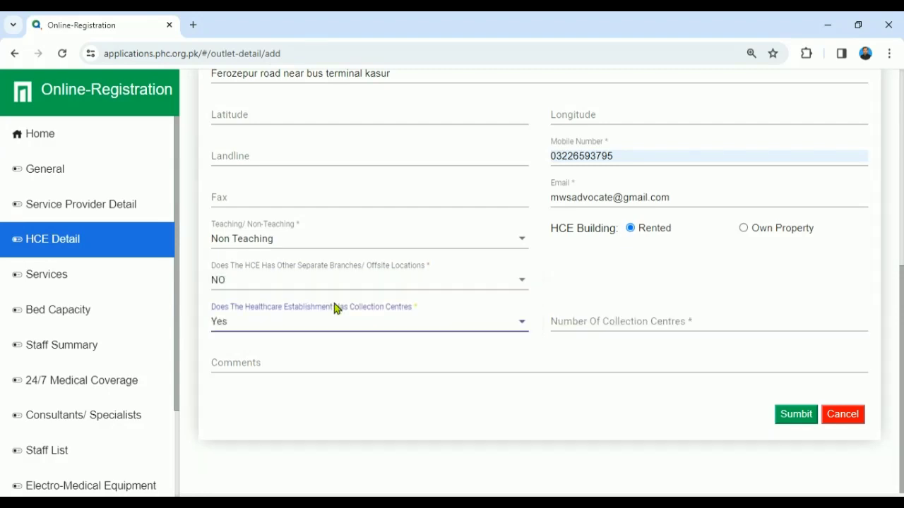
left_click(621, 321)
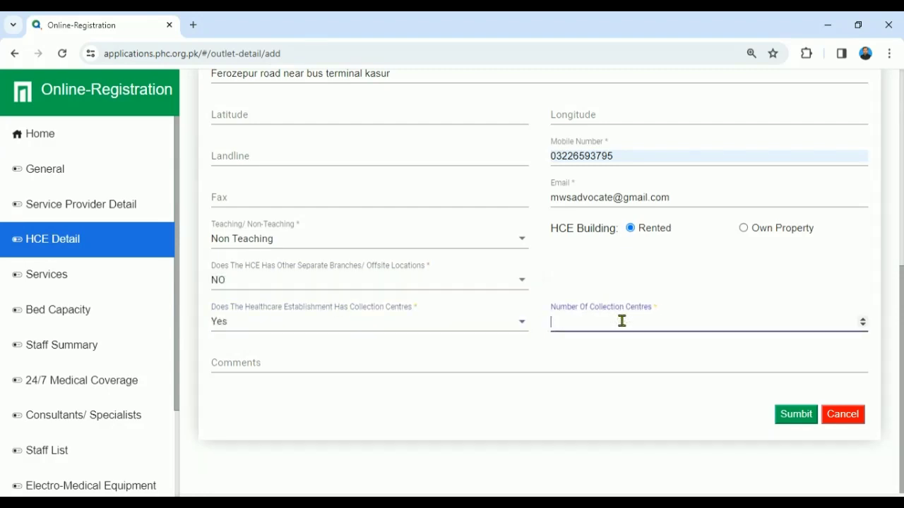
type("10")
left_click(619, 416)
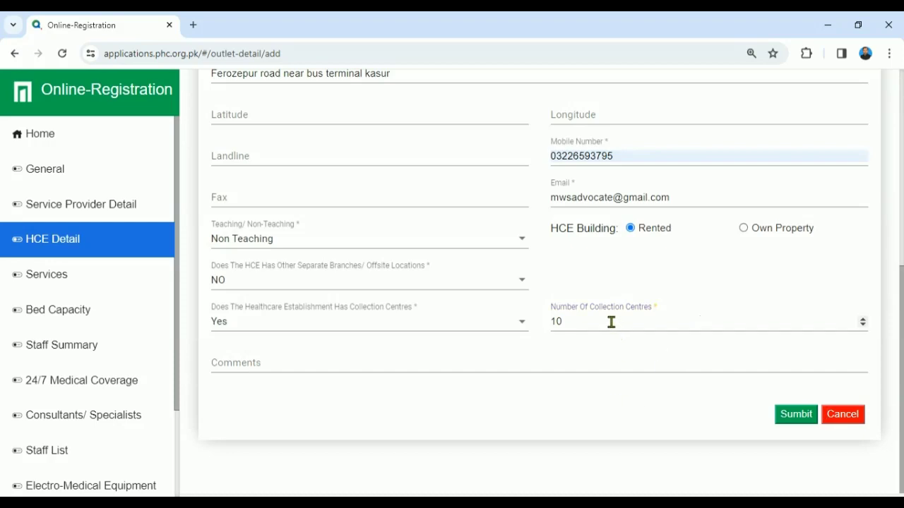
left_click(521, 328)
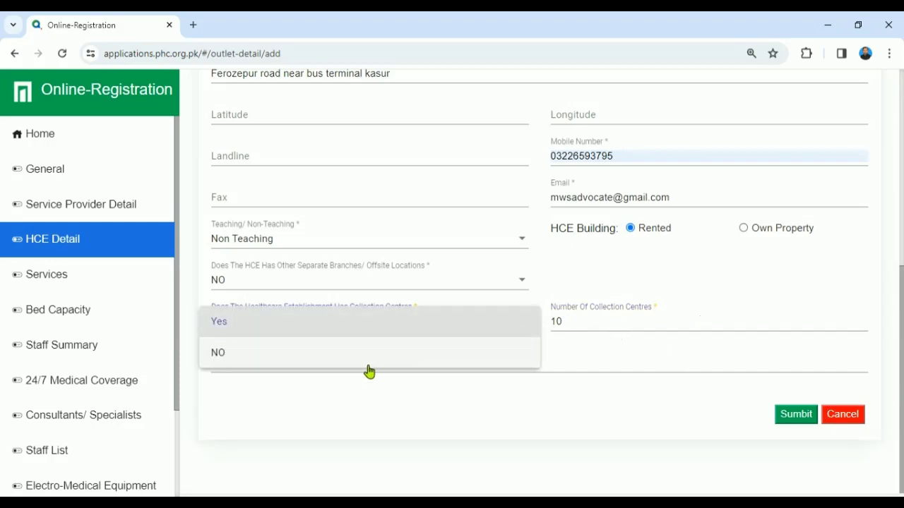
left_click(366, 365)
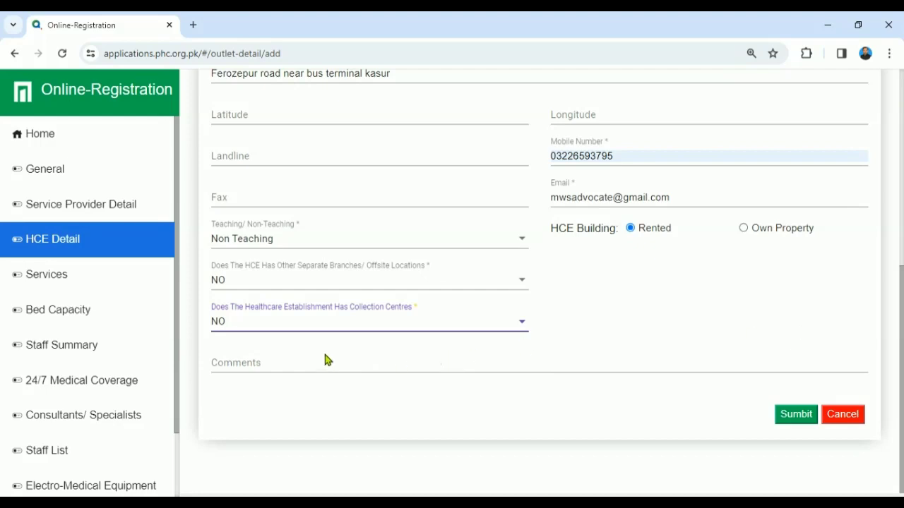
left_click(271, 361)
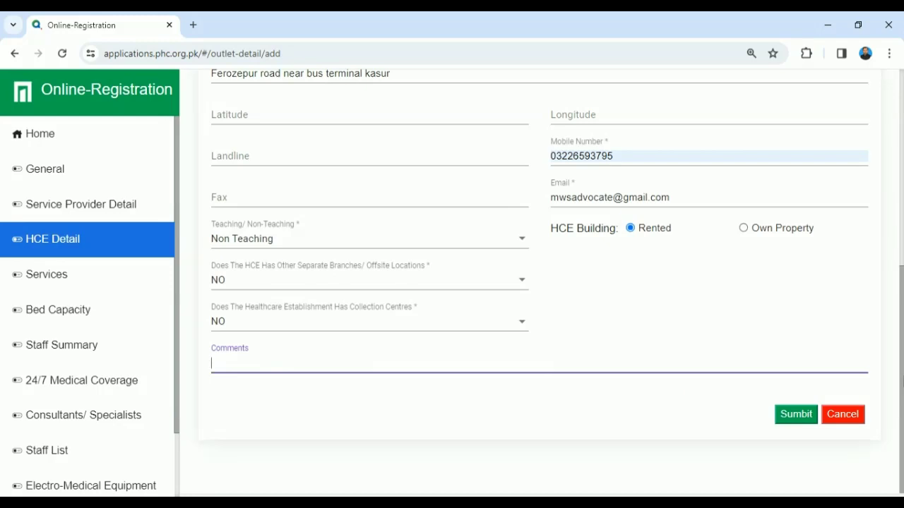
Step: Submit the HCE Detail form so the saved summary shows Offsite Location No
left_click_drag(902, 395, 902, 355)
scroll(888, 238, "up", 5)
scroll(894, 200, "down", 5)
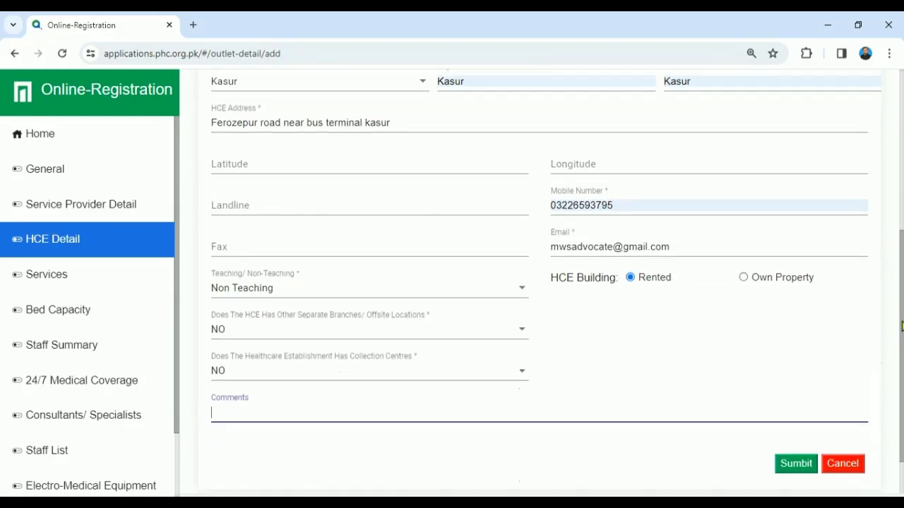
left_click(788, 416)
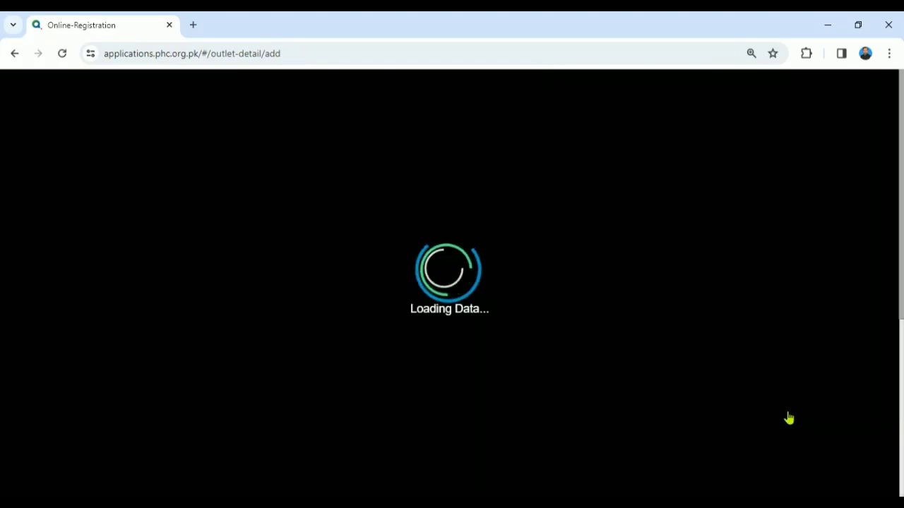
scroll(890, 132, "up", 5)
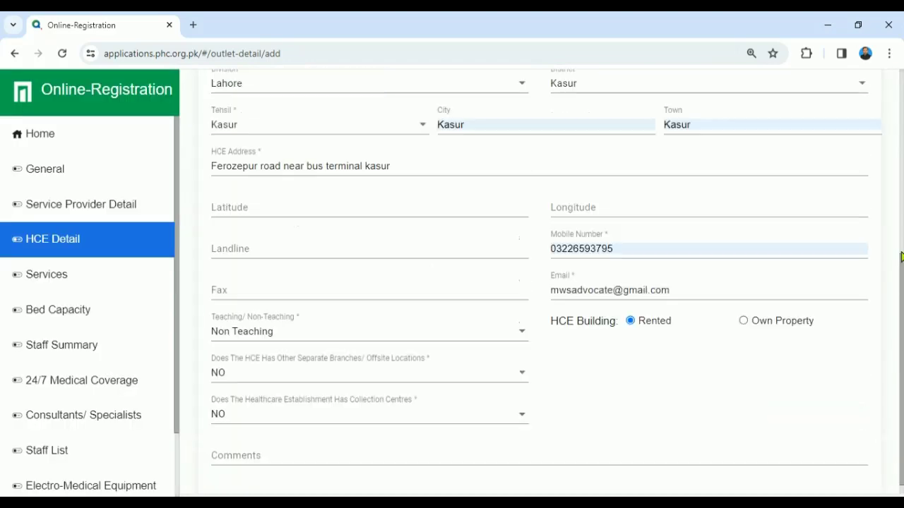
scroll(882, 254, "down", 5)
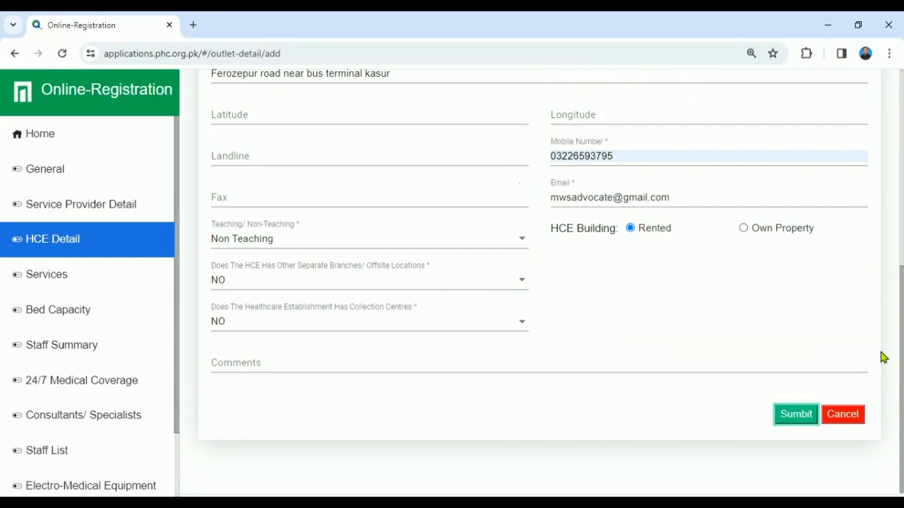
left_click(800, 419)
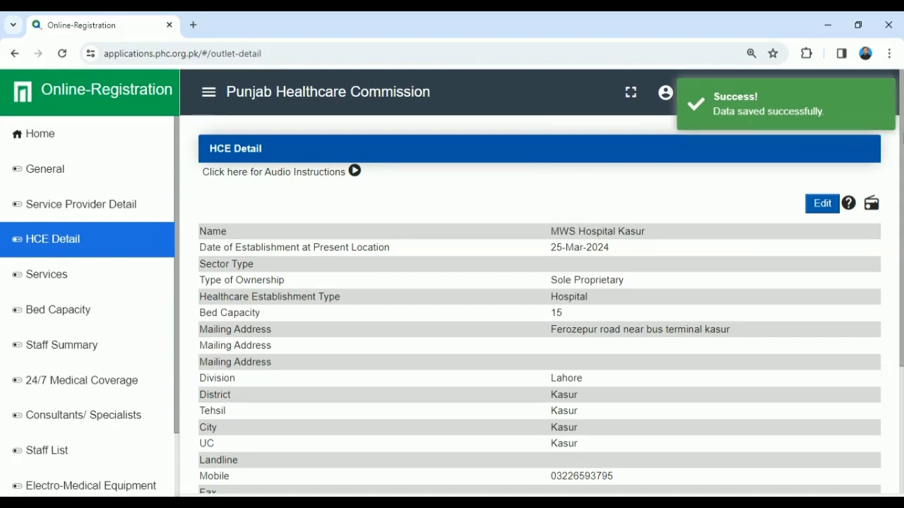
scroll(894, 208, "down", 3)
scroll(879, 219, "up", 3)
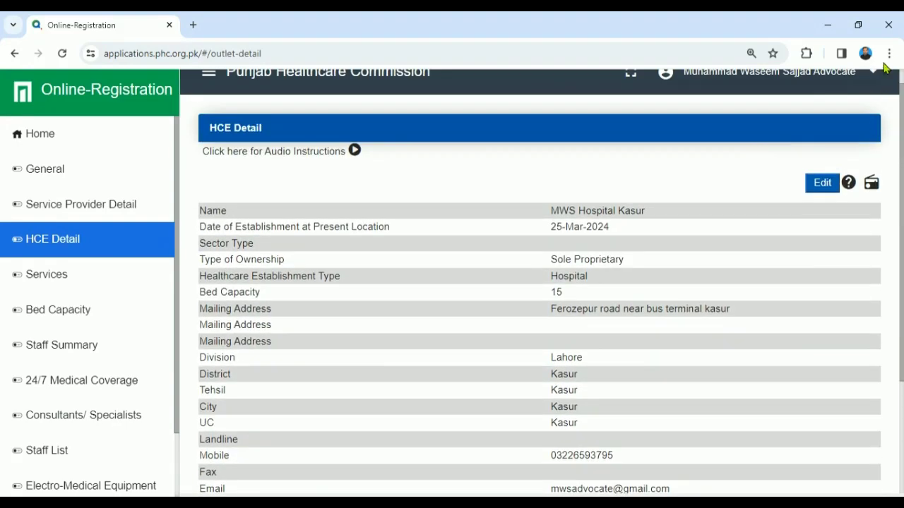
left_click(891, 53)
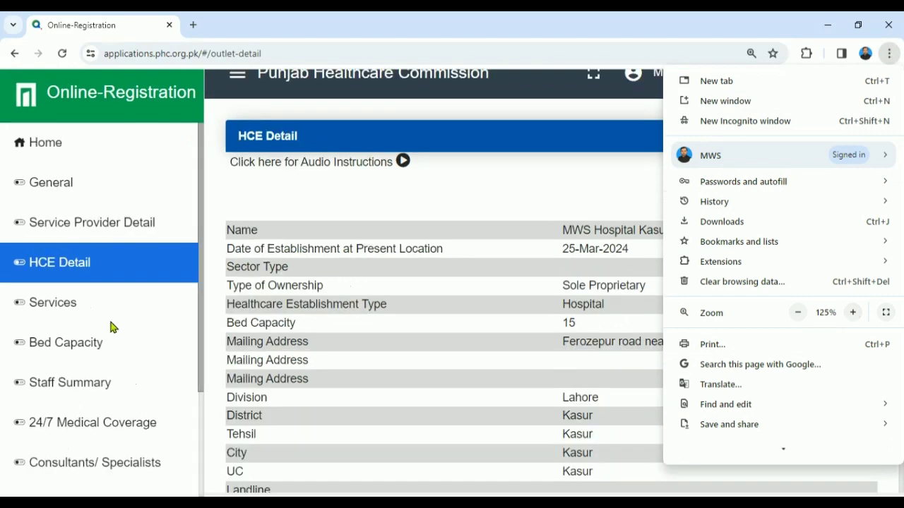
Step: Go to the Services section and collapse the Medical and Allied category
left_click(63, 309)
left_click(63, 309)
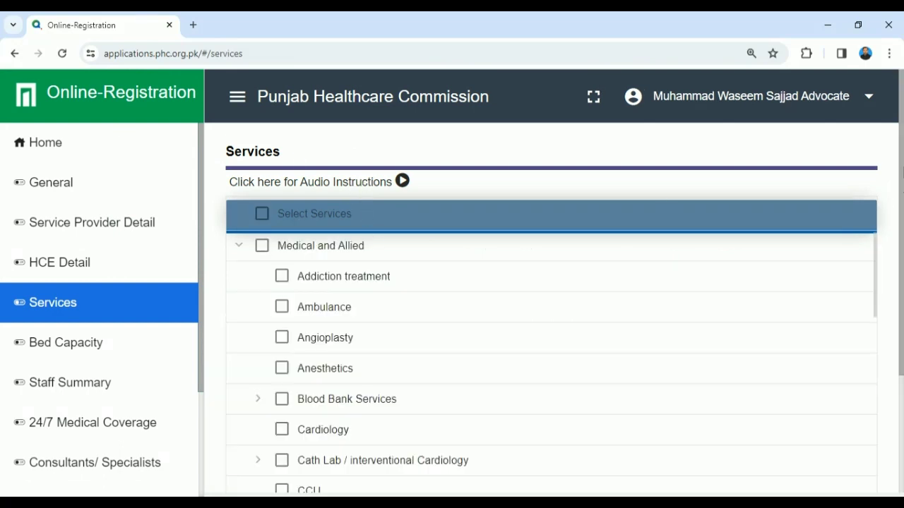
left_click_drag(902, 173, 903, 200)
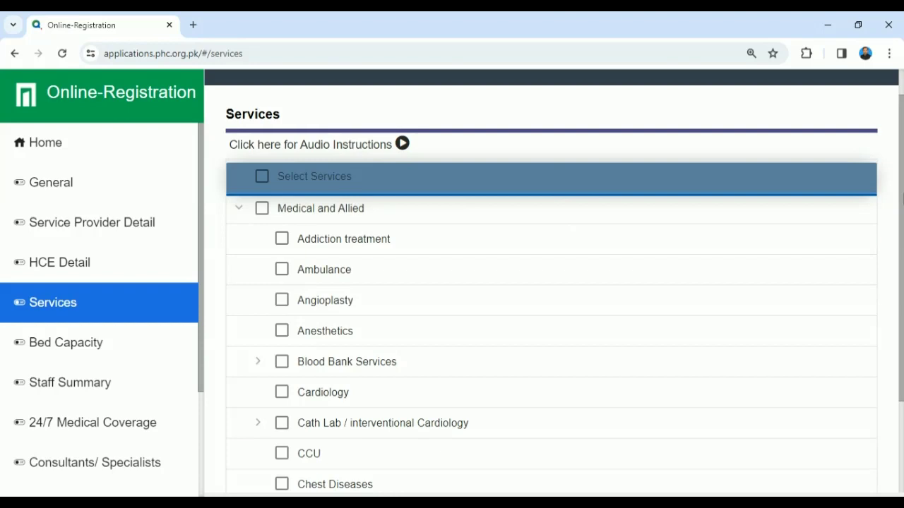
left_click(240, 209)
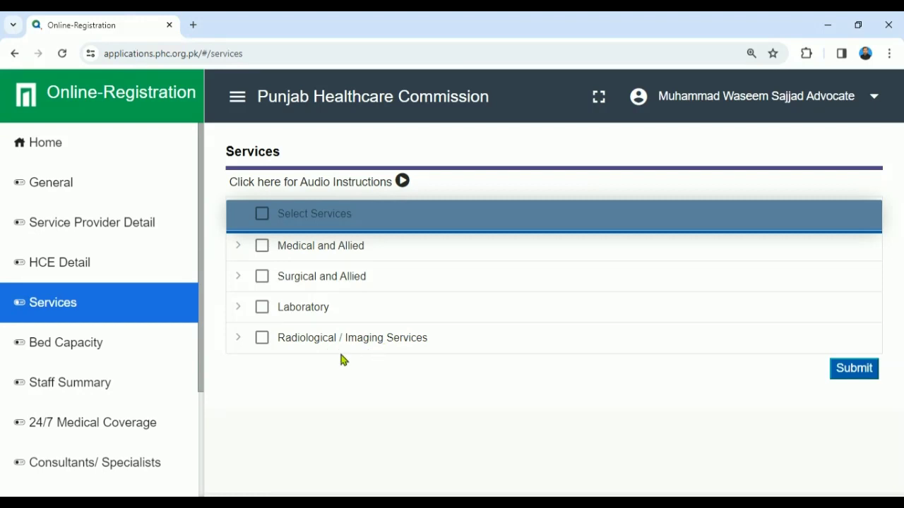
Step: Tick Ambulance under Medical and Allied, briefly expanding and collapsing Blood Bank Services
left_click(238, 246)
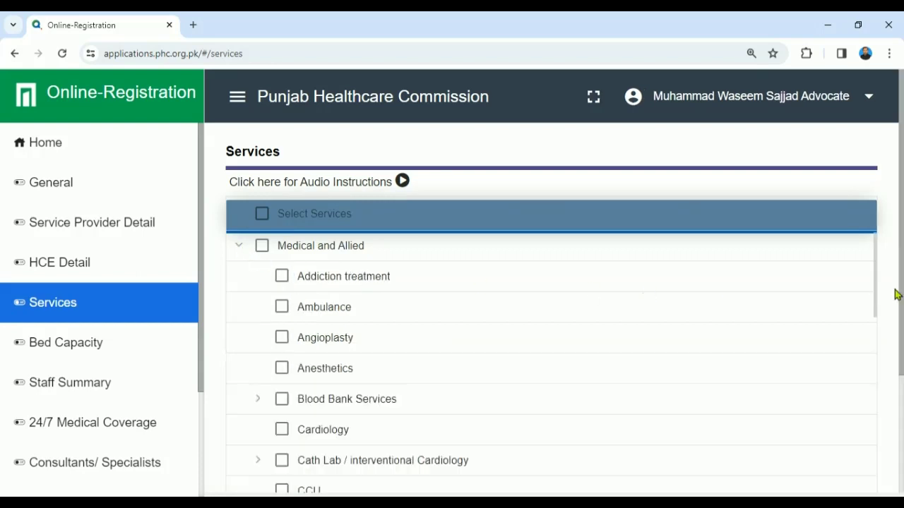
scroll(878, 279, "down", 1)
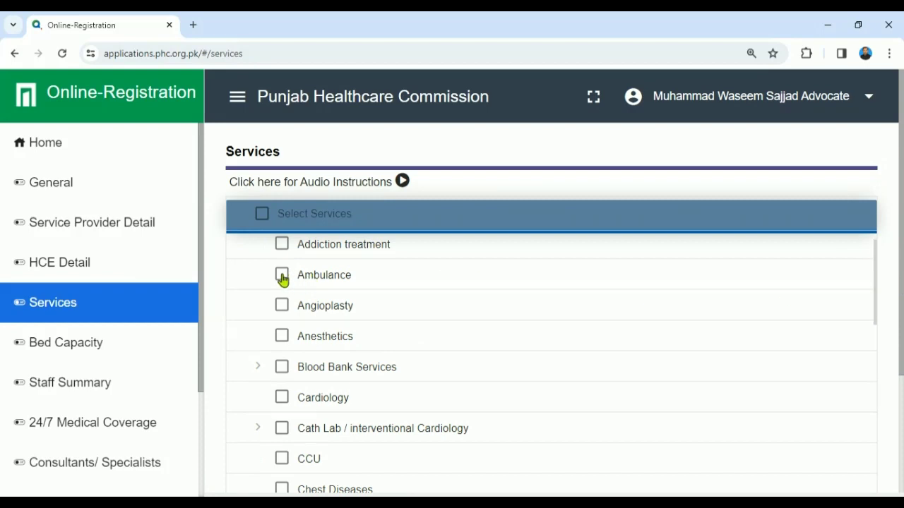
left_click(281, 277)
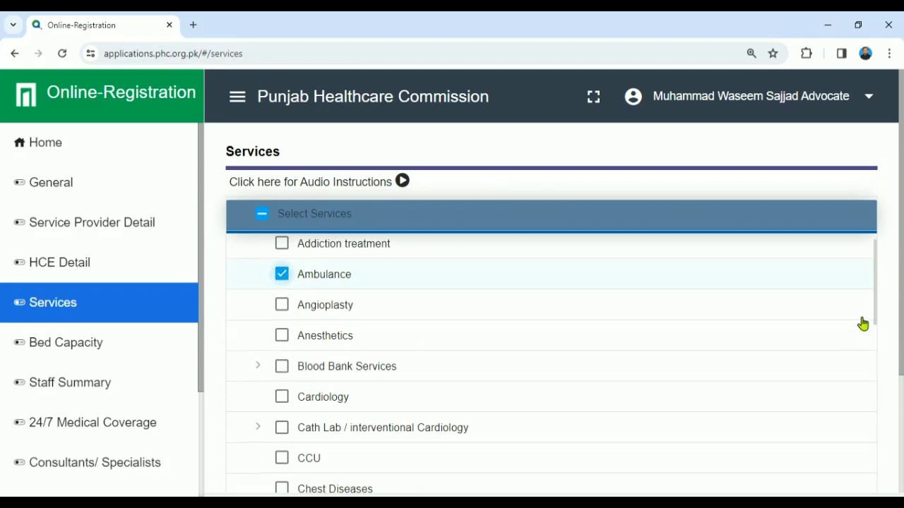
scroll(876, 329, "down", 1)
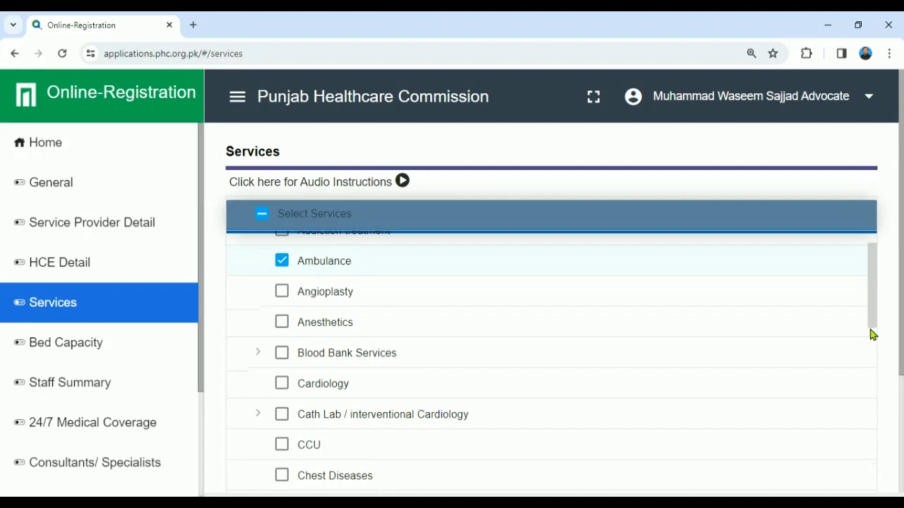
left_click(260, 355)
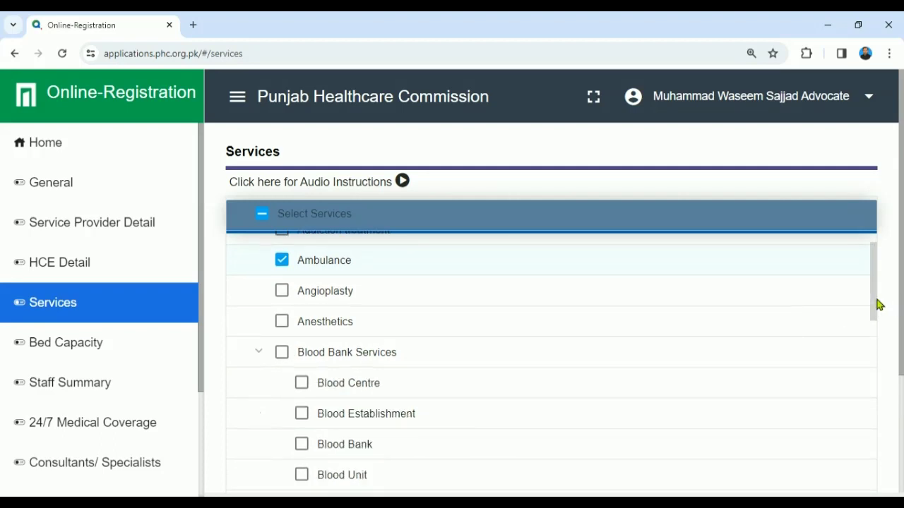
left_click_drag(876, 307, 865, 333)
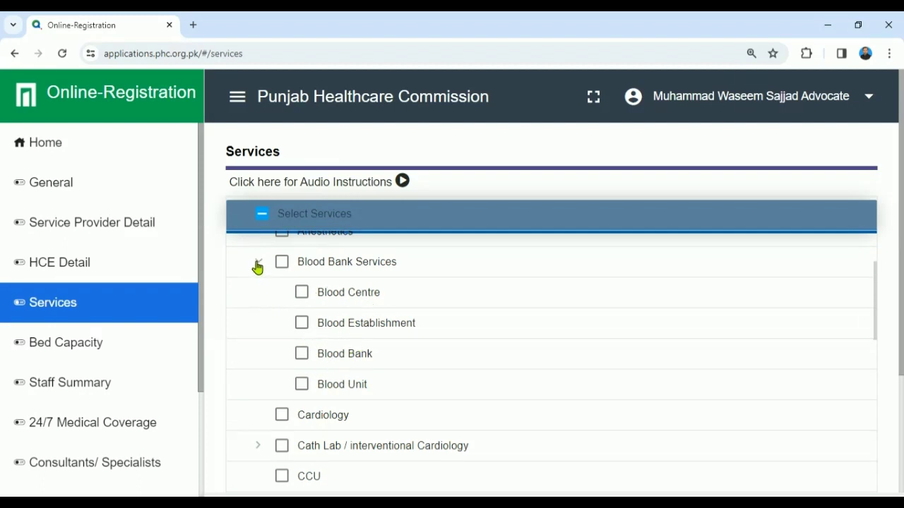
left_click(257, 264)
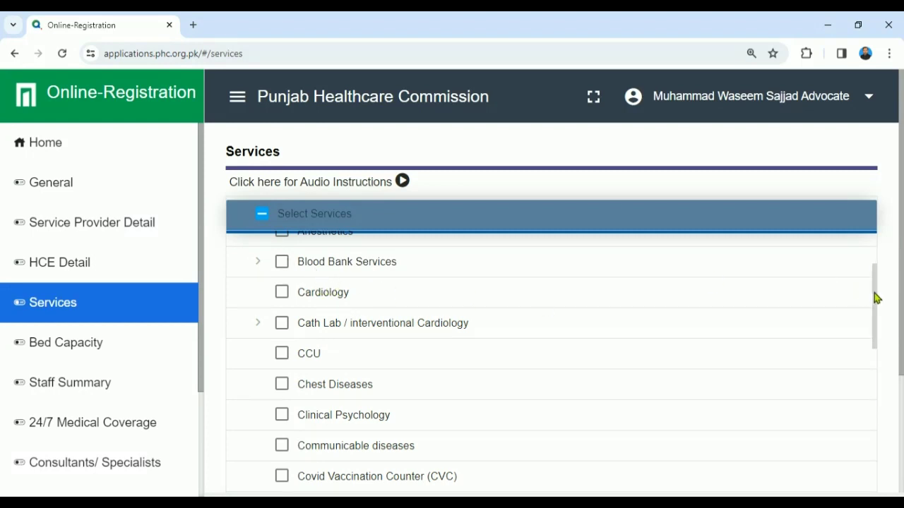
left_click_drag(875, 305, 873, 366)
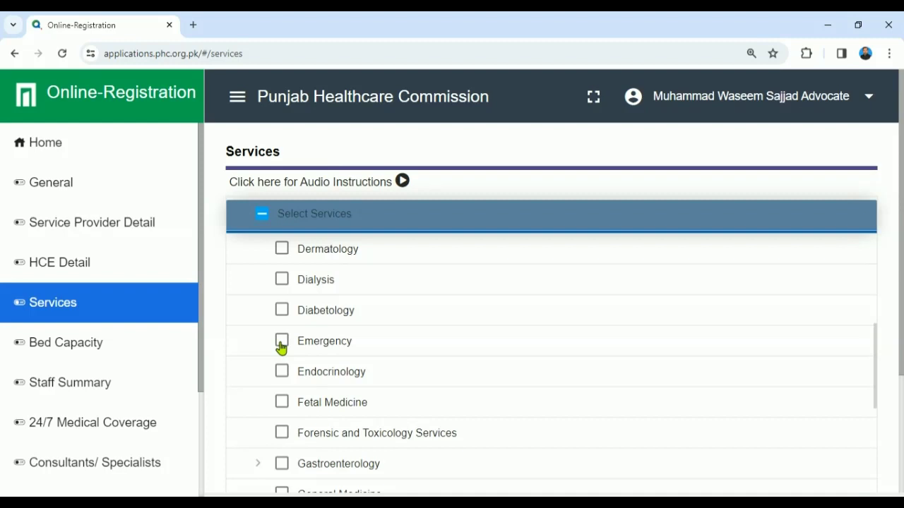
Step: Tick Emergency and GP as Medical and Allied services, then return to the list top
left_click(281, 343)
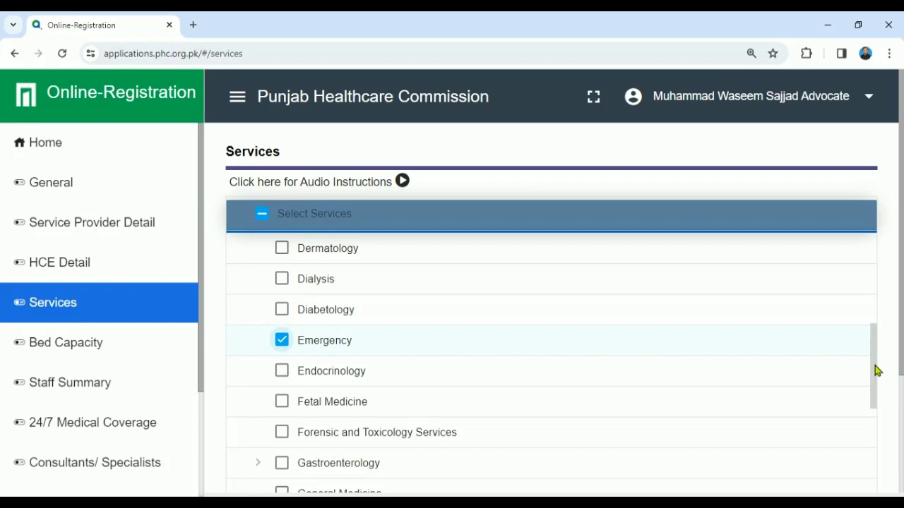
scroll(876, 385, "down", 2)
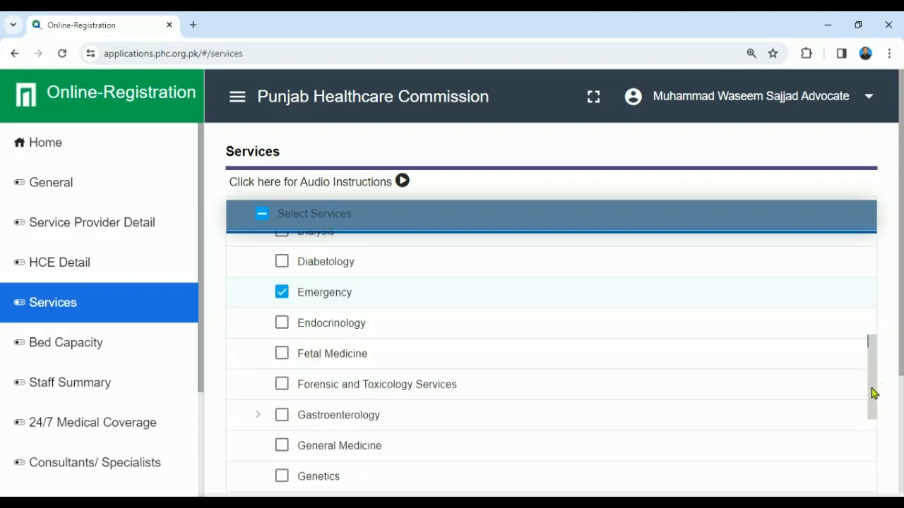
left_click_drag(874, 415, 854, 507)
left_click_drag(902, 326, 902, 403)
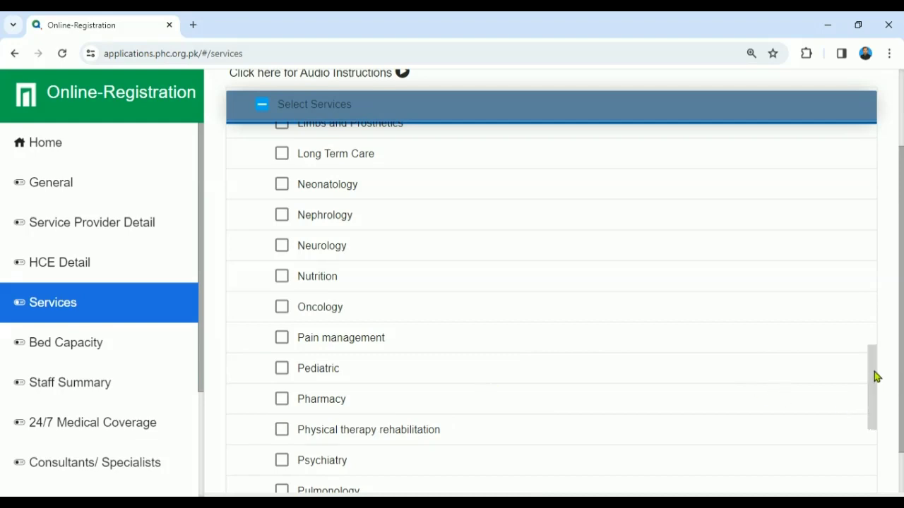
scroll(873, 407, "down", 4)
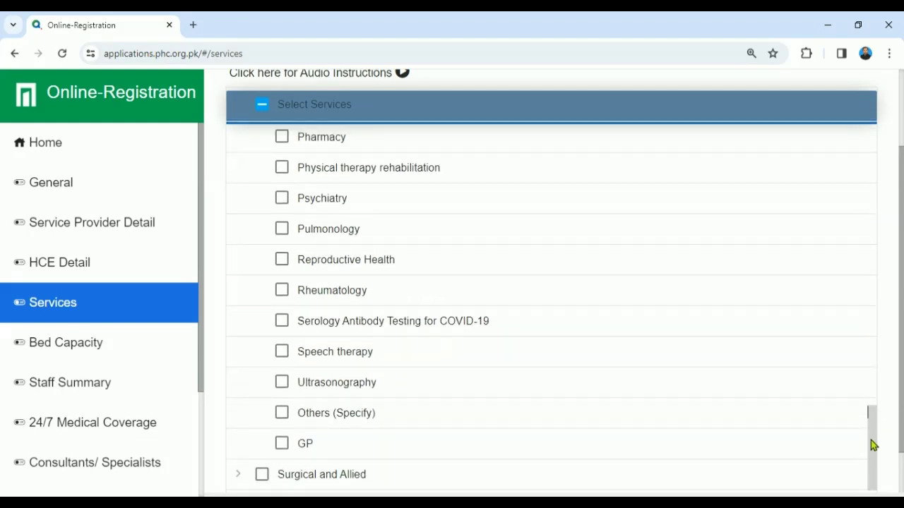
scroll(871, 452, "down", 1)
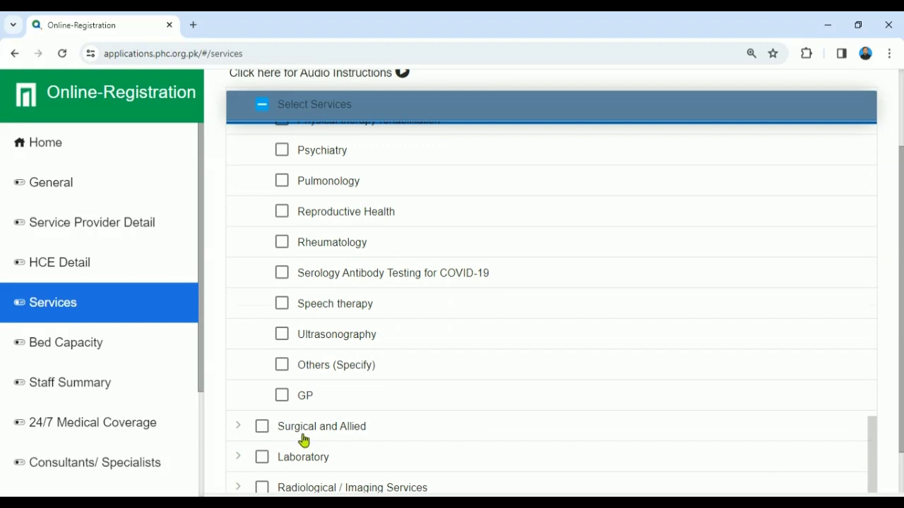
left_click(281, 397)
scroll(819, 375, "down", 1)
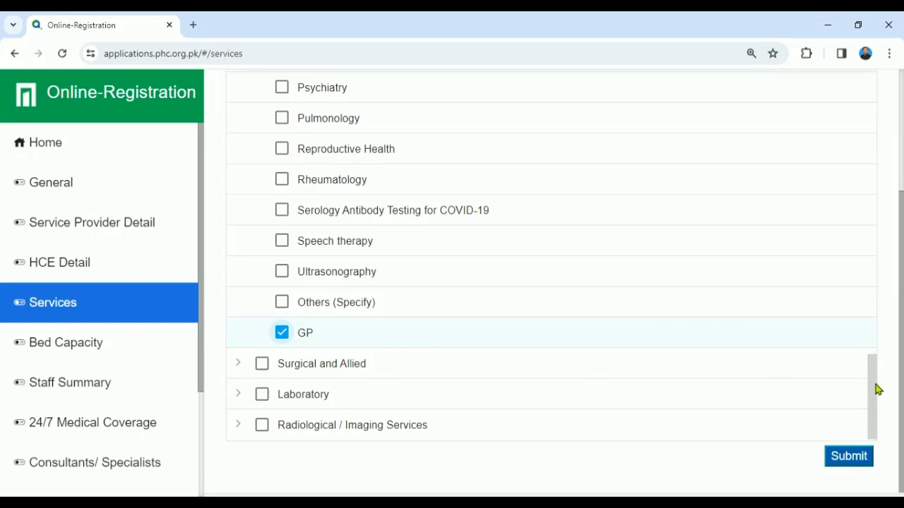
scroll(876, 389, "up", 2)
scroll(866, 87, "up", 10)
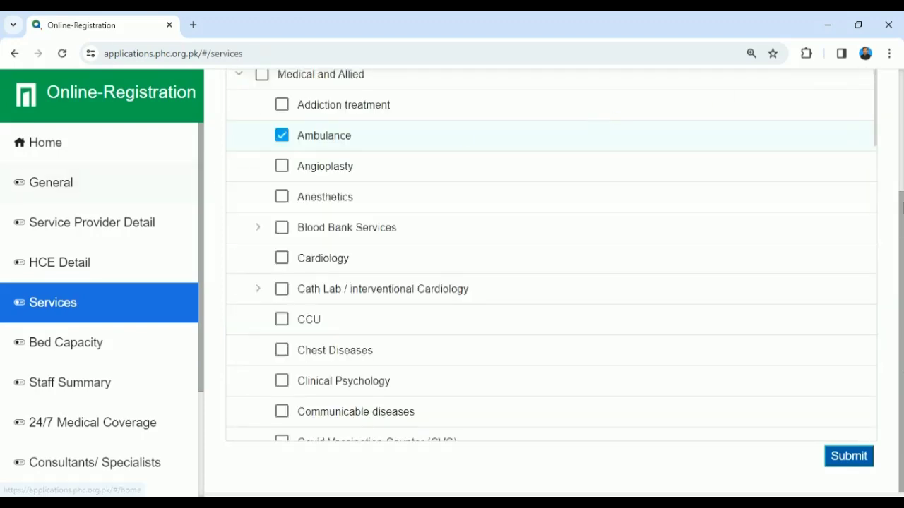
scroll(901, 182, "up", 1)
scroll(901, 182, "up", 1)
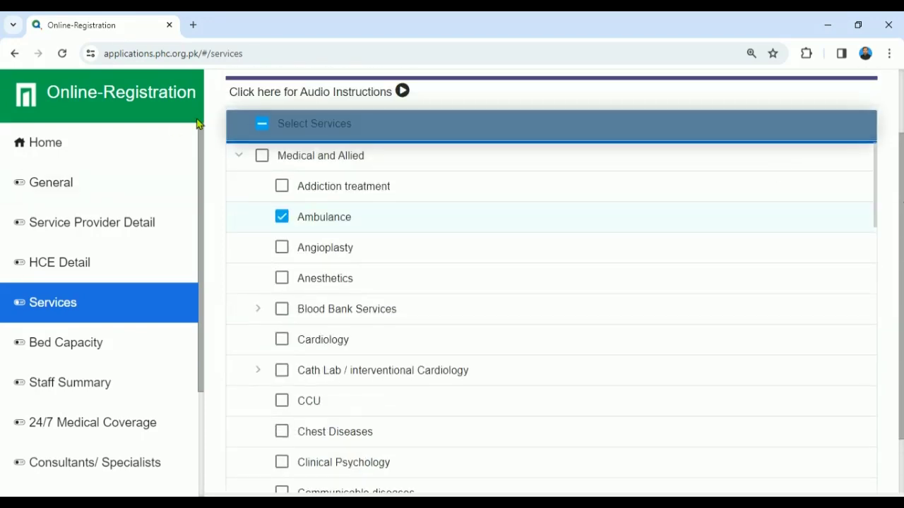
Step: Under Surgical and Allied, keep Gynae & Obs ticked and General Surgery unticked
left_click(241, 157)
left_click(241, 279)
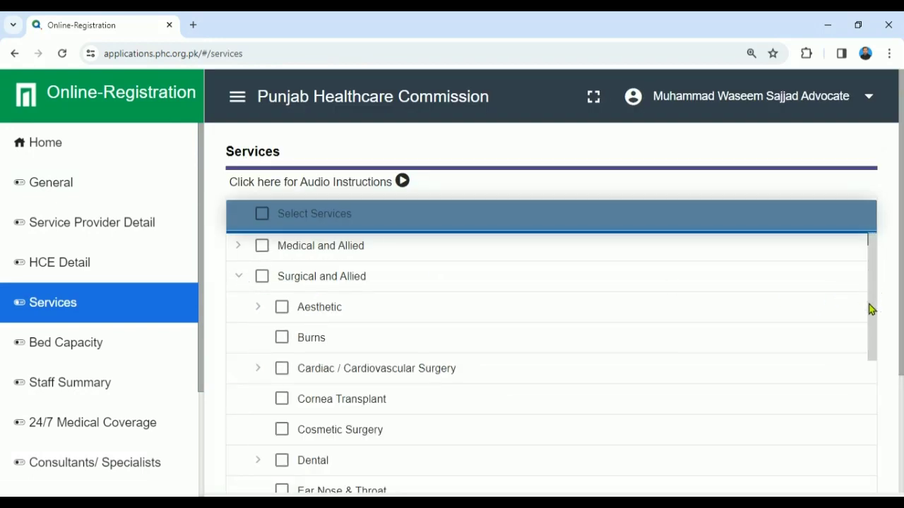
scroll(870, 311, "down", 3)
scroll(870, 346, "down", 3)
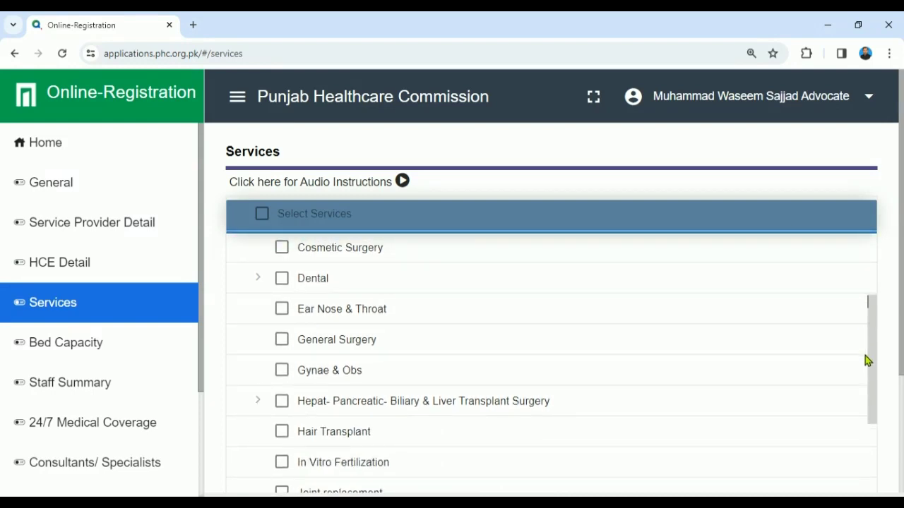
scroll(864, 366, "down", 1)
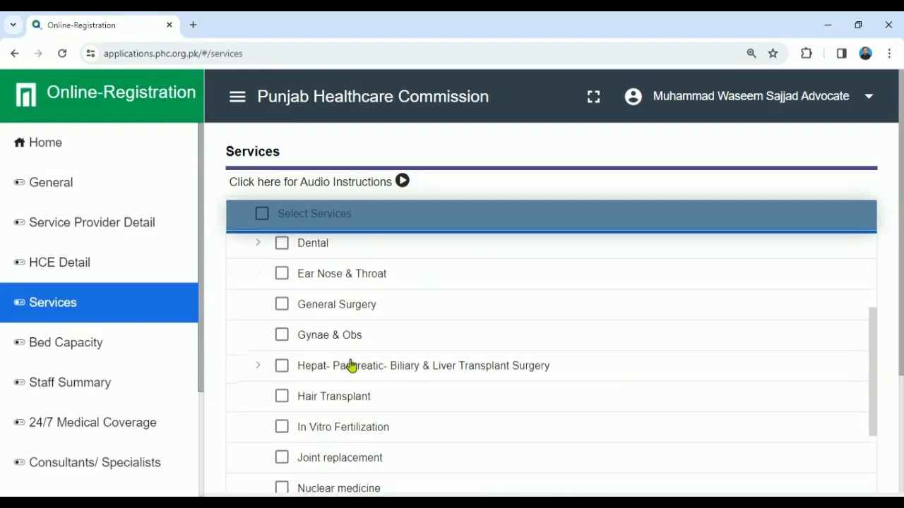
left_click(281, 309)
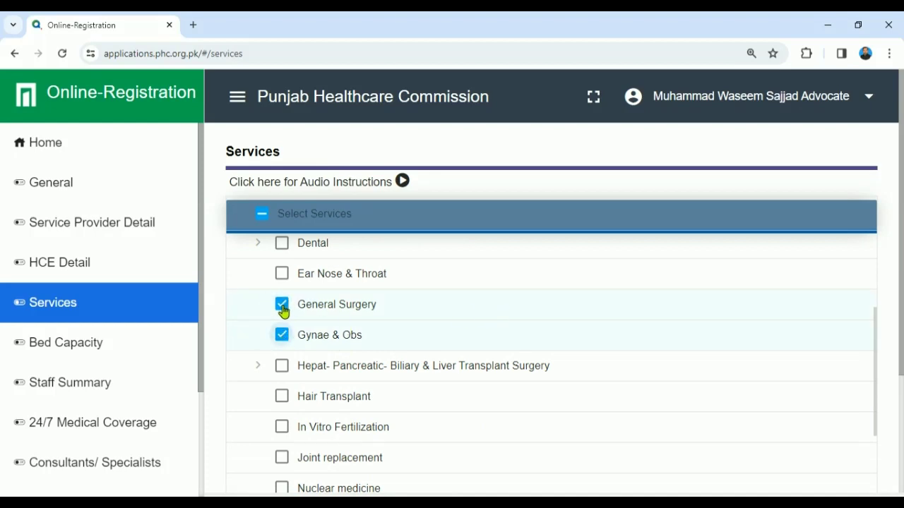
left_click(282, 308)
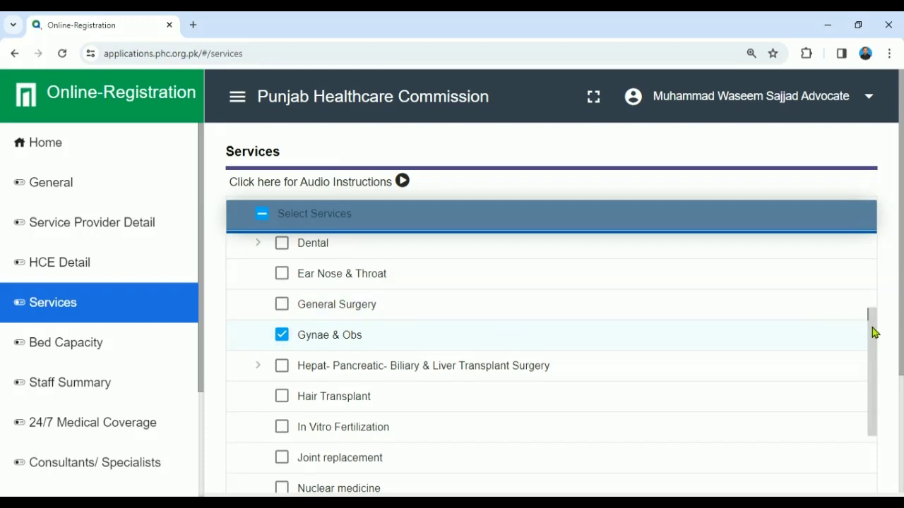
left_click_drag(873, 341, 881, 446)
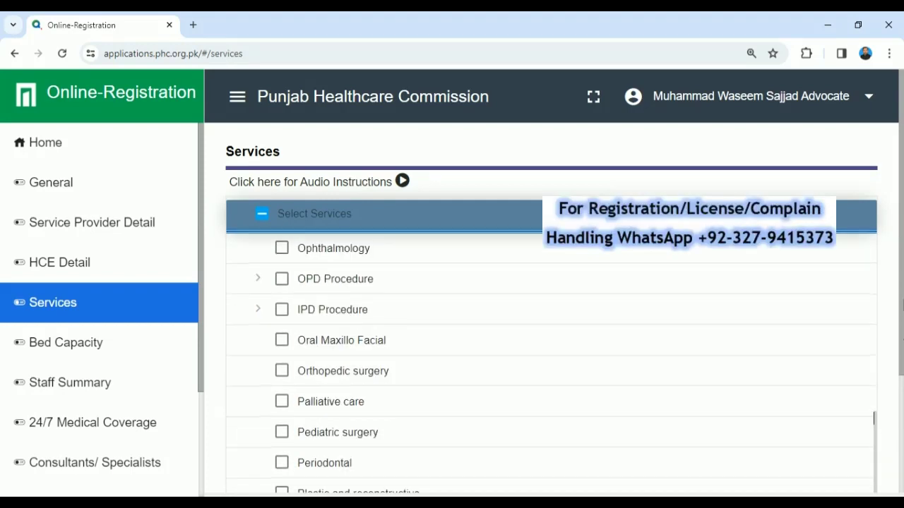
left_click_drag(903, 302, 897, 424)
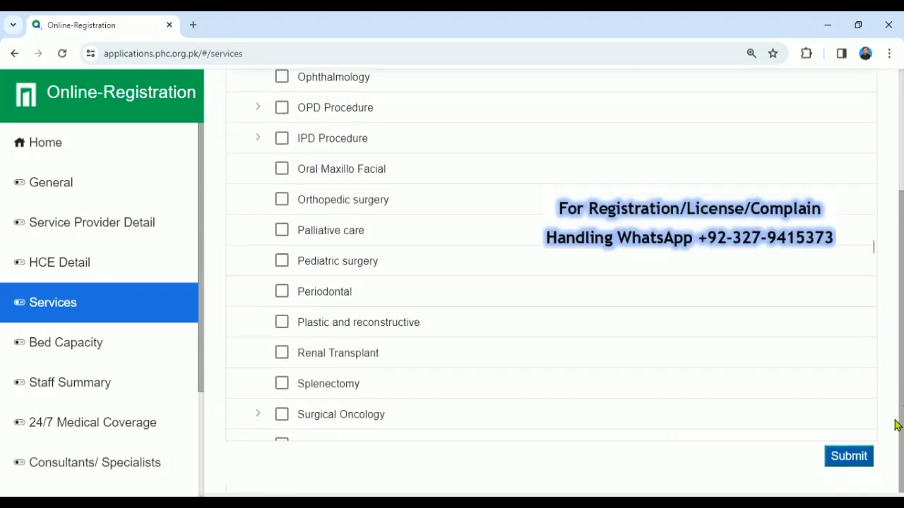
left_click_drag(874, 279, 873, 303)
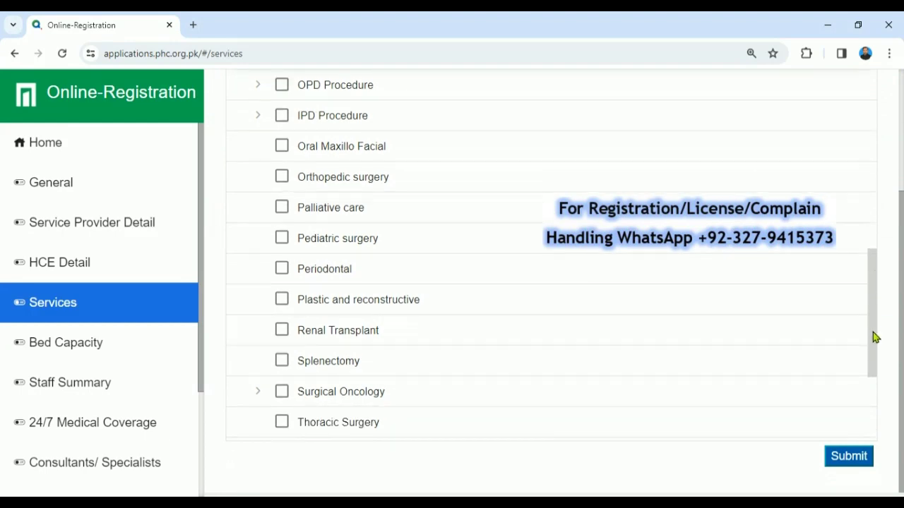
left_click_drag(873, 338, 876, 400)
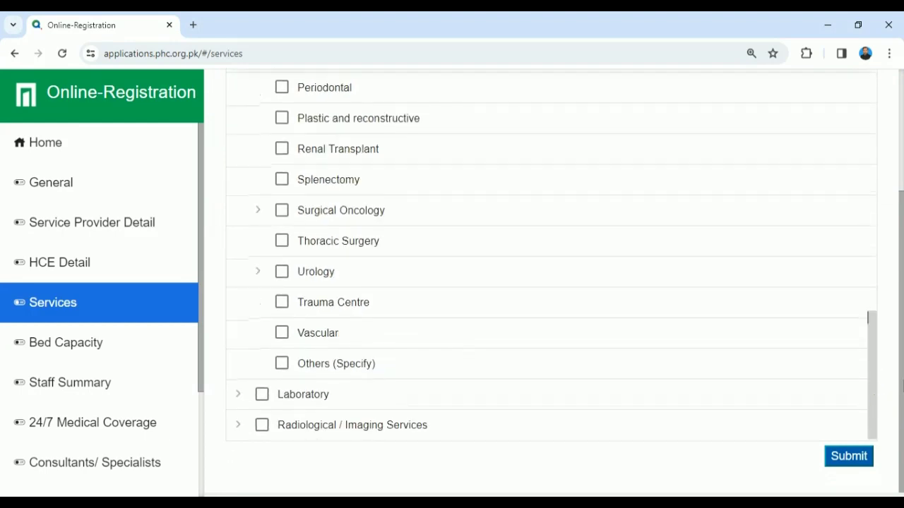
Step: Tick Basic Pathology Services under Laboratory > Clinical laboratory
left_click(238, 397)
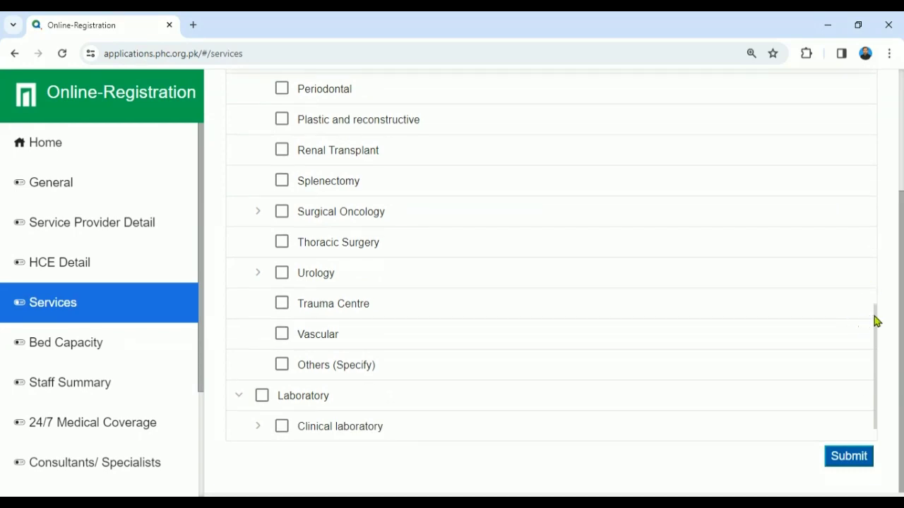
scroll(873, 365, "down", 1)
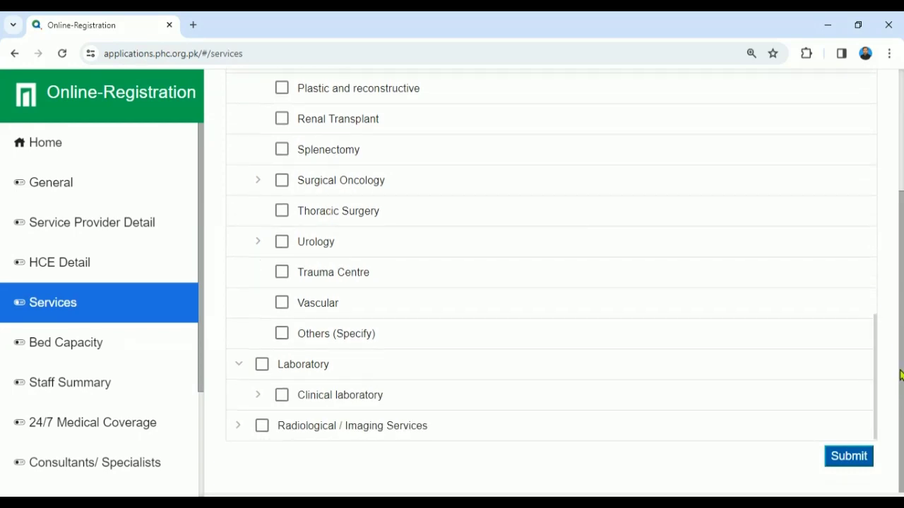
left_click(258, 394)
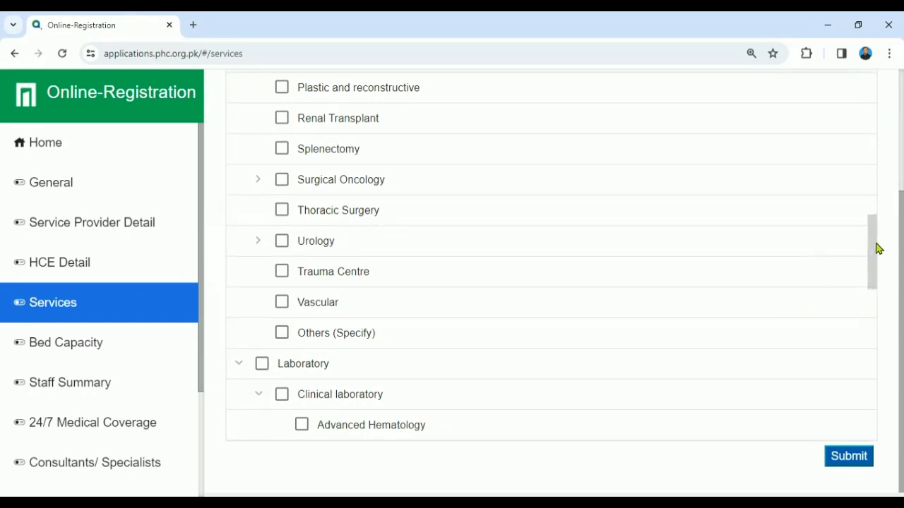
left_click_drag(871, 256, 861, 314)
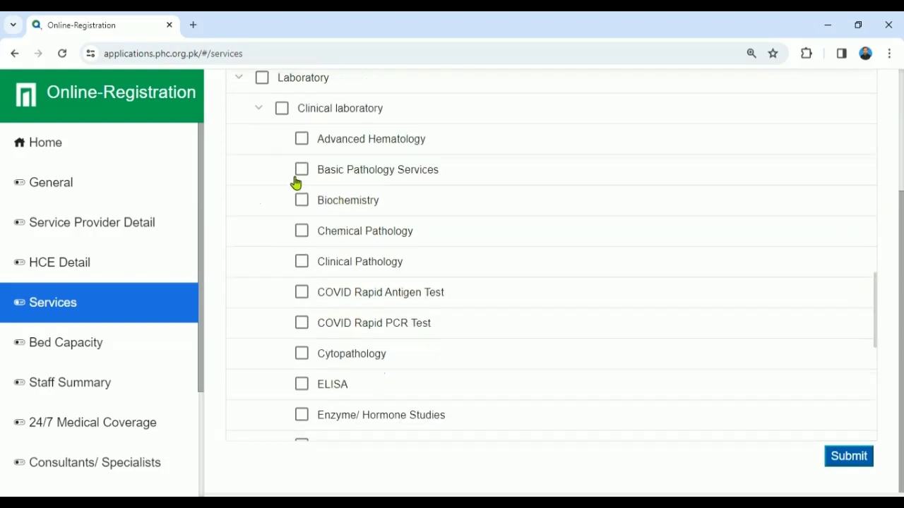
left_click(301, 175)
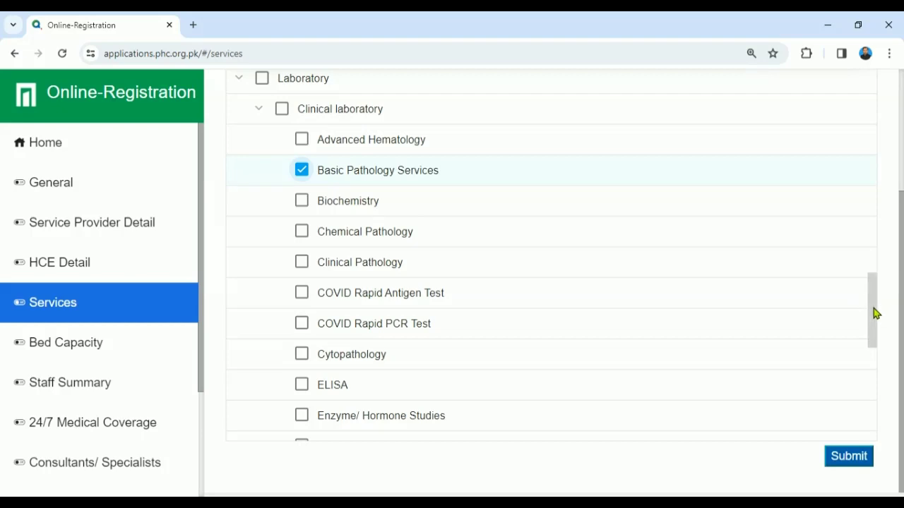
Step: Expand Radiological / Imaging Services and submit the services selection
left_click_drag(876, 319, 862, 426)
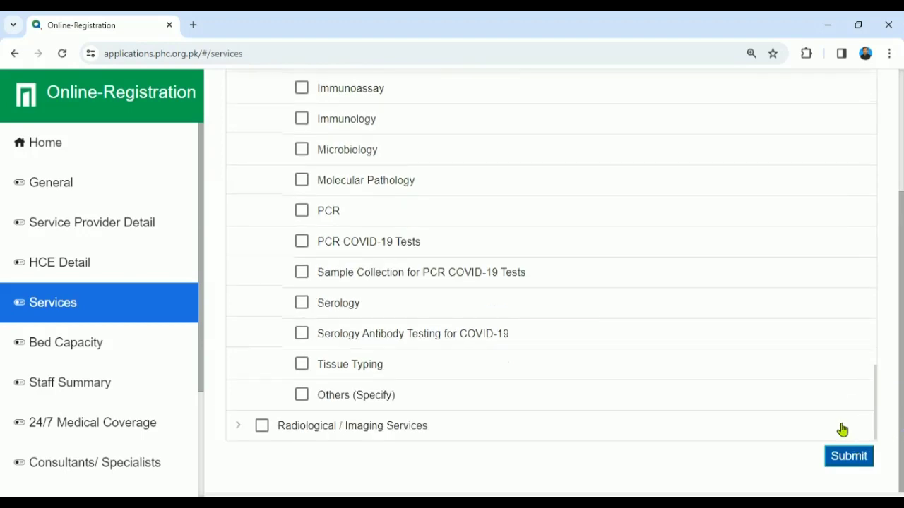
left_click(238, 426)
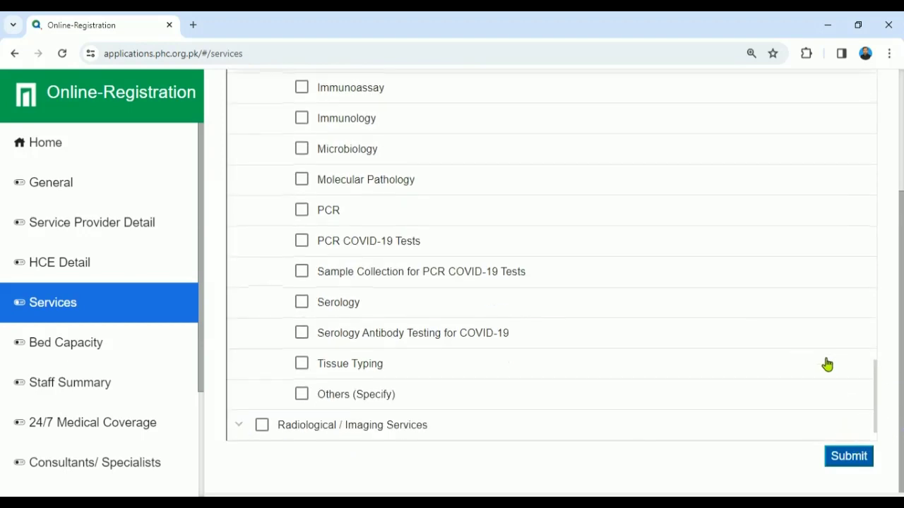
left_click_drag(873, 383, 872, 417)
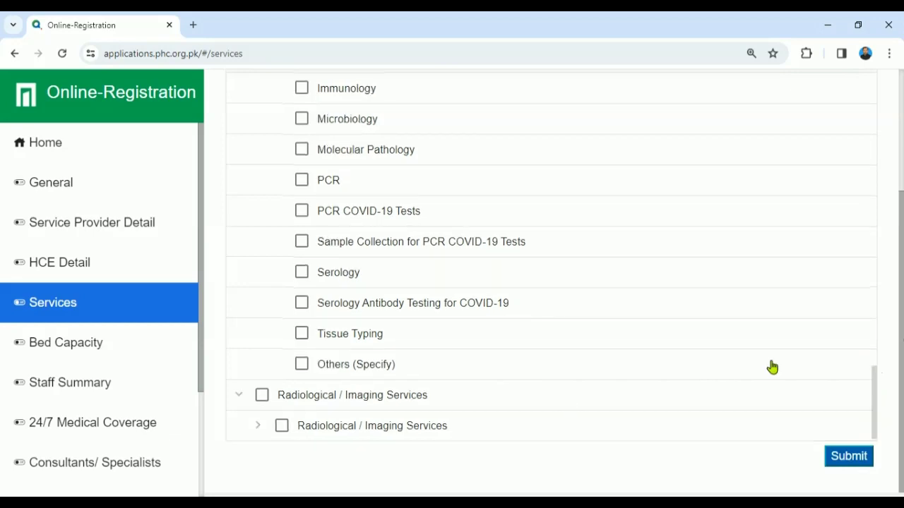
left_click(258, 426)
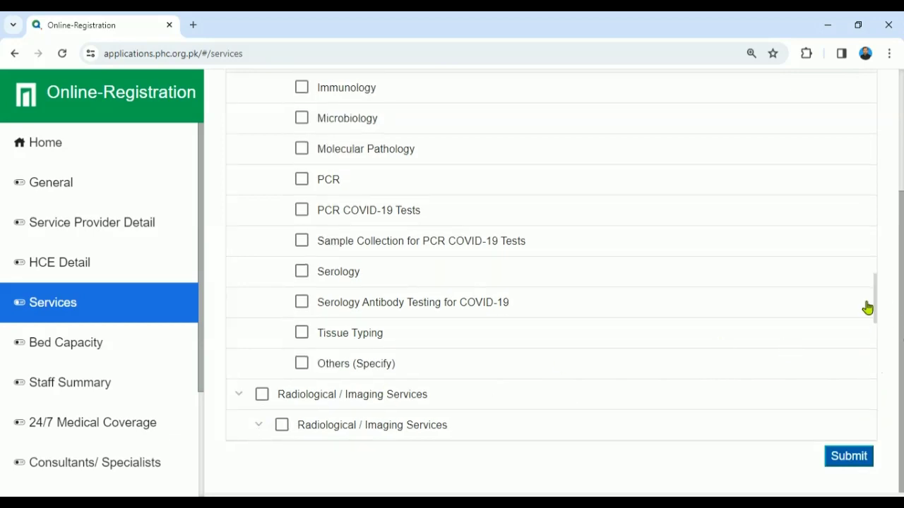
left_click_drag(876, 302, 862, 377)
left_click_drag(867, 394, 856, 439)
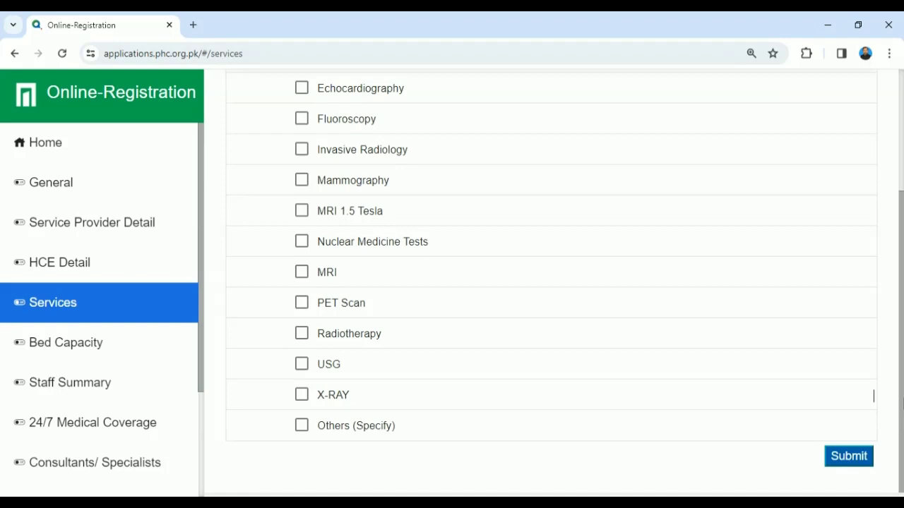
left_click(841, 462)
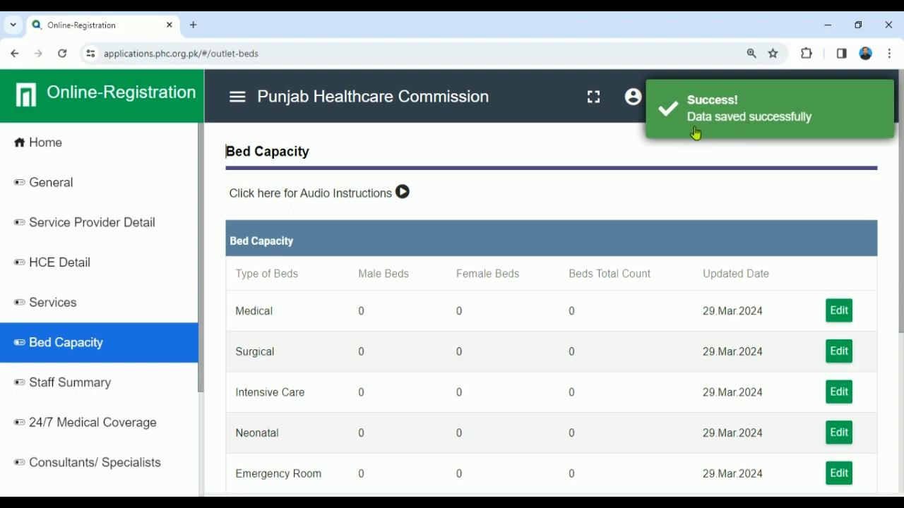
Step: Edit the Medical row to 5 total beds with bed type Medical and save it
scroll(897, 248, "down", 2)
scroll(897, 250, "up", 1)
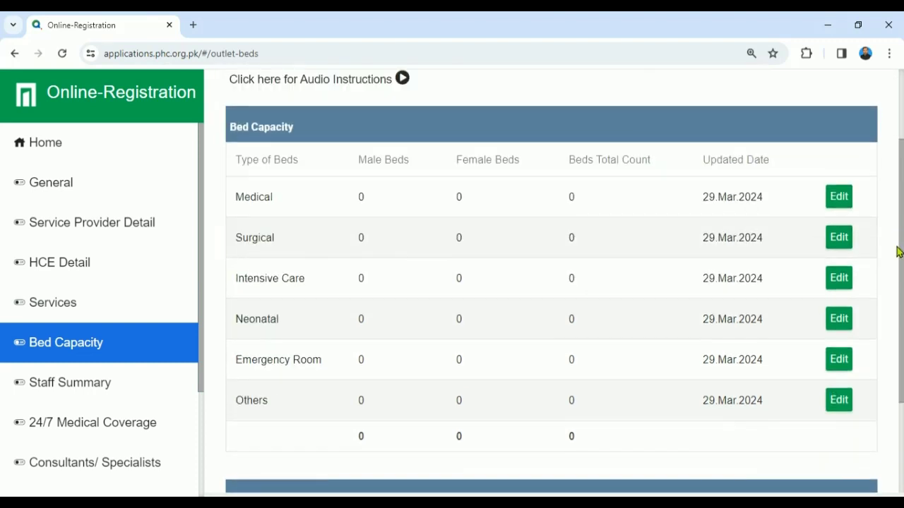
scroll(894, 304, "down", 1)
scroll(894, 304, "down", 1)
scroll(883, 339, "up", 3)
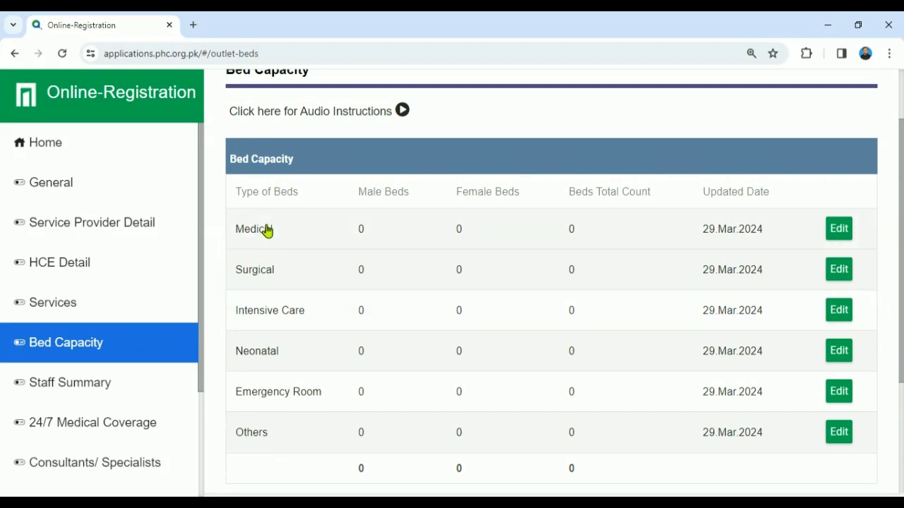
scroll(636, 261, "down", 1)
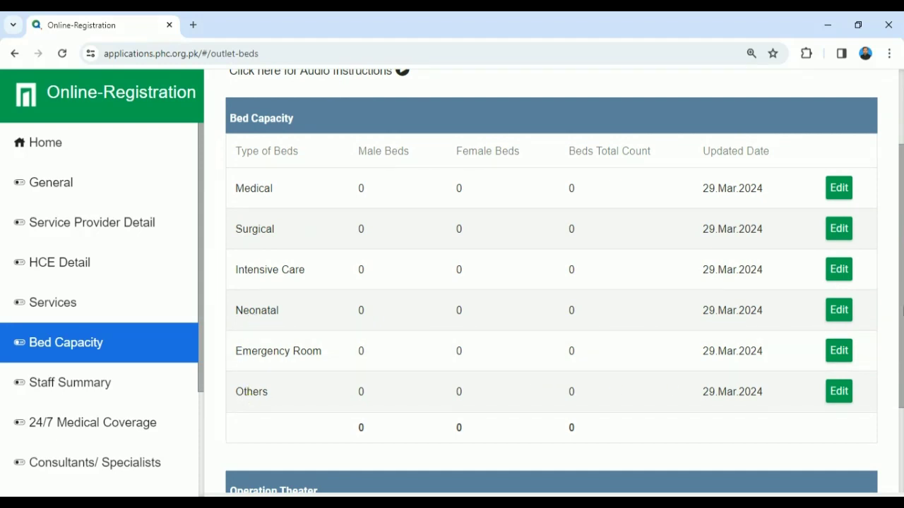
left_click(841, 196)
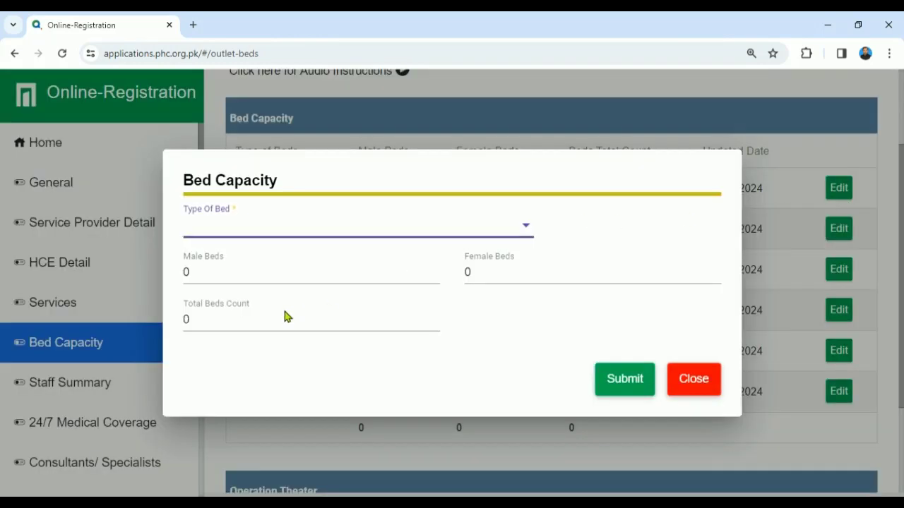
left_click(256, 332)
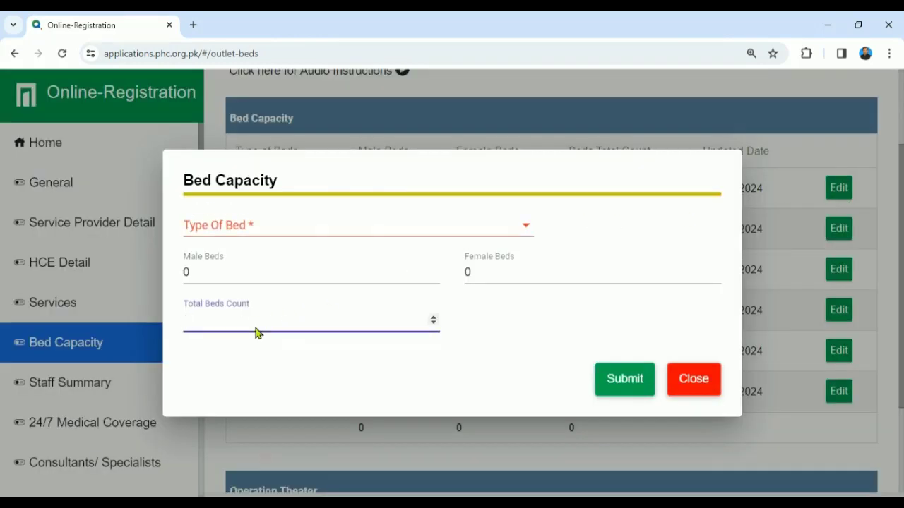
type("5")
left_click(601, 375)
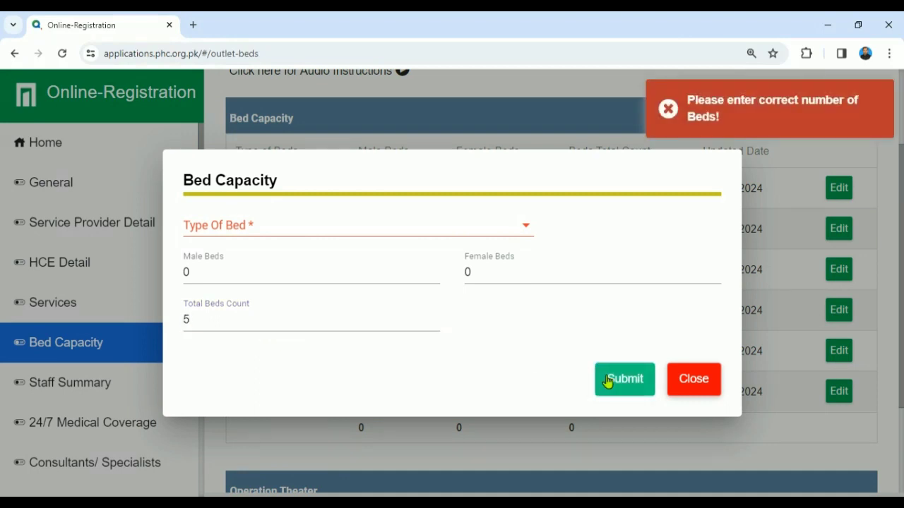
left_click(478, 231)
left_click(259, 237)
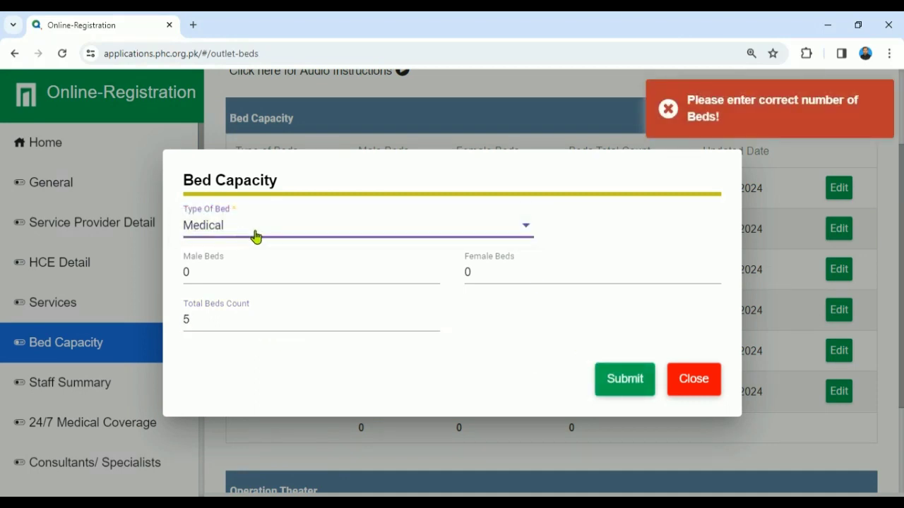
left_click(616, 381)
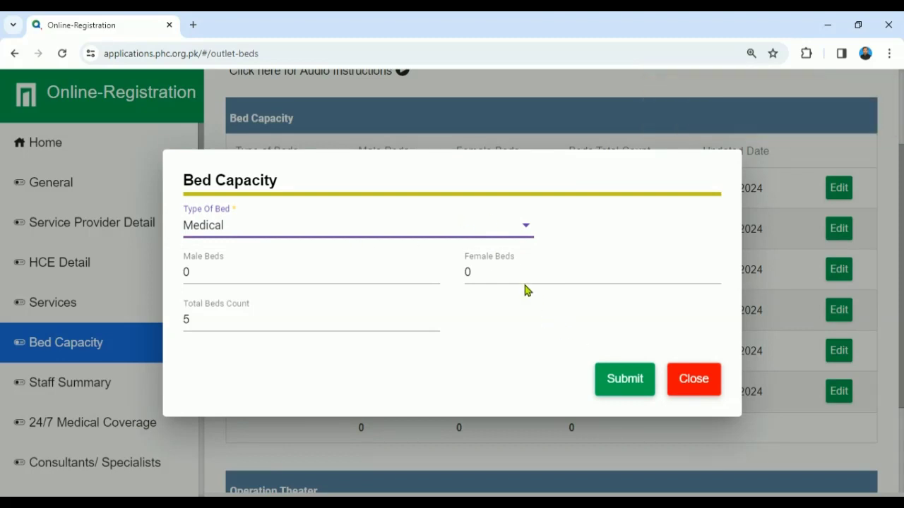
left_click(608, 382)
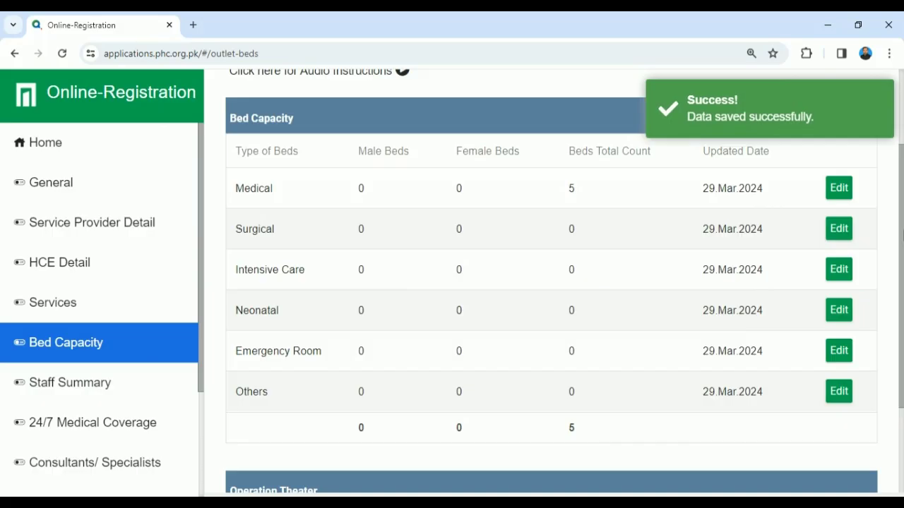
left_click_drag(902, 212, 902, 232)
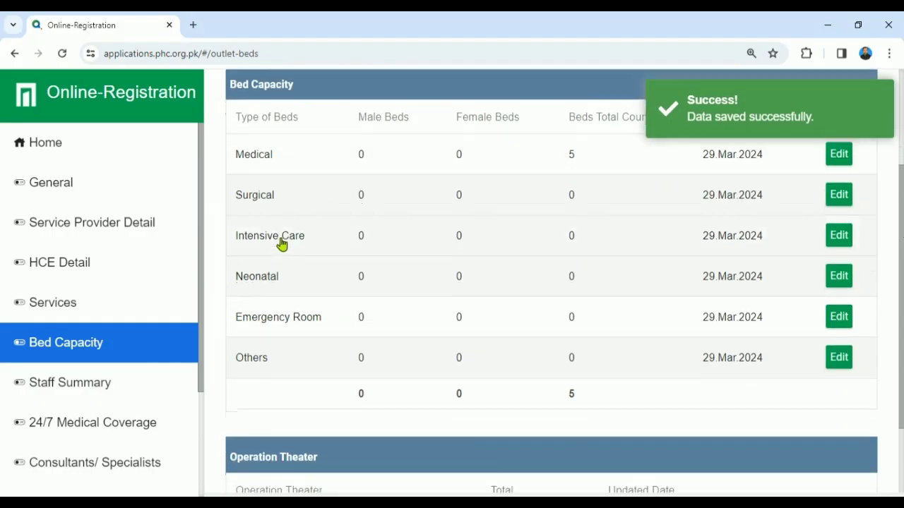
Step: Edit the Emergency Room row with Emergency Room type, clear the old 0 count, and submit
left_click(838, 317)
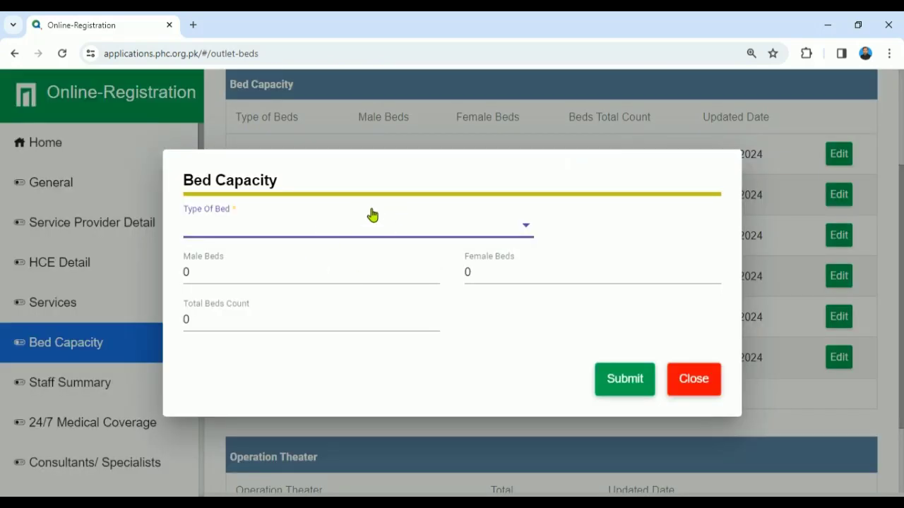
left_click(370, 219)
left_click(310, 241)
left_click(308, 322)
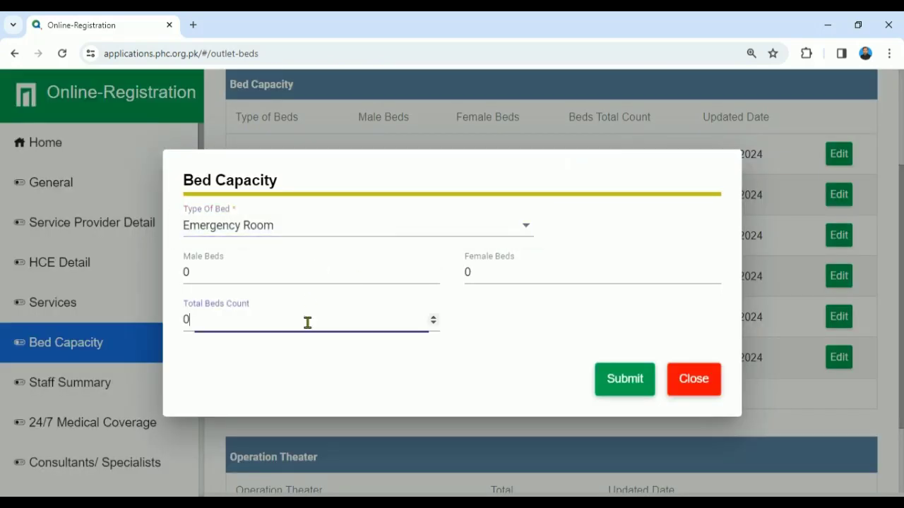
key("BackSpace")
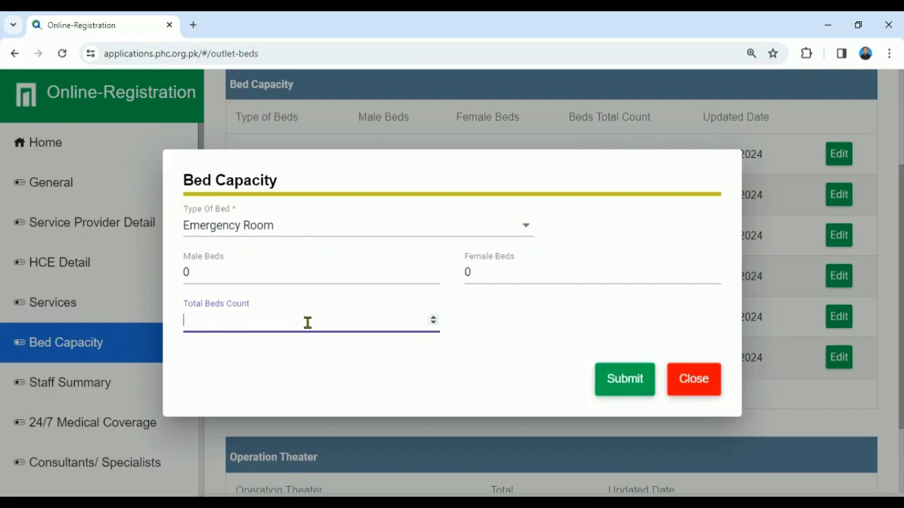
left_click(626, 387)
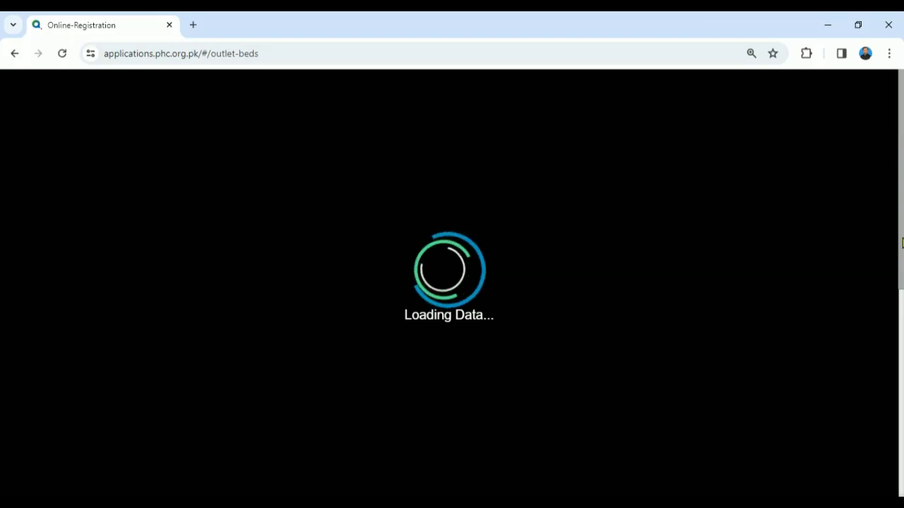
Step: Reload the stalled Bed Capacity page twice, including after a Data Loading Error
left_click_drag(902, 242, 890, 200)
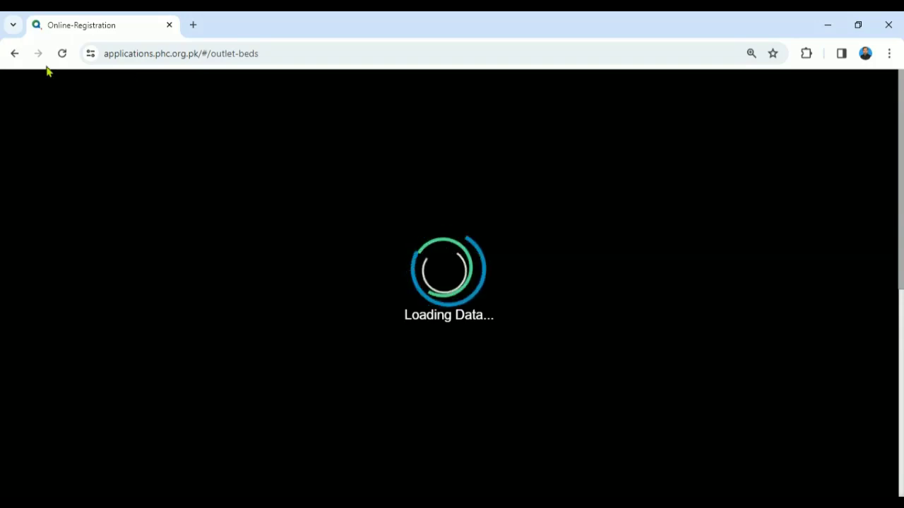
left_click_drag(902, 183, 902, 250)
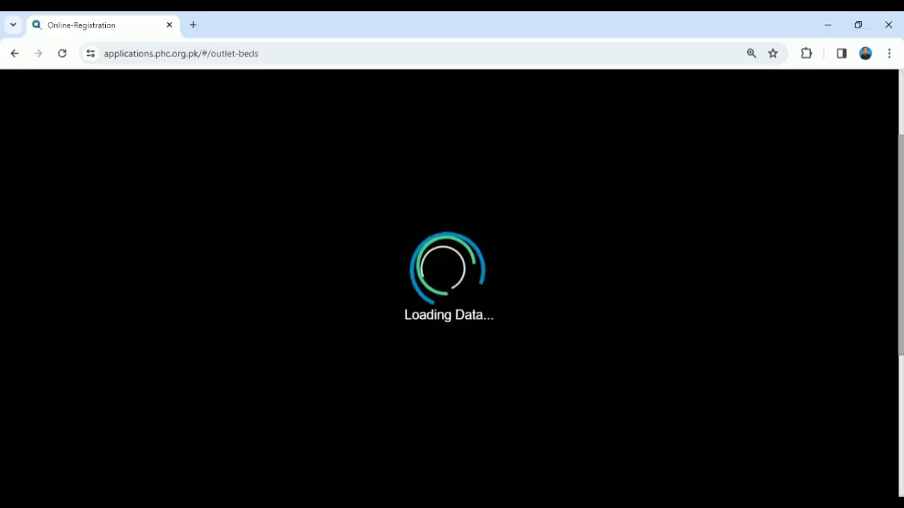
left_click_drag(903, 253, 901, 98)
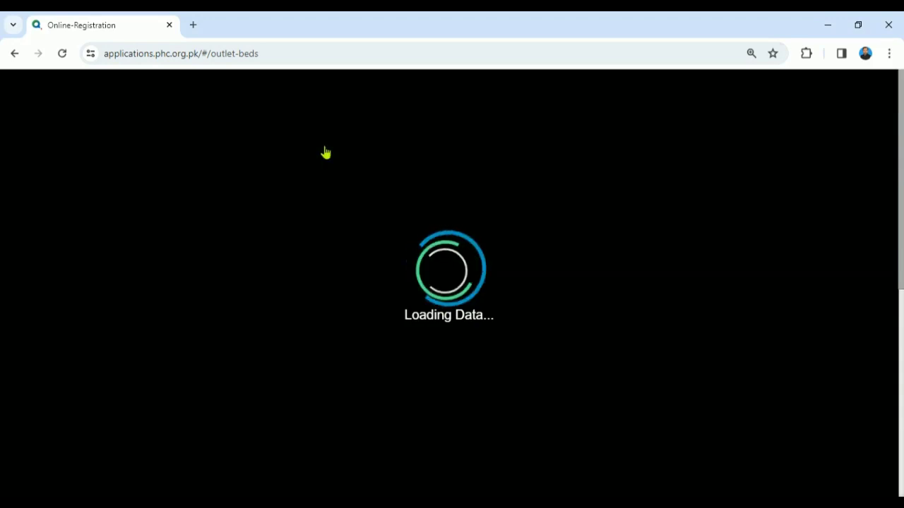
left_click(68, 57)
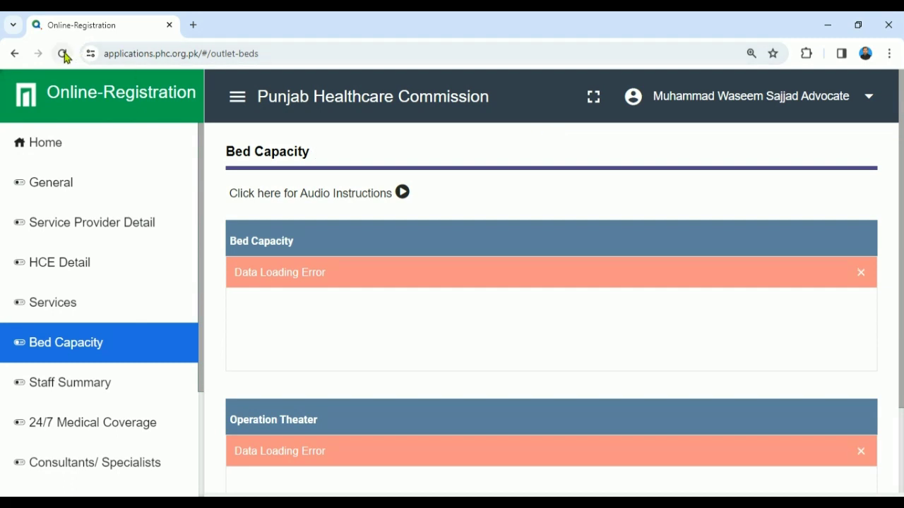
left_click(62, 57)
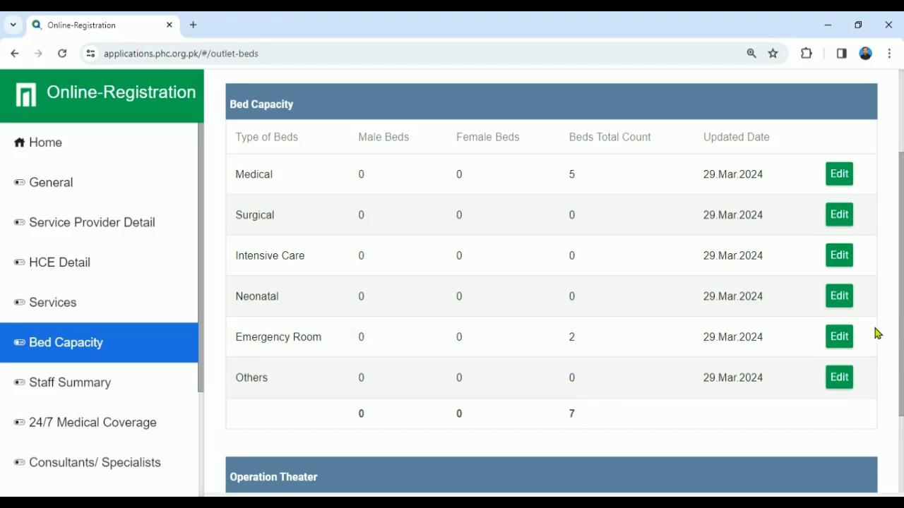
Step: Set the Others row to 8 total beds with bed type Others and save it
left_click(839, 381)
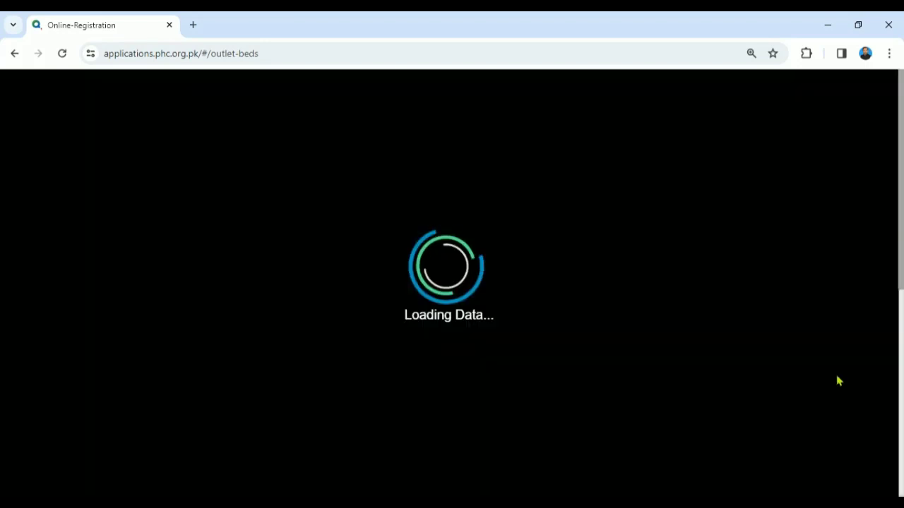
left_click(308, 314)
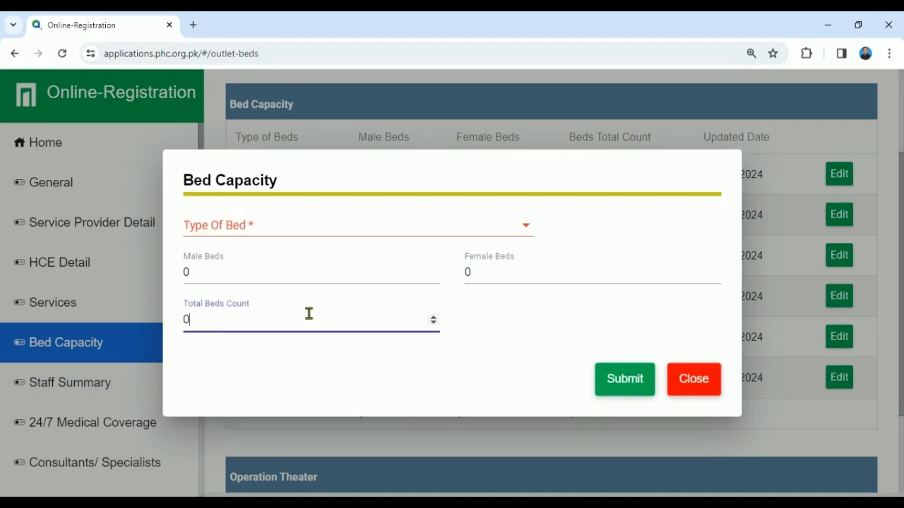
type("8")
left_click(635, 381)
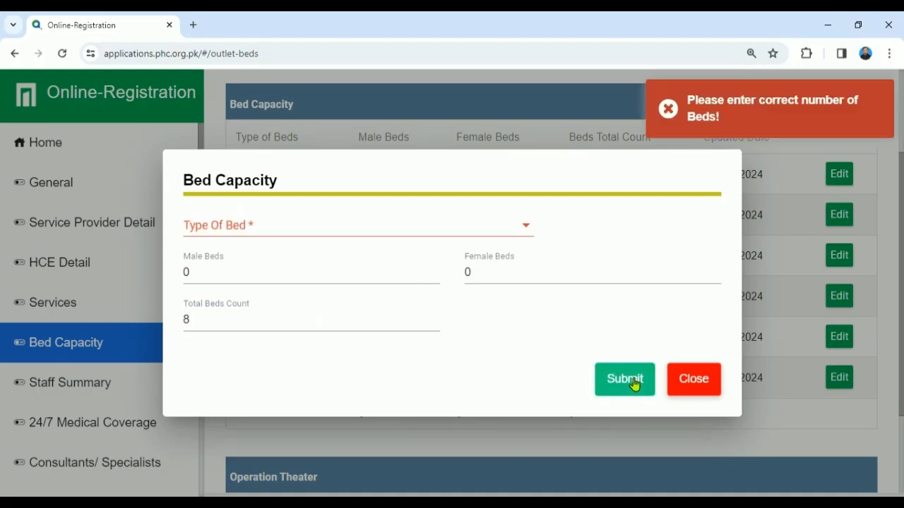
left_click(353, 238)
left_click(309, 236)
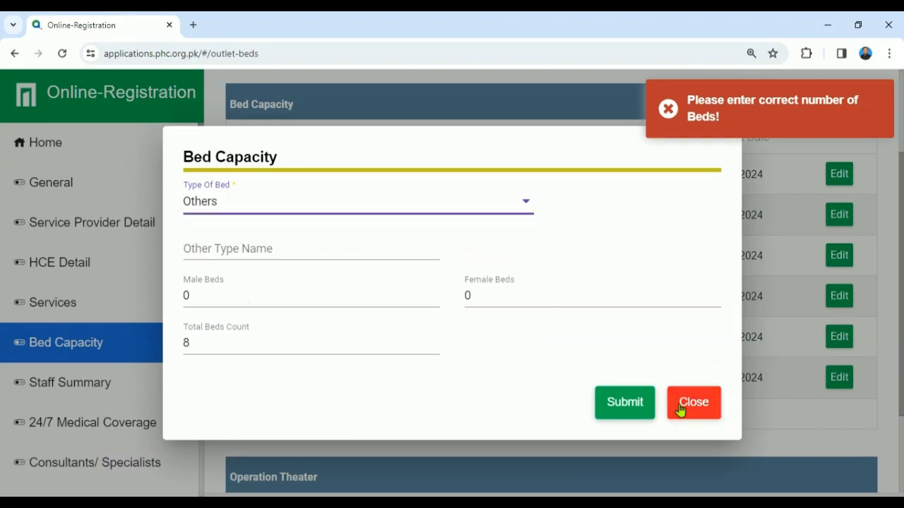
left_click(619, 403)
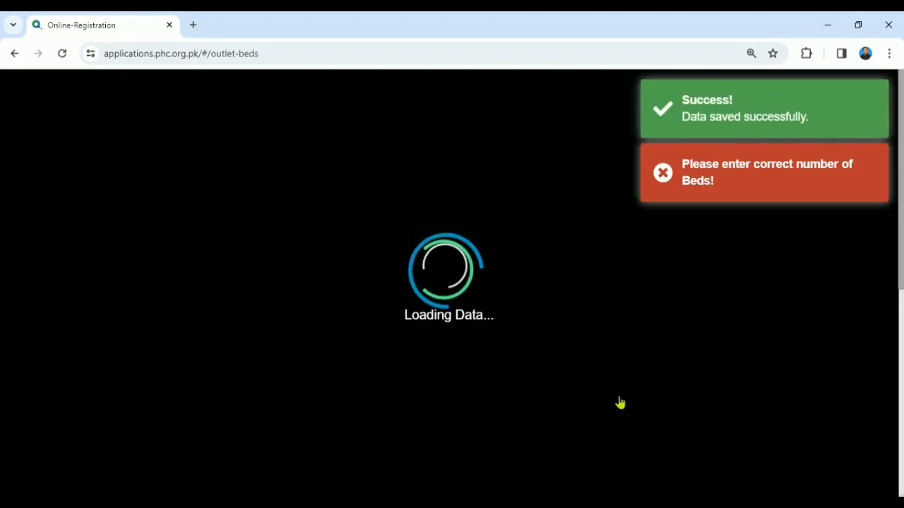
Step: Set the Operation Theater entry to 1 Operating Room and save it
scroll(889, 310, "down", 2)
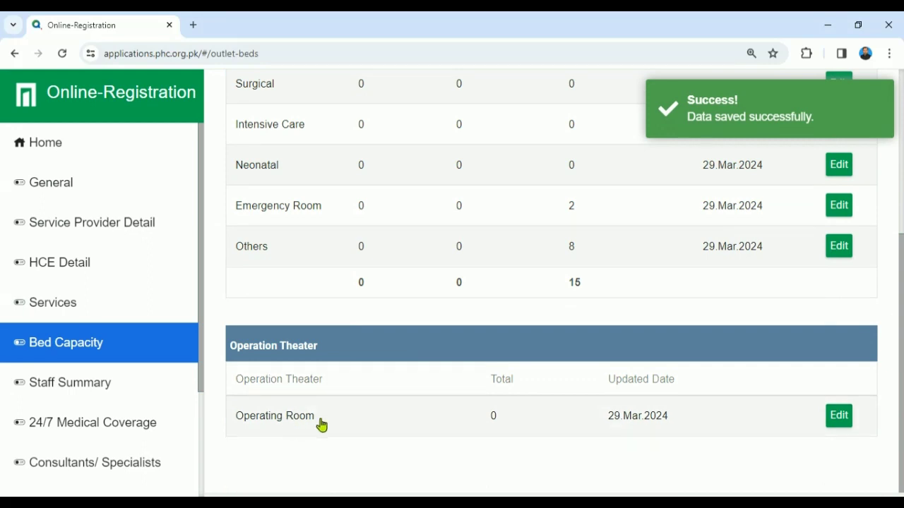
left_click(837, 415)
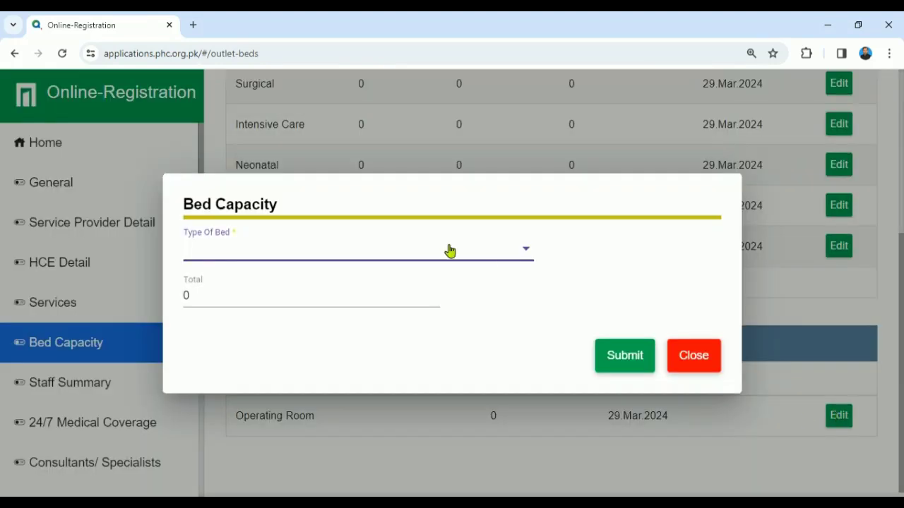
left_click(423, 250)
left_click(202, 259)
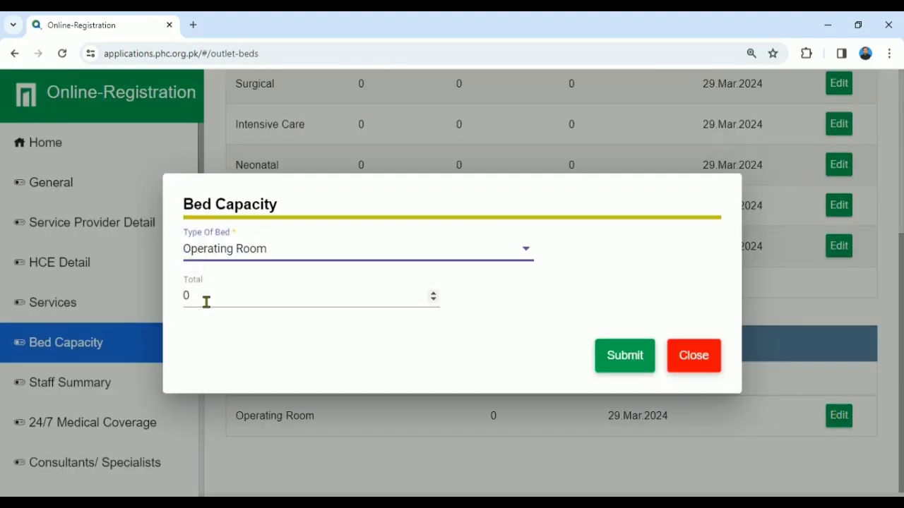
left_click(206, 301)
left_click(620, 367)
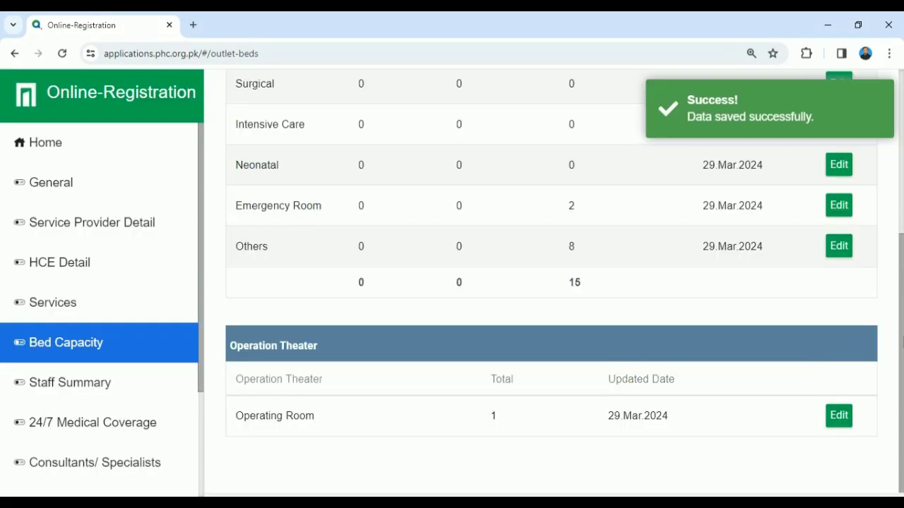
left_click_drag(902, 341, 880, 155)
scroll(525, 226, "down", 1)
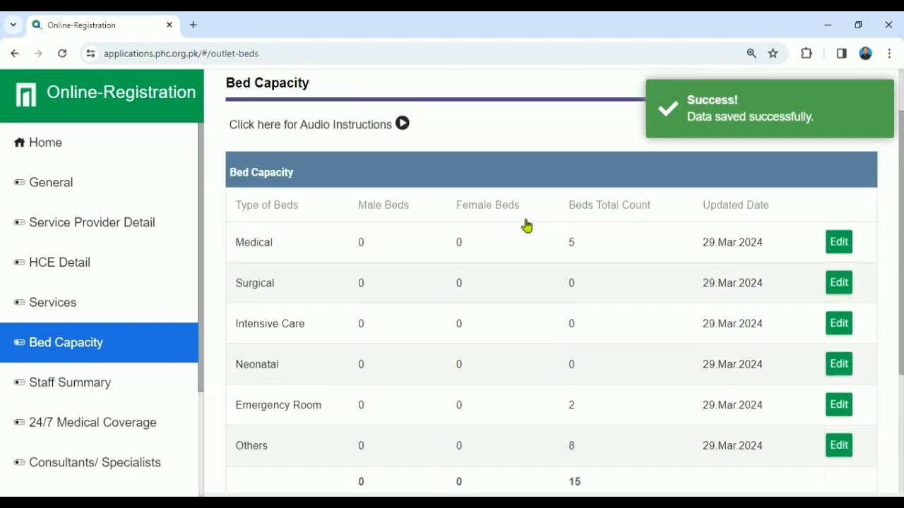
scroll(798, 288, "down", 2)
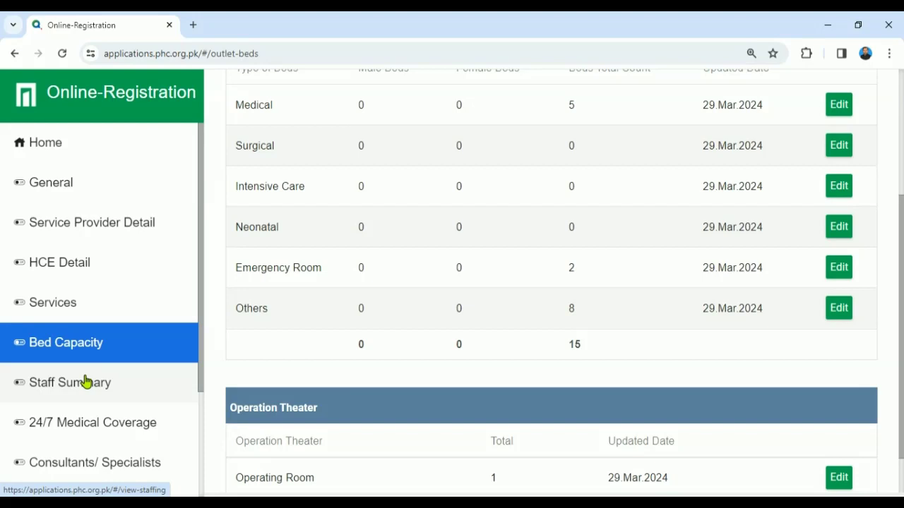
scroll(869, 367, "down", 1)
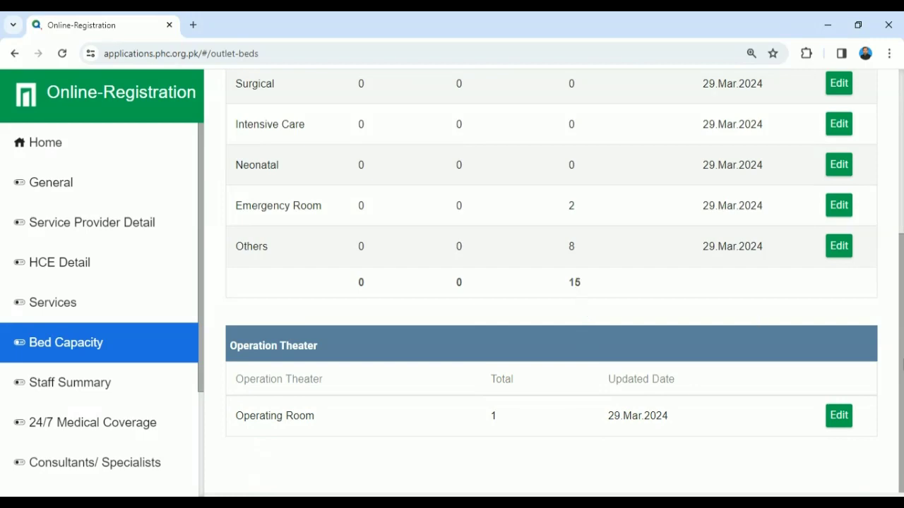
scroll(883, 283, "up", 2)
scroll(887, 315, "down", 1)
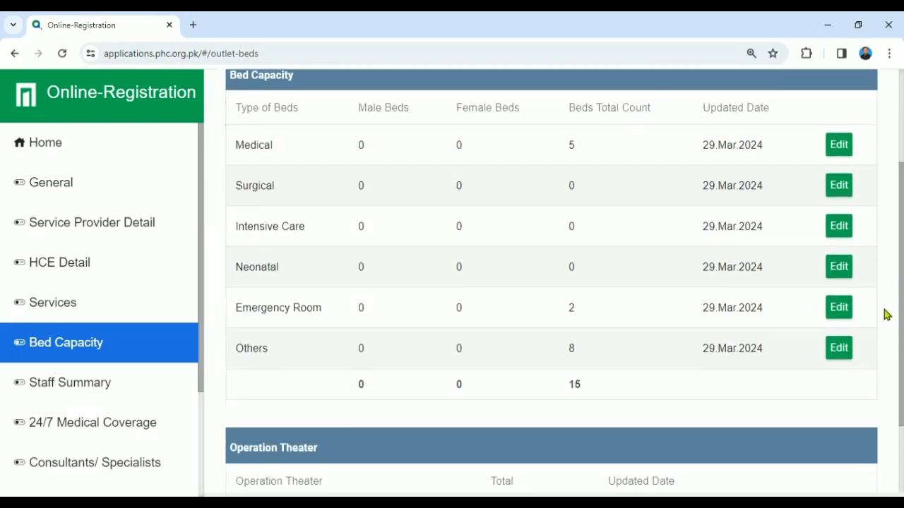
scroll(887, 315, "down", 1)
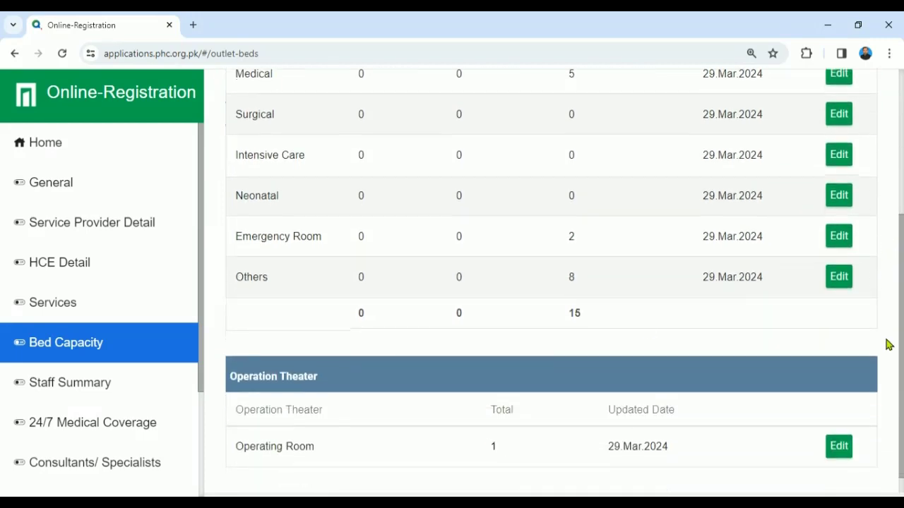
Step: Open Staff Summary and scroll its staff categories down to the Total row
left_click(85, 383)
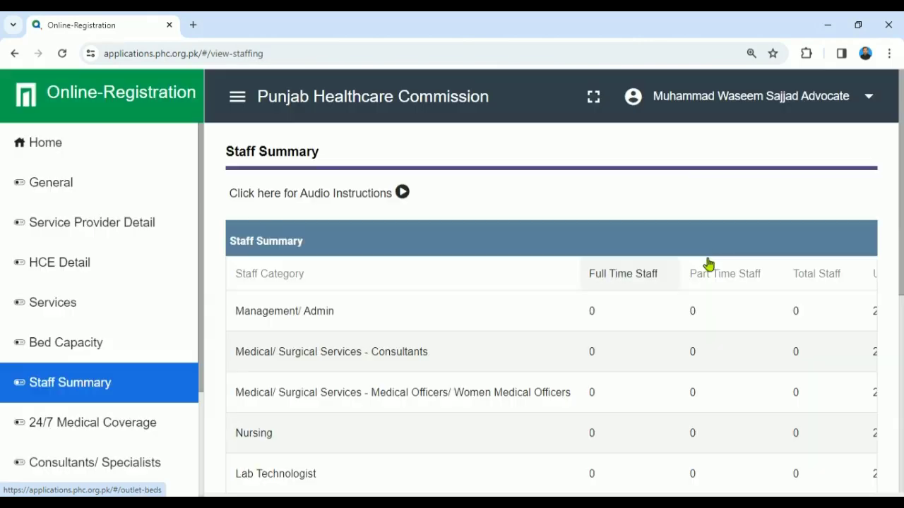
left_click_drag(897, 195, 895, 317)
scroll(686, 404, "down", 2)
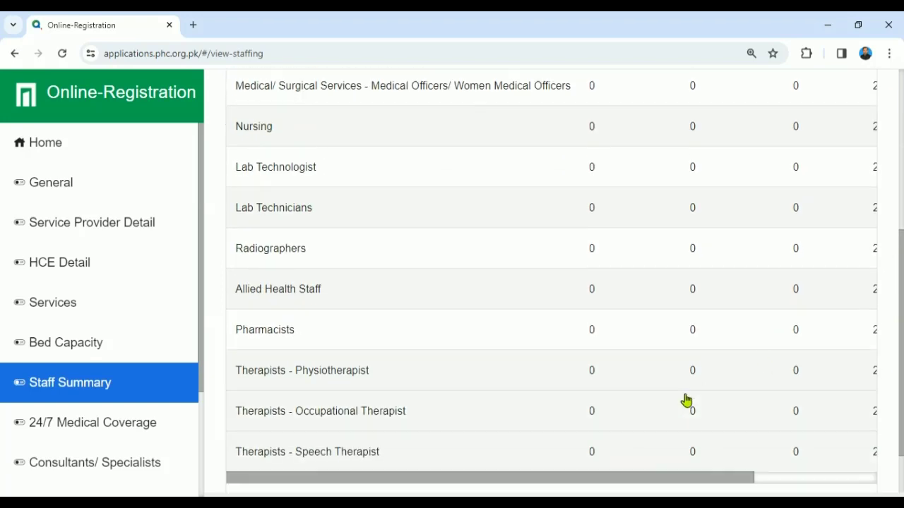
mouse_move(684, 482)
left_mouse_down()
mouse_move(767, 467)
mouse_move(680, 472)
left_mouse_up()
left_click_drag(903, 375, 903, 386)
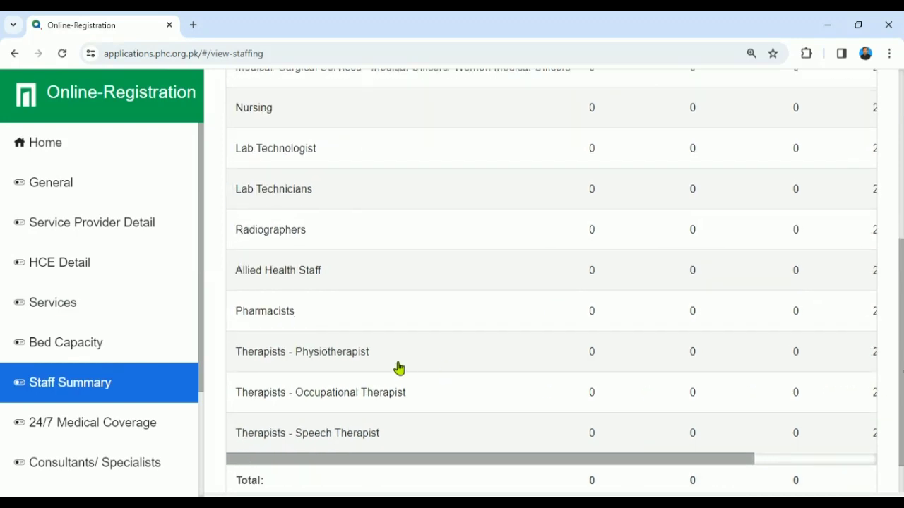
left_click_drag(201, 375, 197, 473)
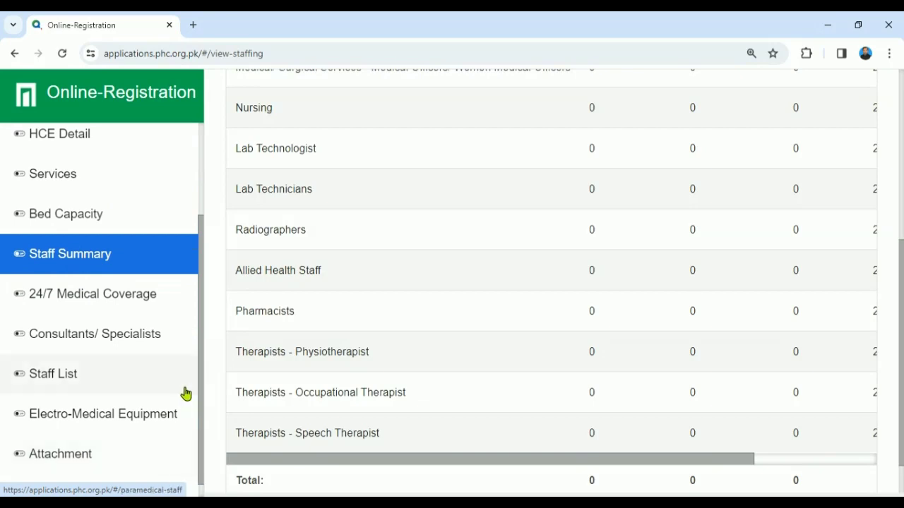
Step: Start a new 24/7 Medical Coverage record with the doctor's name and MBBS qualification
left_click(101, 300)
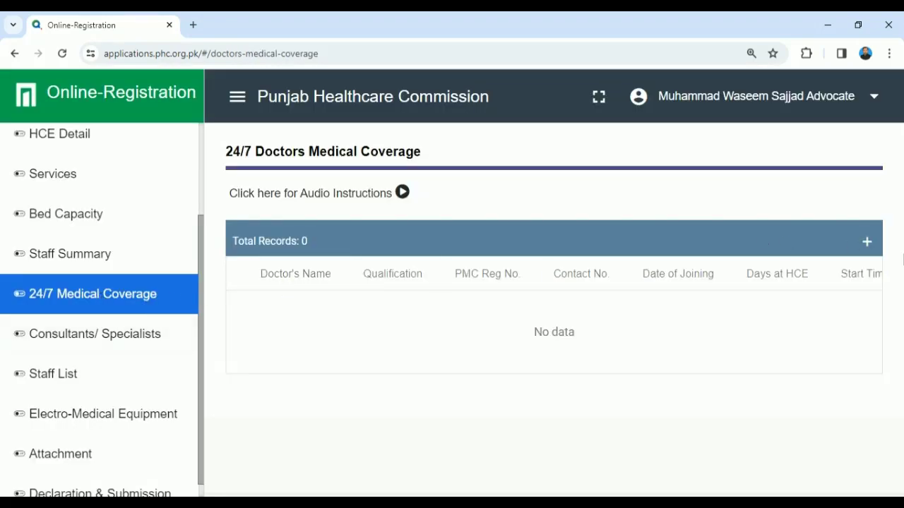
left_click(866, 242)
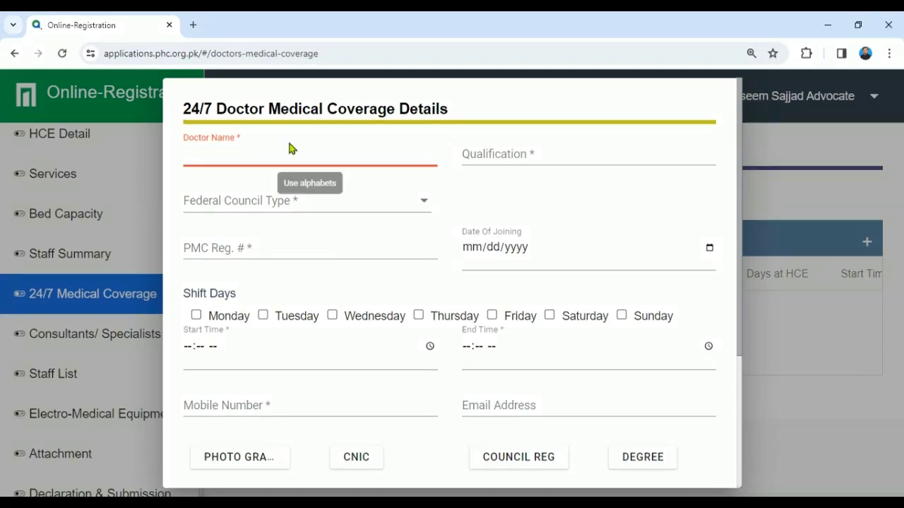
type("Dr Jameel")
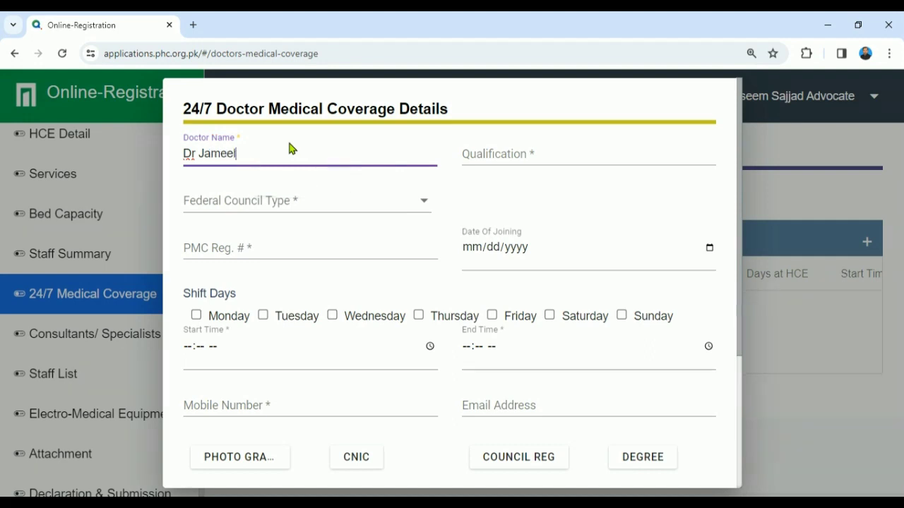
key("Tab")
type("M")
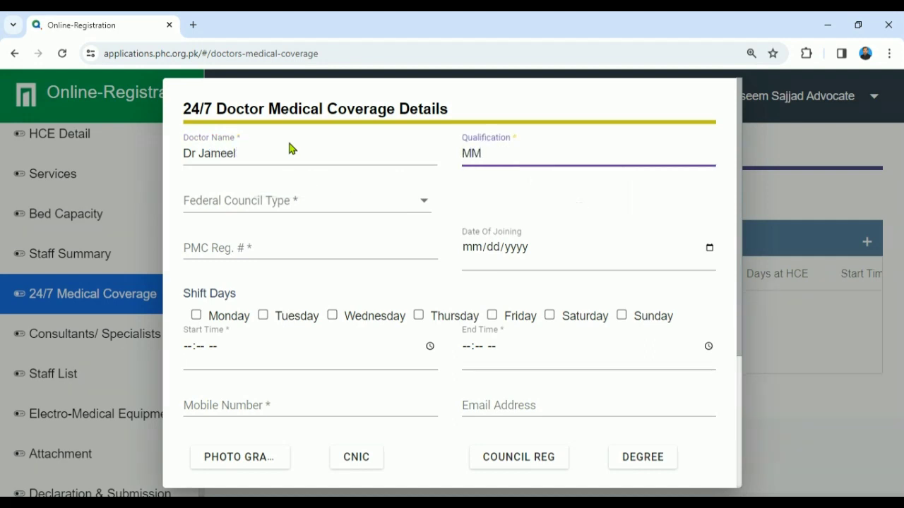
type("BBS")
key("Tab")
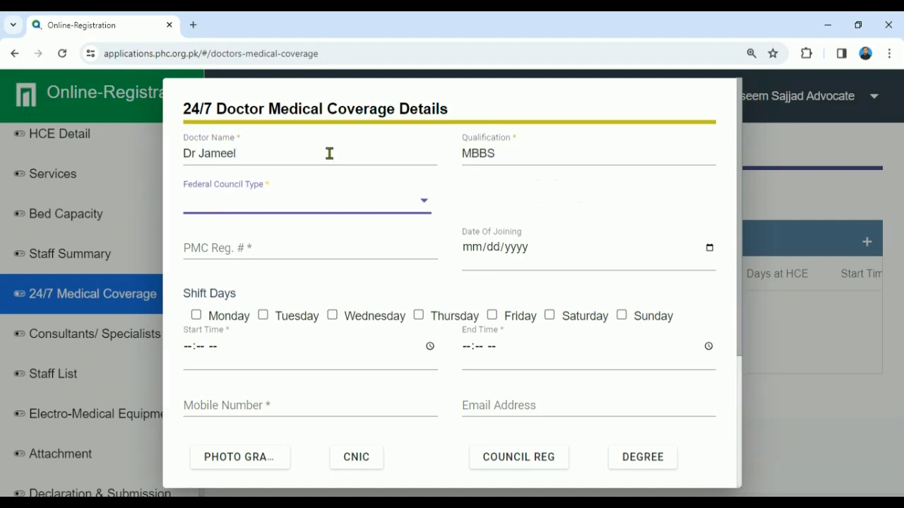
Step: Choose PMDC council type, enter the PMC registration number, and set joining date 12/31/2028
left_click(421, 201)
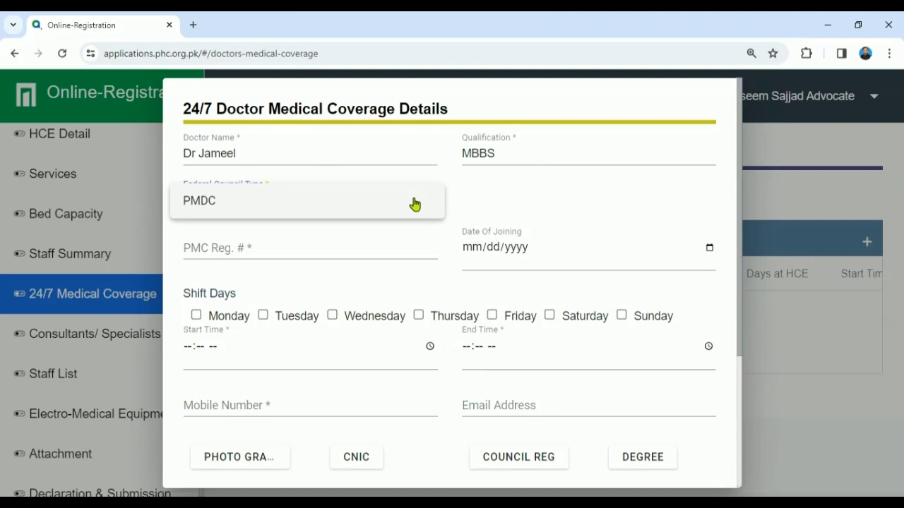
left_click(415, 204)
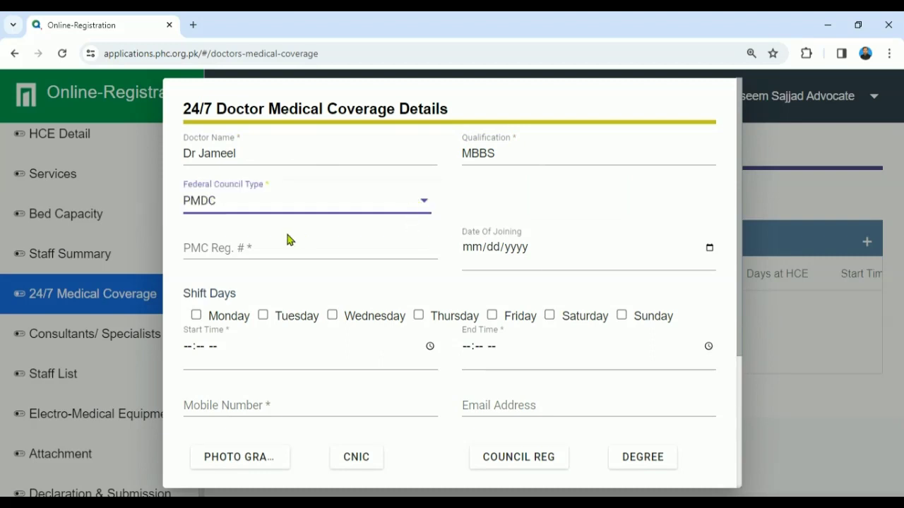
left_click(260, 251)
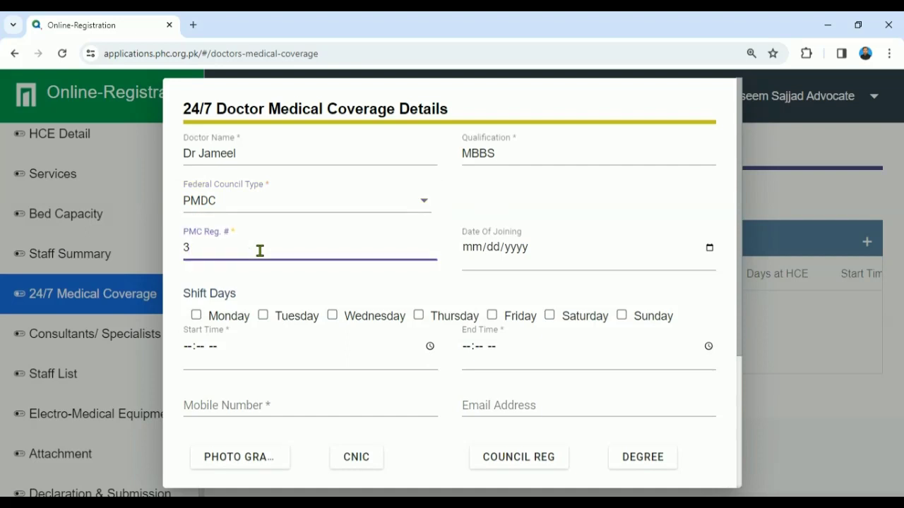
key("BackSpace")
left_click(708, 249)
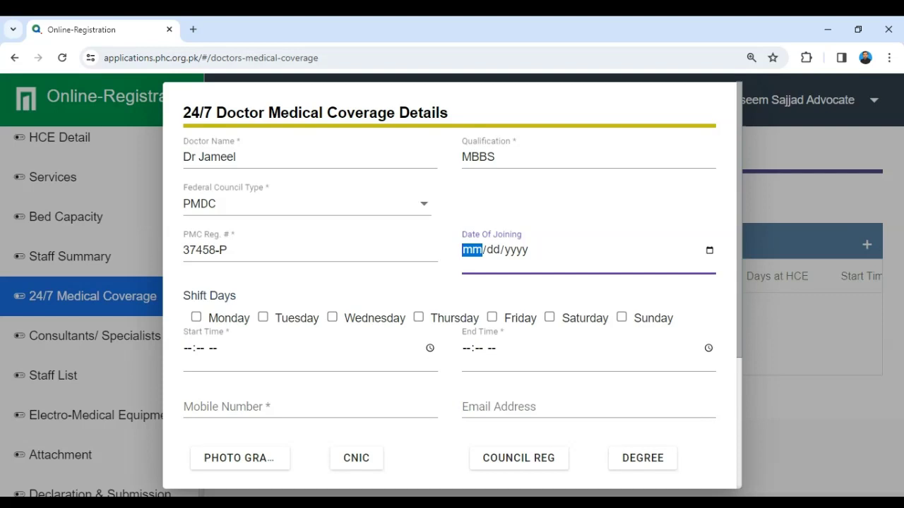
left_click(613, 410)
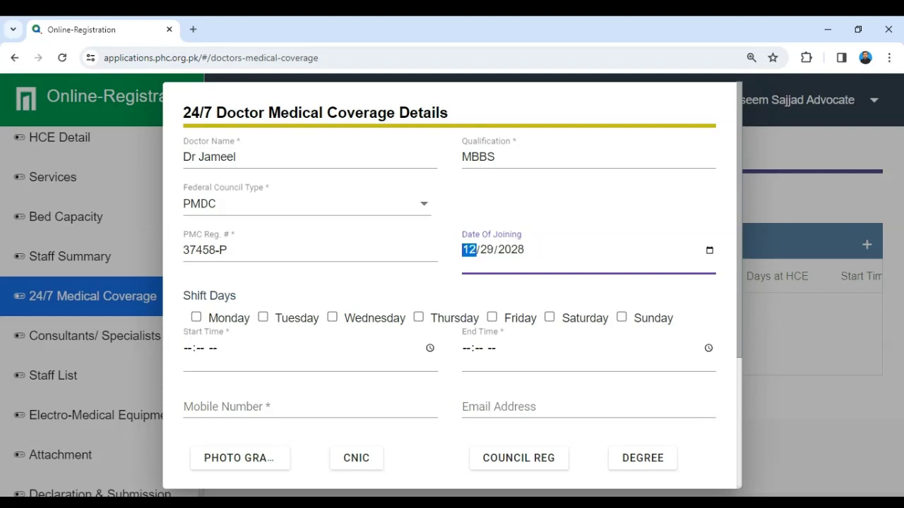
left_click(707, 452)
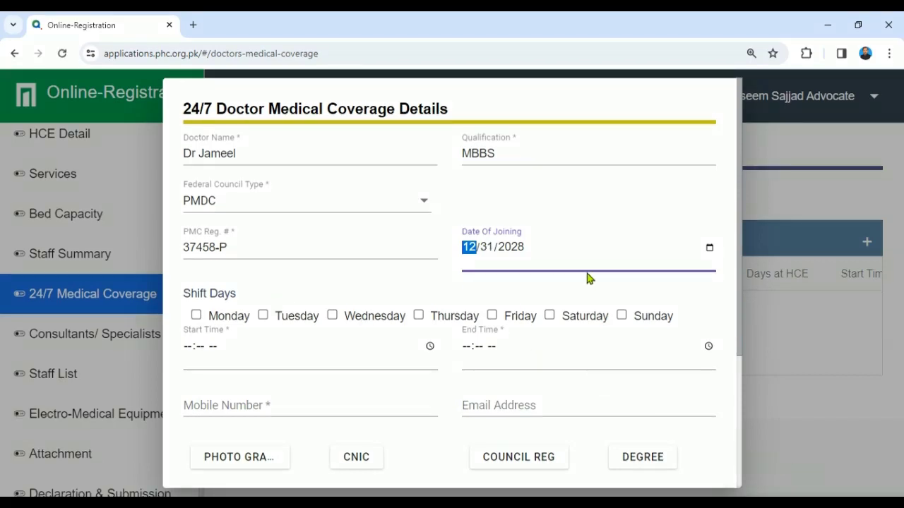
Step: Tick Monday through Saturday as the doctor's shift days
scroll(740, 286, "down", 1)
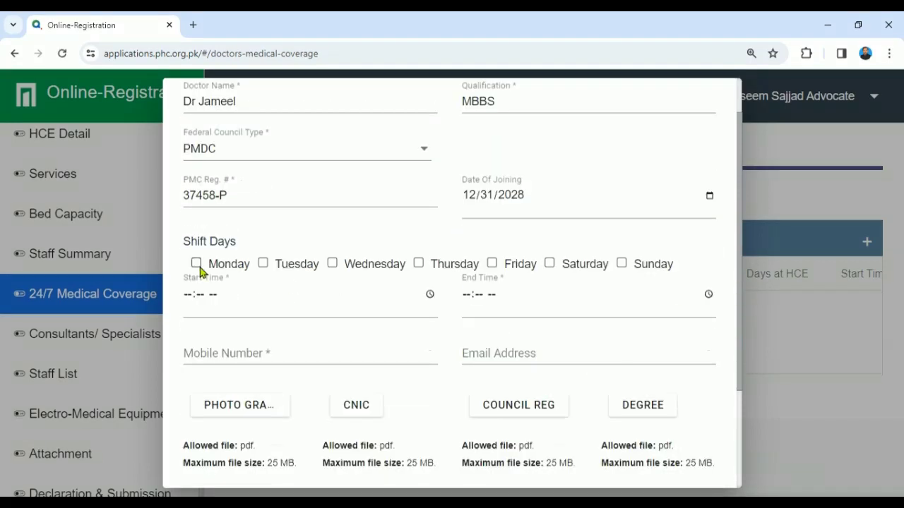
left_click(196, 263)
left_click(263, 262)
left_click(332, 264)
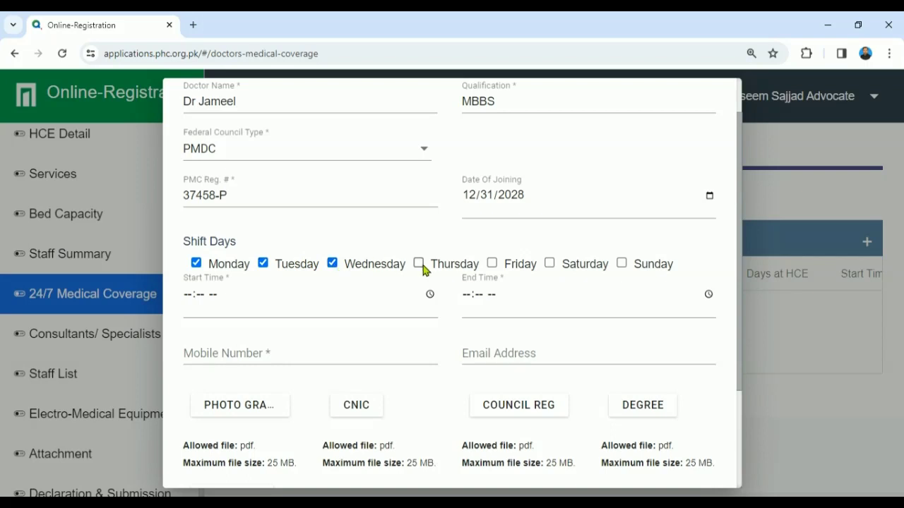
left_click(418, 263)
left_click(492, 264)
left_click(550, 265)
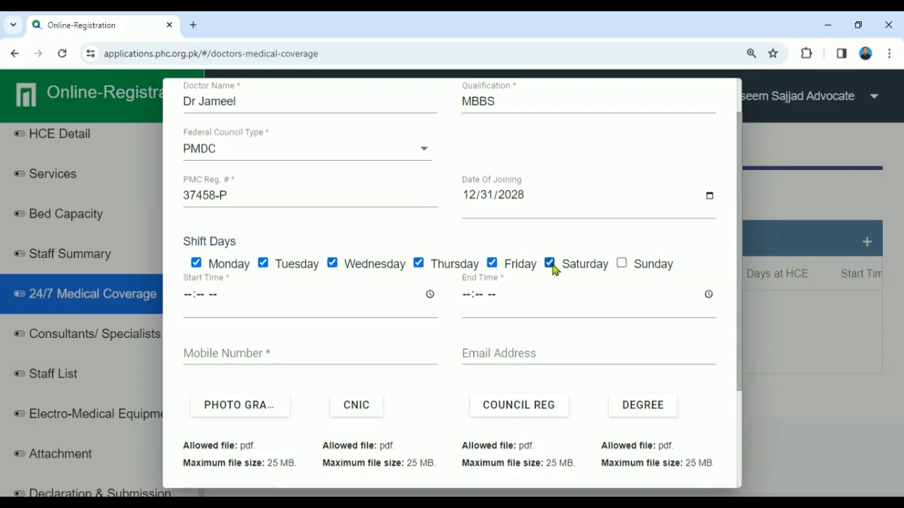
Step: Set shift hours 08:00 AM to 04:00 PM and enter the doctor's mobile number
scroll(741, 283, "down", 1)
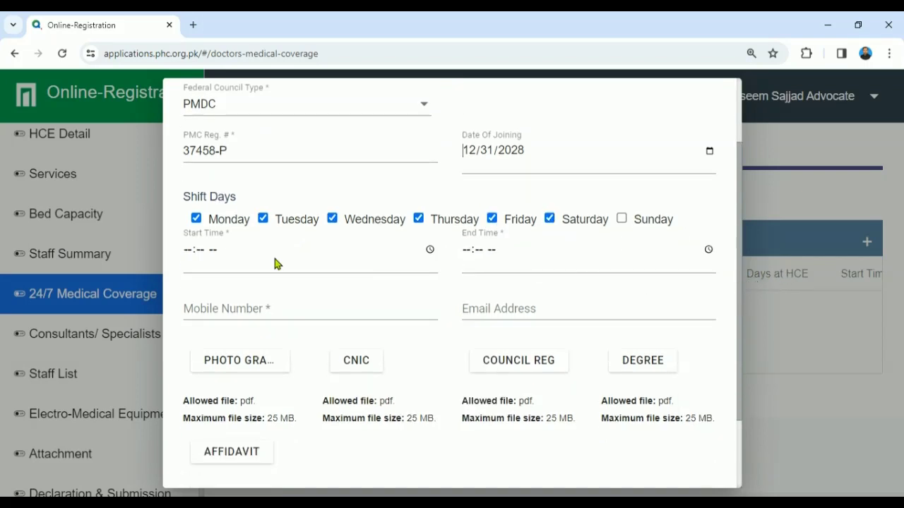
left_click(187, 251)
type("08:-- --")
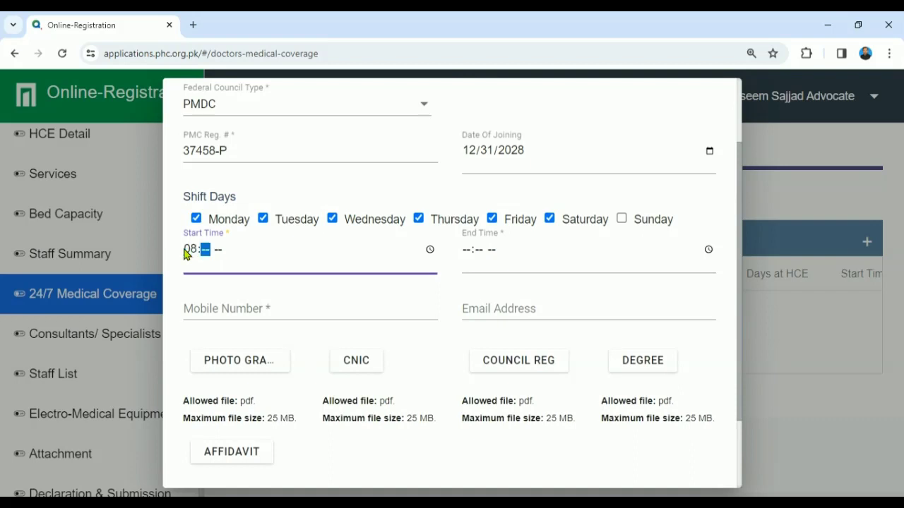
type("00a")
key("Tab")
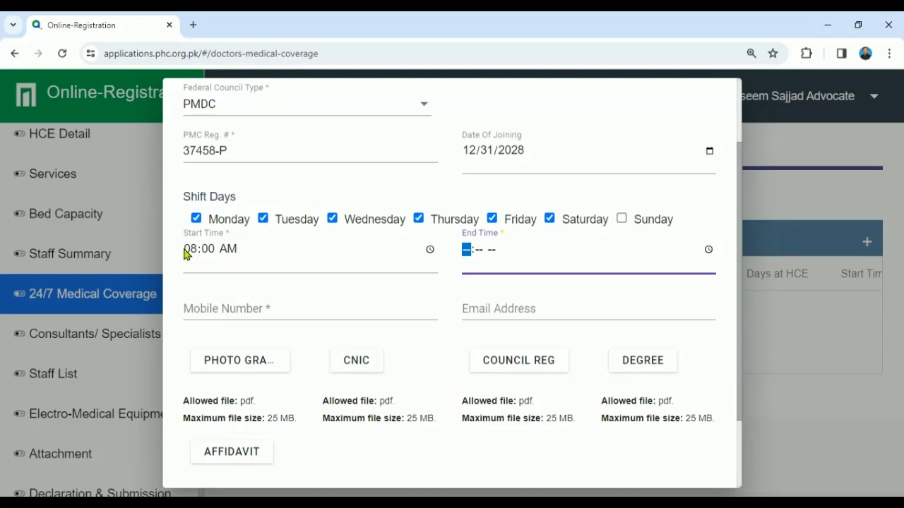
type("0")
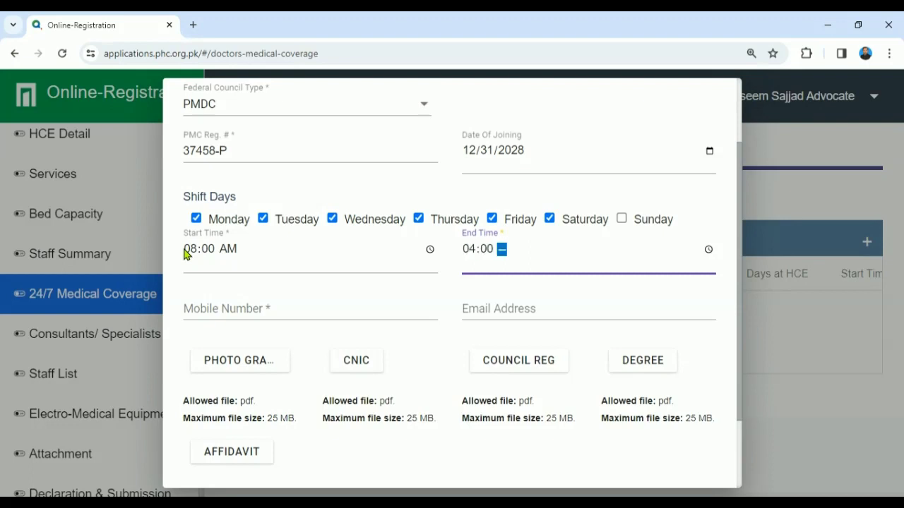
type("400p")
left_click(252, 315)
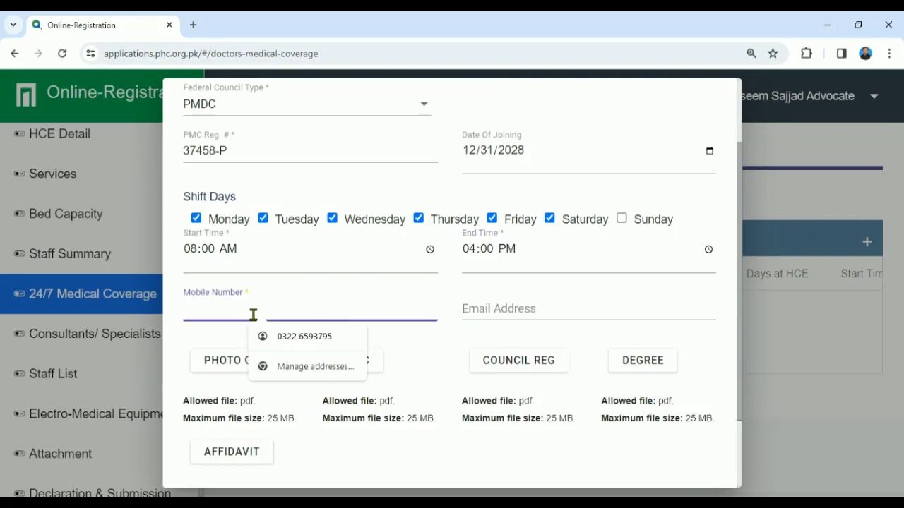
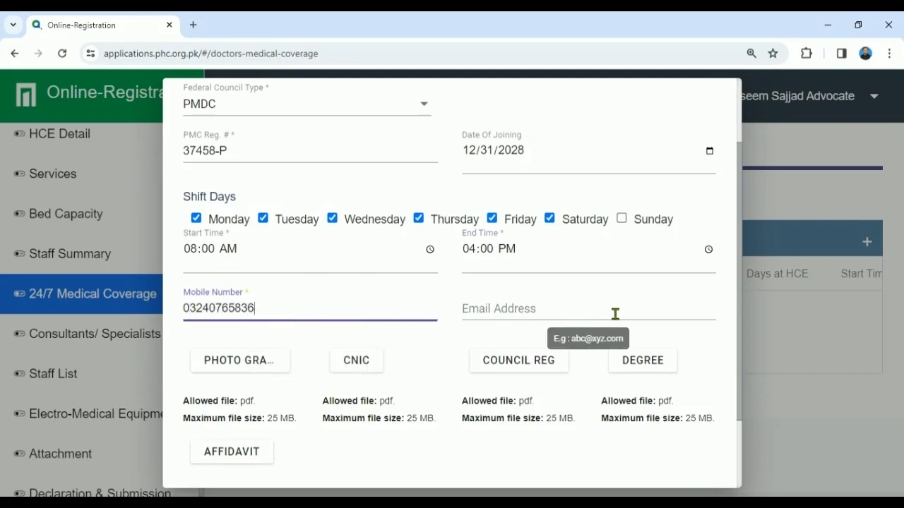
left_click_drag(739, 319, 739, 320)
scroll(739, 320, "down", 2)
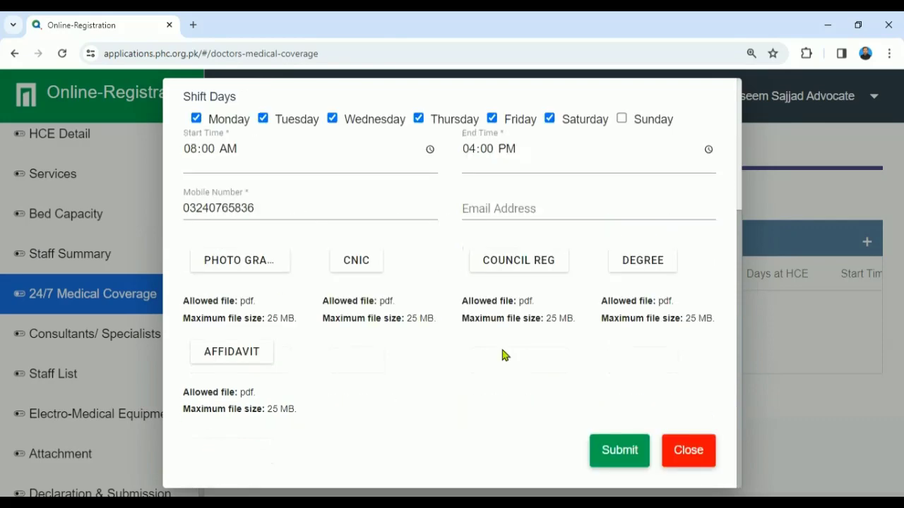
Step: Attach the doctor's photograph PDF from F: > PHC > 1. PHC Registration doctor folder
left_click(257, 267)
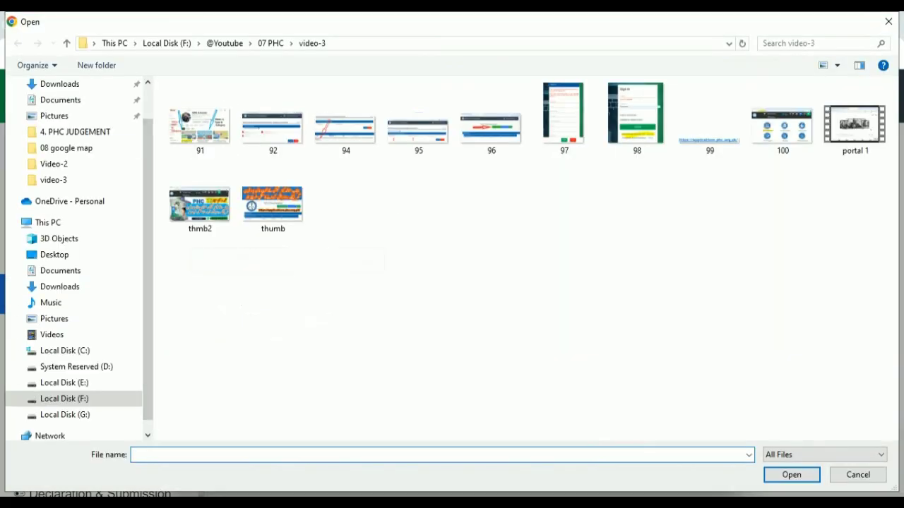
left_click(65, 415)
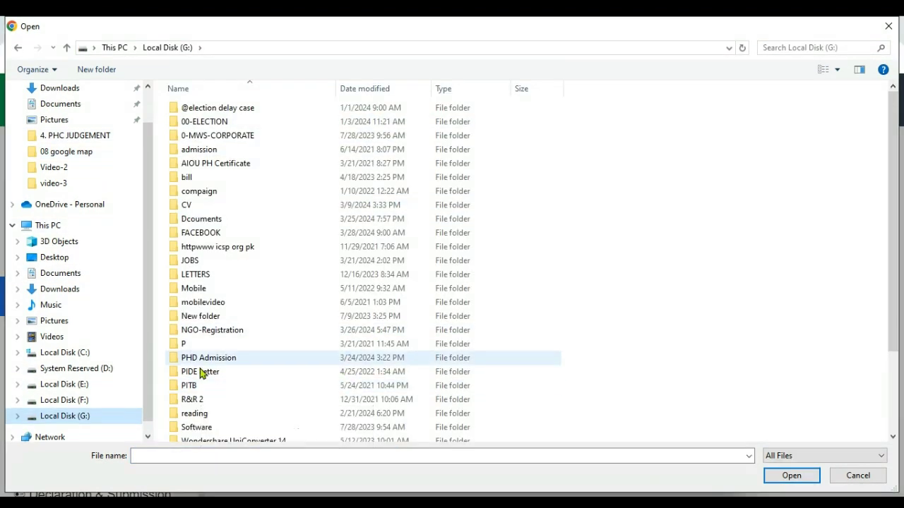
left_click(74, 399)
double_click(205, 358)
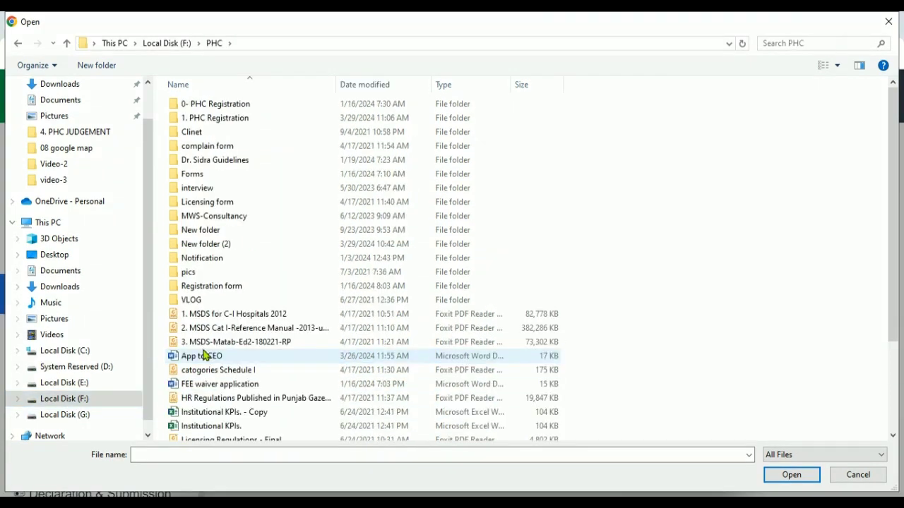
double_click(200, 118)
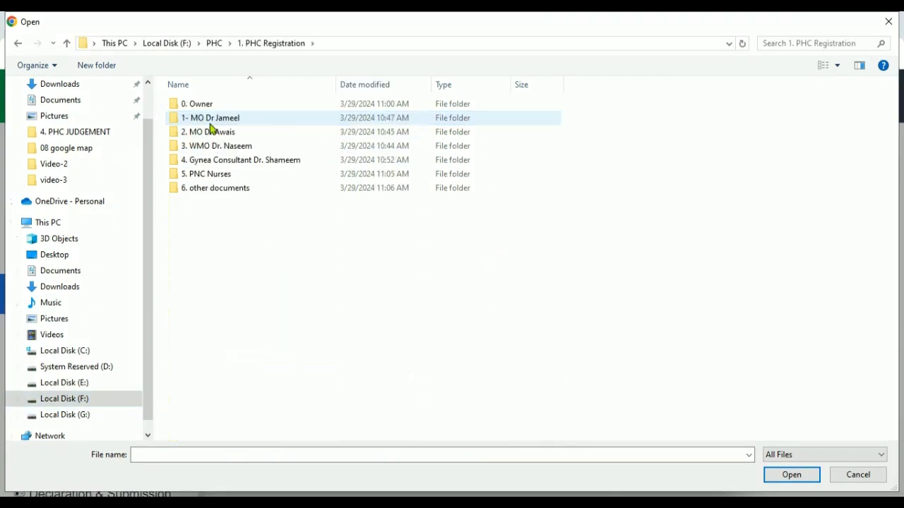
double_click(210, 121)
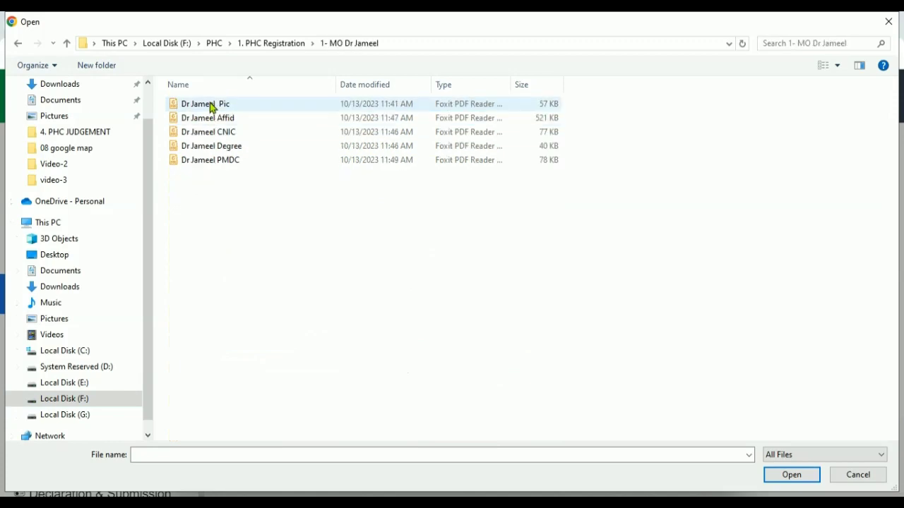
double_click(210, 106)
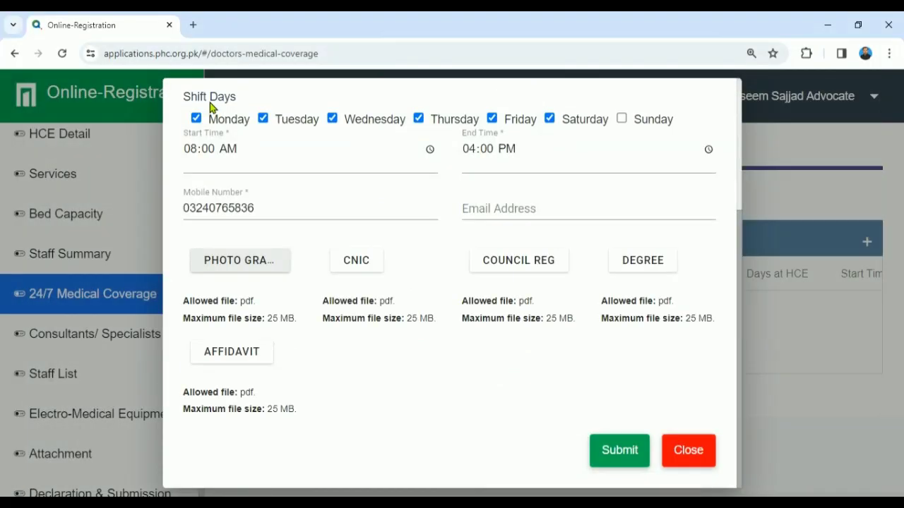
Step: Attach the CNIC, PMDC council registration and degree PDFs
left_click(355, 262)
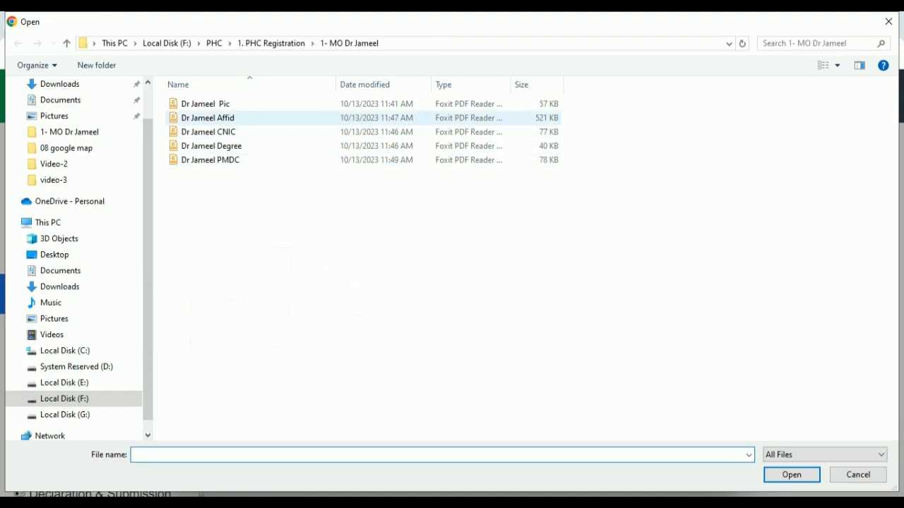
left_click(229, 134)
double_click(231, 135)
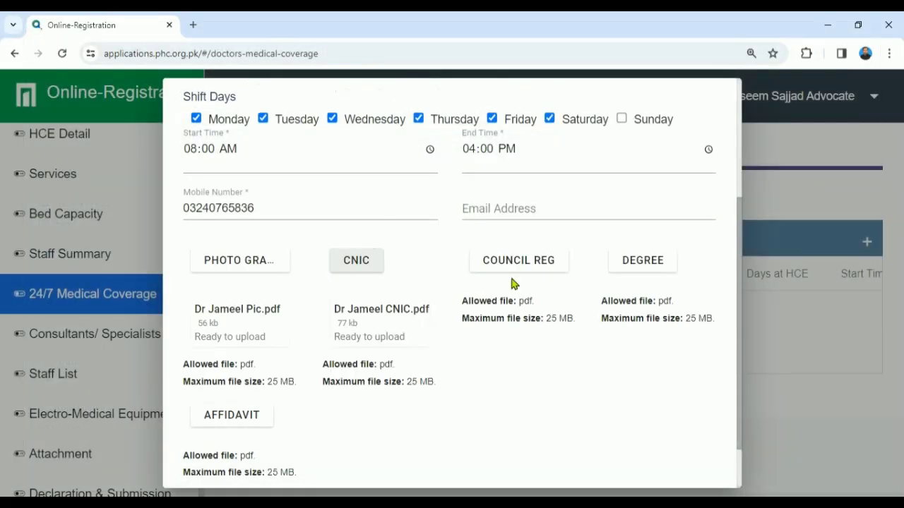
left_click(516, 262)
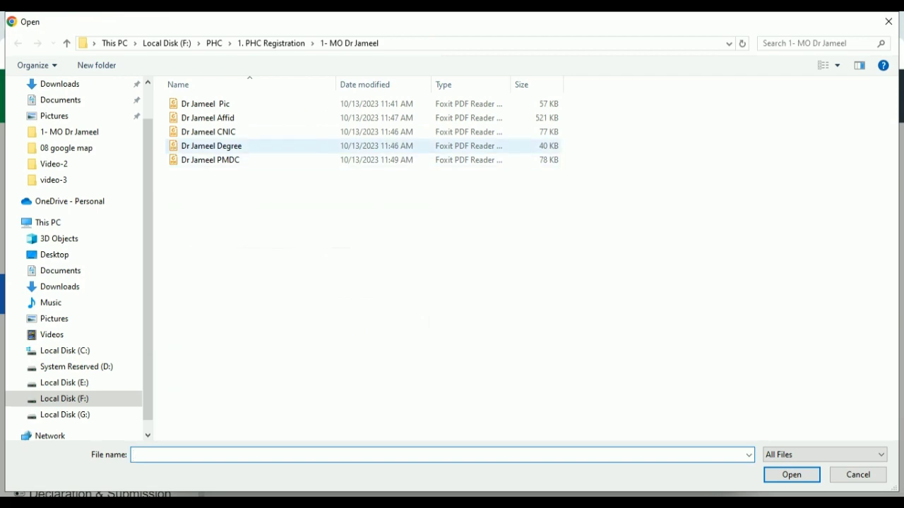
double_click(228, 160)
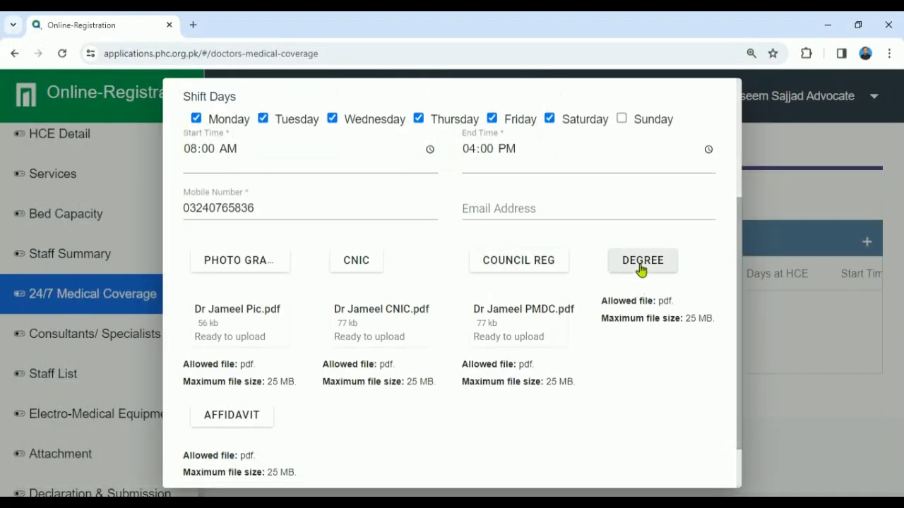
left_click(640, 269)
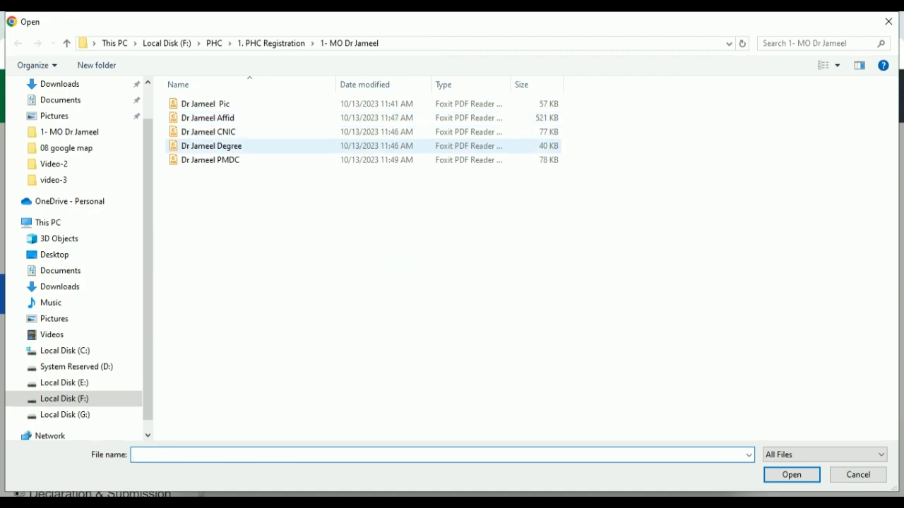
double_click(251, 146)
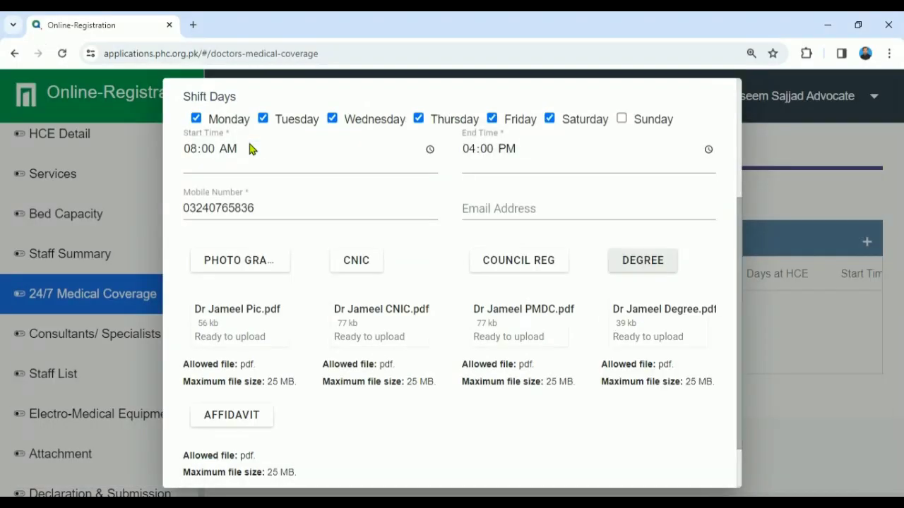
Step: Attach the affidavit PDF and check every upload shows Ready to upload
scroll(739, 262, "down", 2)
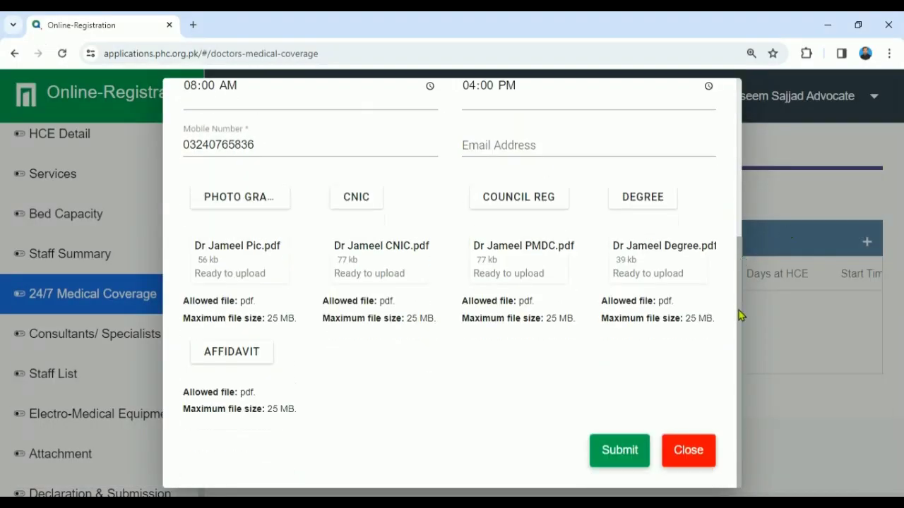
left_click(236, 357)
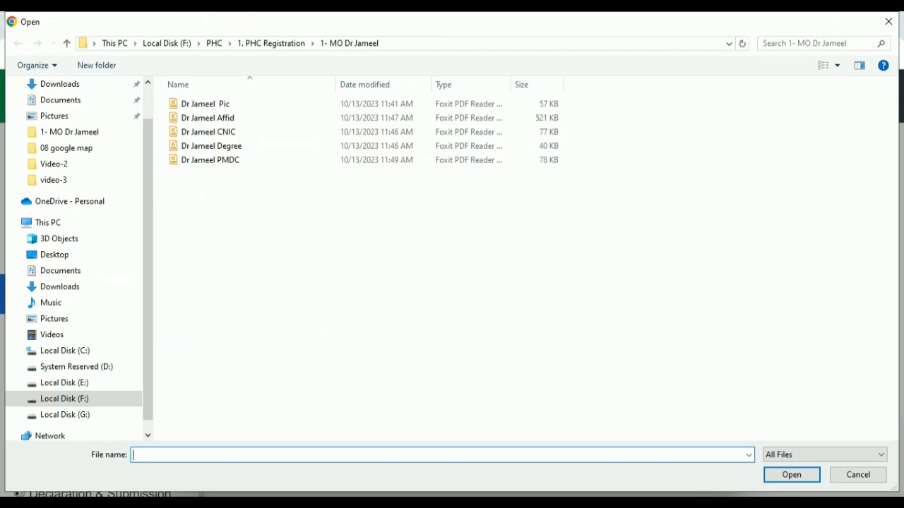
double_click(212, 118)
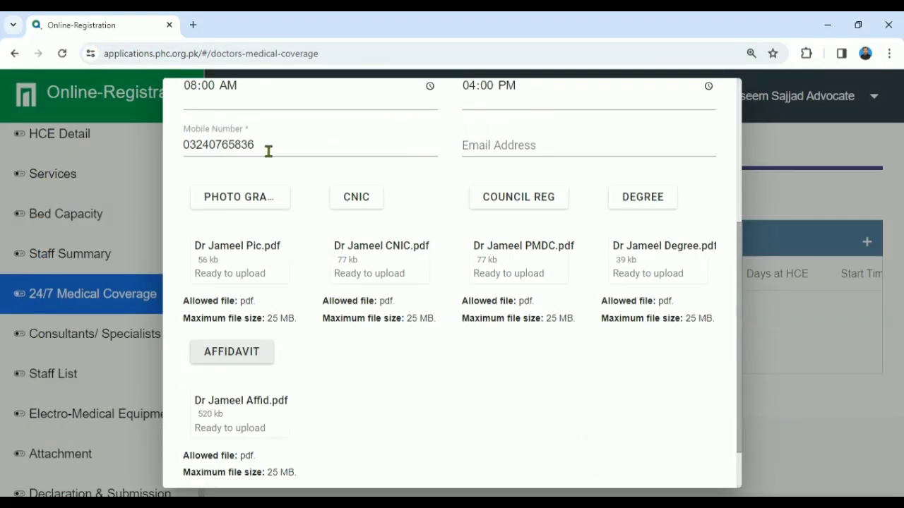
scroll(740, 391, "down", 2)
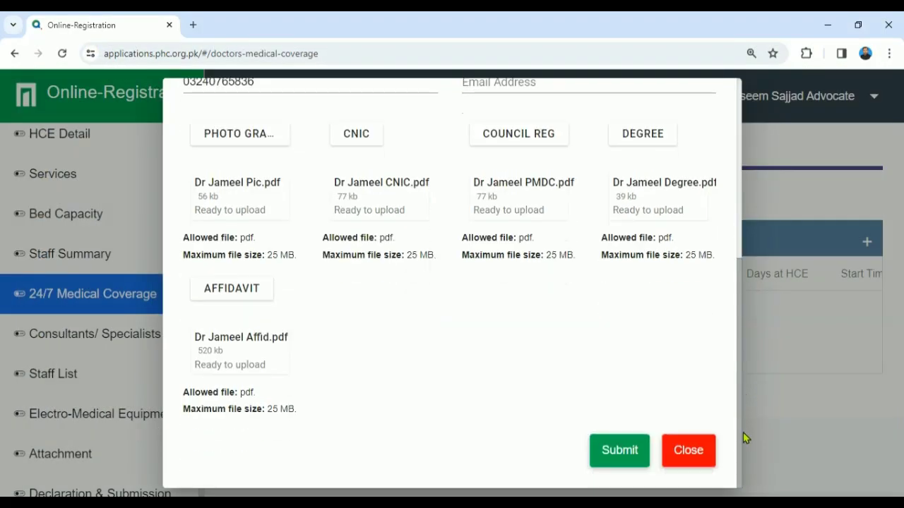
scroll(743, 433, "up", 4)
scroll(726, 303, "up", 2)
scroll(715, 234, "down", 5)
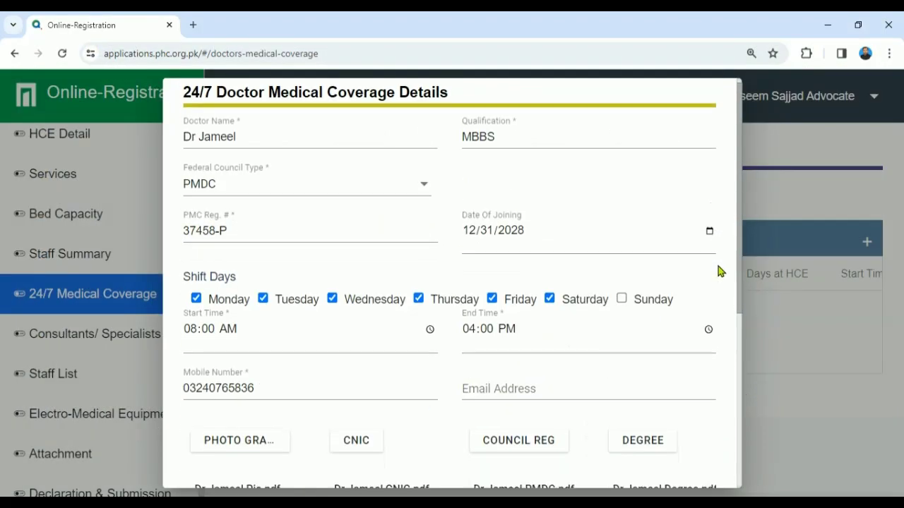
scroll(718, 368, "down", 3)
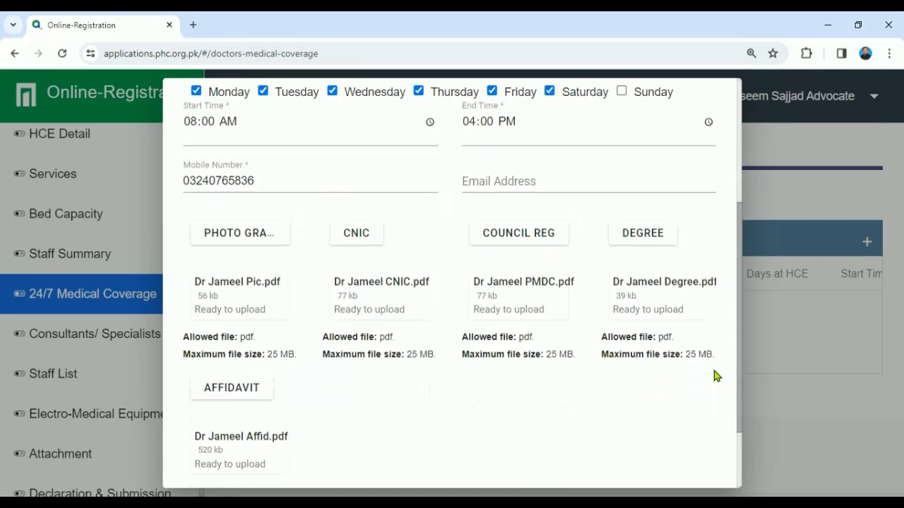
Step: Save the first doctor's record and enter the second doctor's name in a new record
left_click(620, 451)
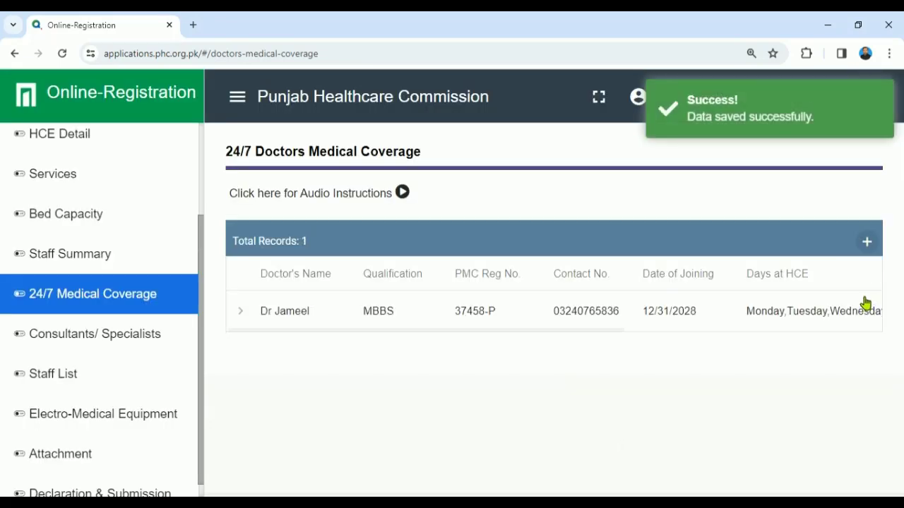
left_click(866, 246)
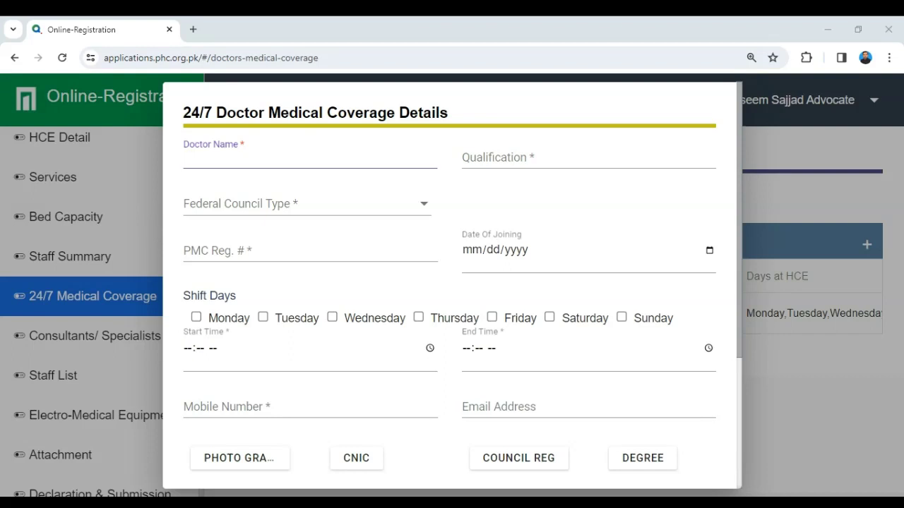
type("Dr Naseem")
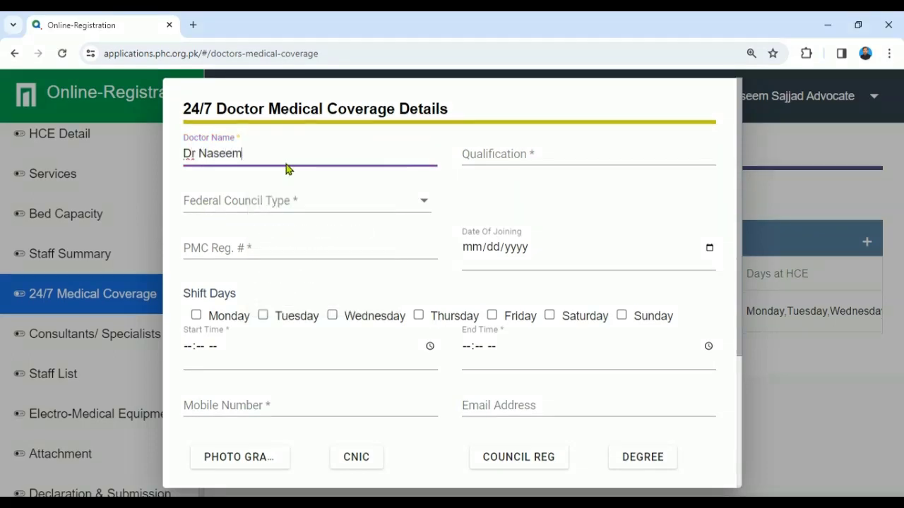
key("Tab")
Step: Set qualification MBBS, council type PMDC, and enter the PMC registration number
type("M")
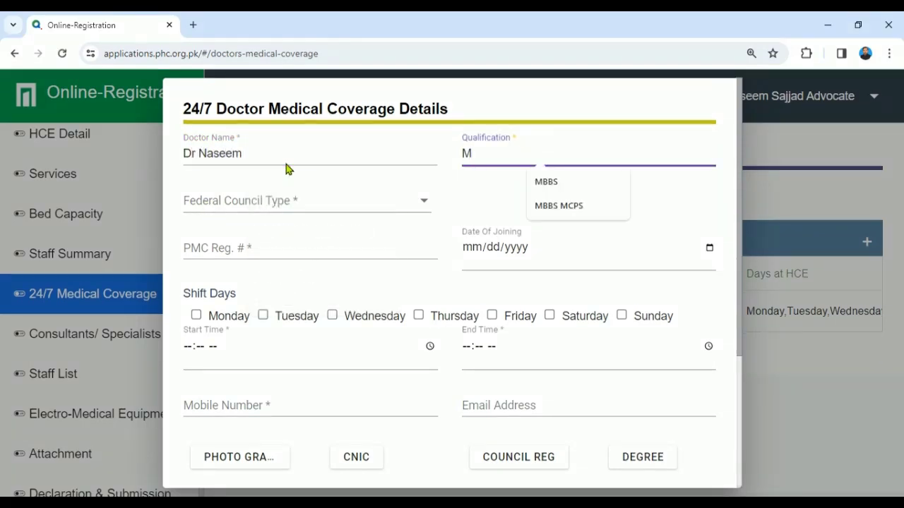
key("Down")
key("Tab")
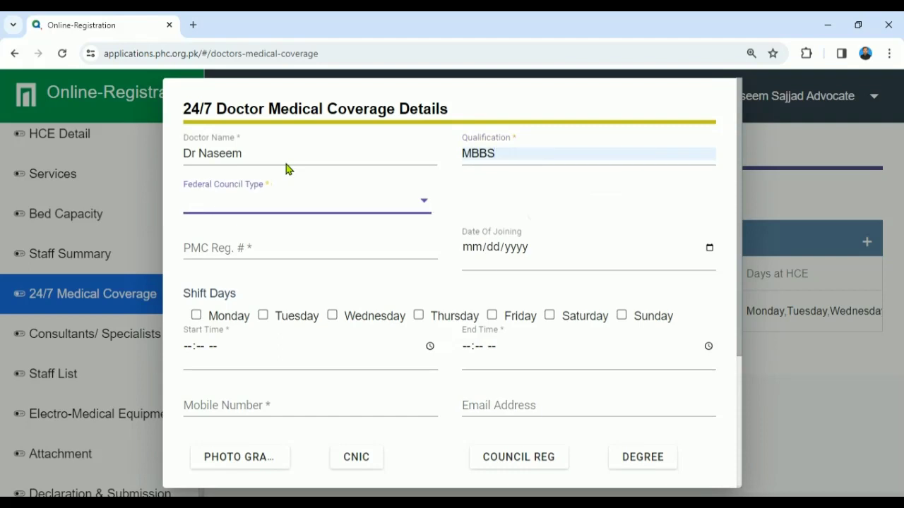
key("Down")
left_click(262, 247)
type("45")
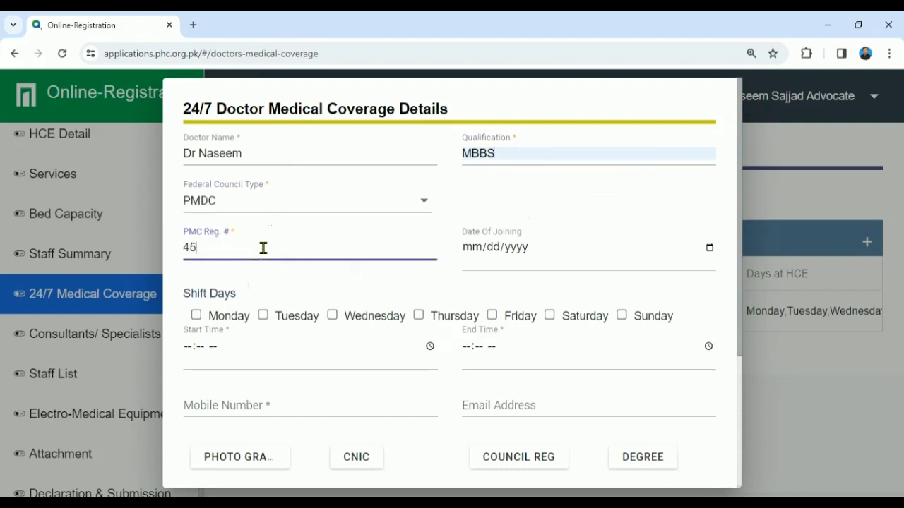
type("334-")
type("P")
Step: Set joining date 12/31/2028 and tick Monday through Saturday as shift days
left_click(710, 248)
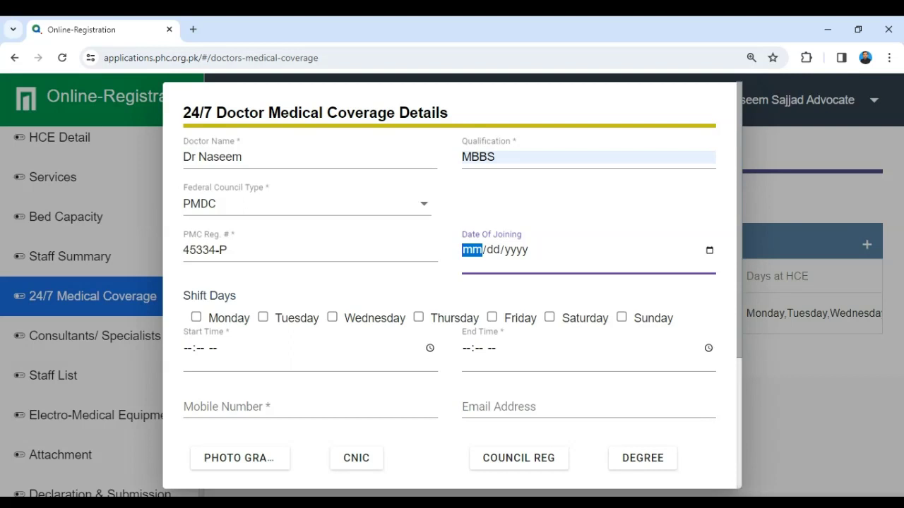
left_click(590, 381)
left_click(736, 454)
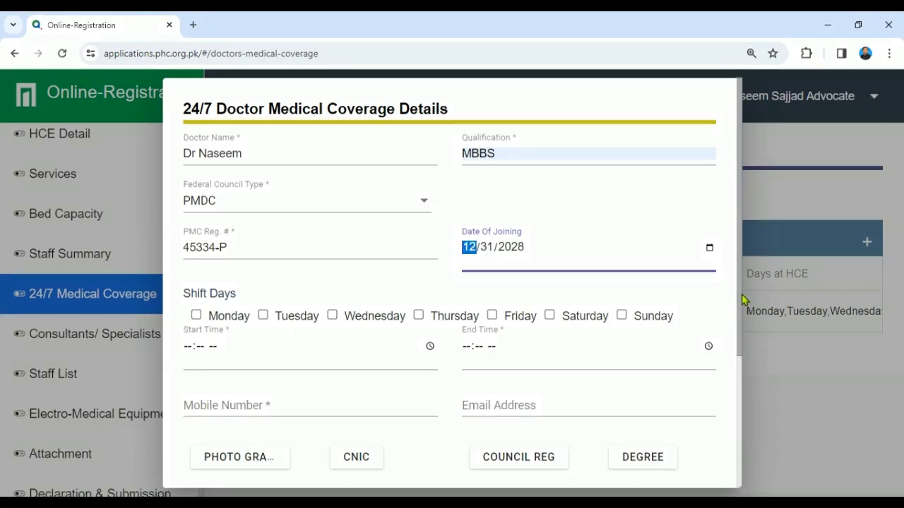
scroll(739, 300, "down", 2)
left_click(197, 182)
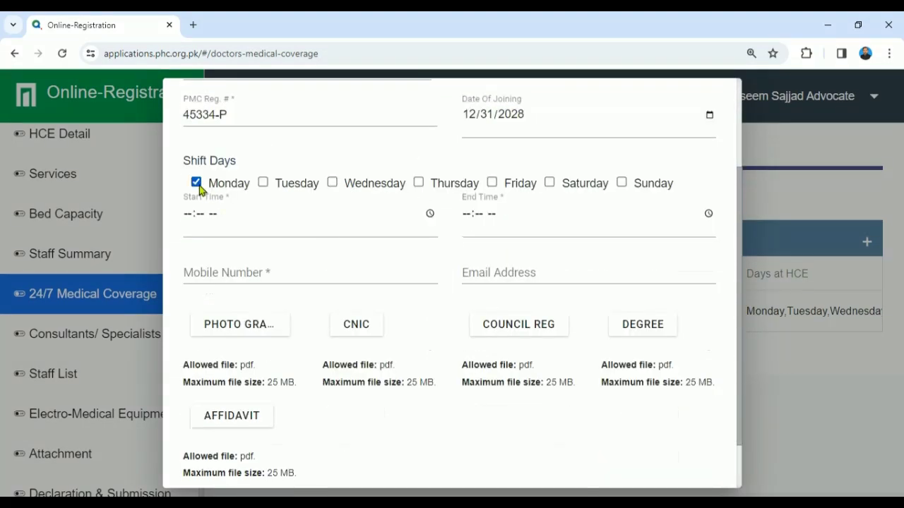
left_click(263, 183)
left_click(332, 183)
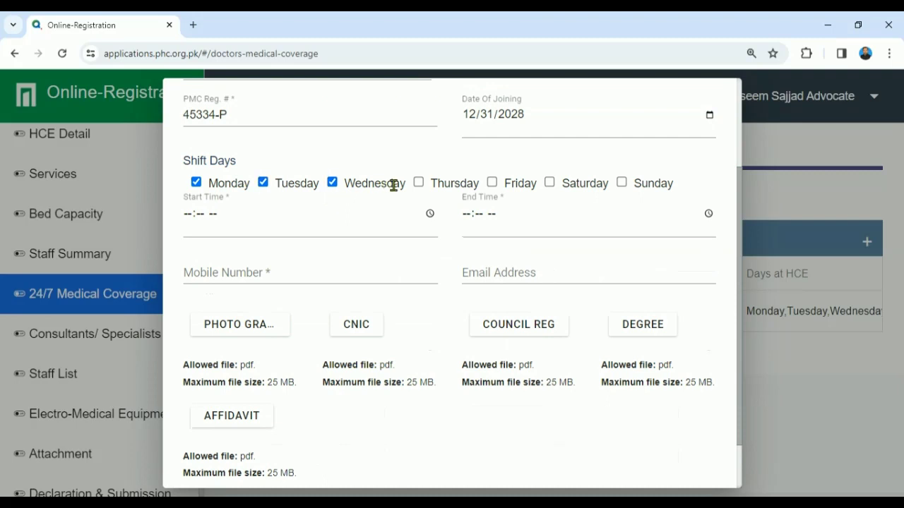
left_click(419, 183)
left_click(492, 183)
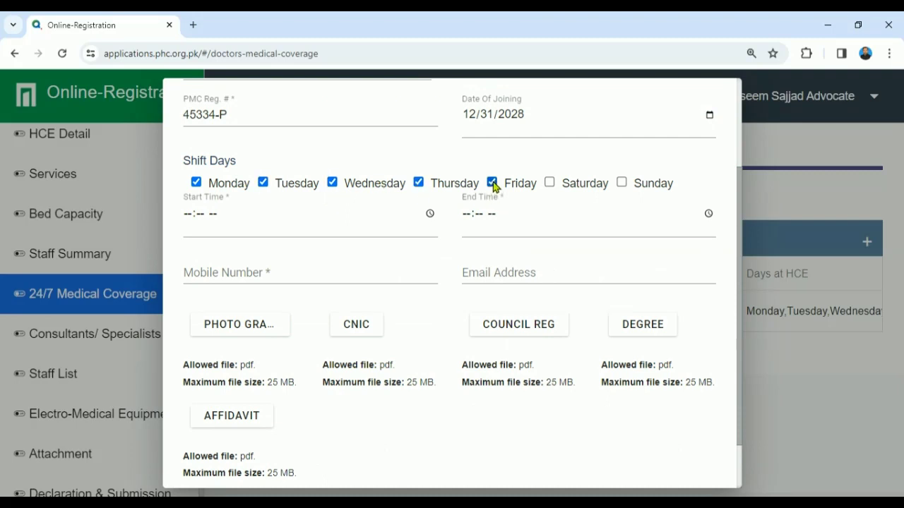
left_click(549, 183)
Step: Set the shift to 04:00 PM–12:00 PM and enter the doctor's mobile number
left_click(190, 224)
type("04:-- --")
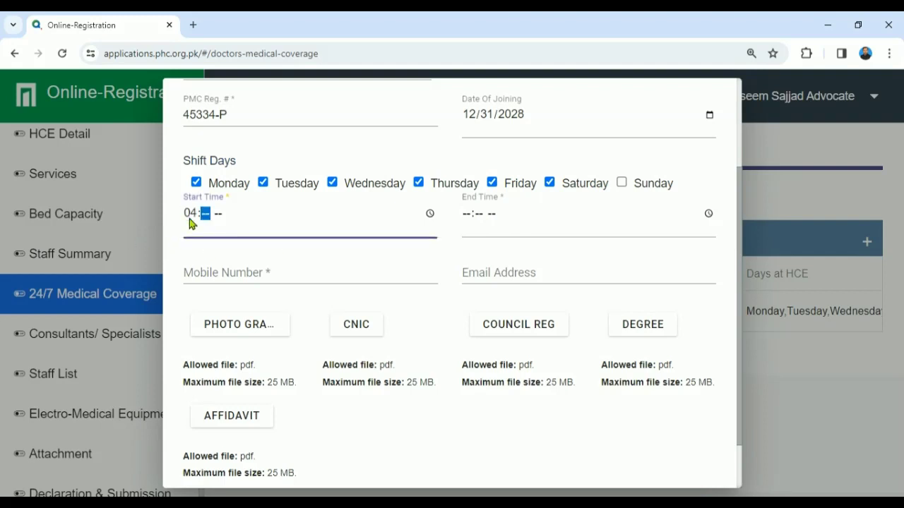
type("00p")
left_click(465, 222)
type("12:-- --")
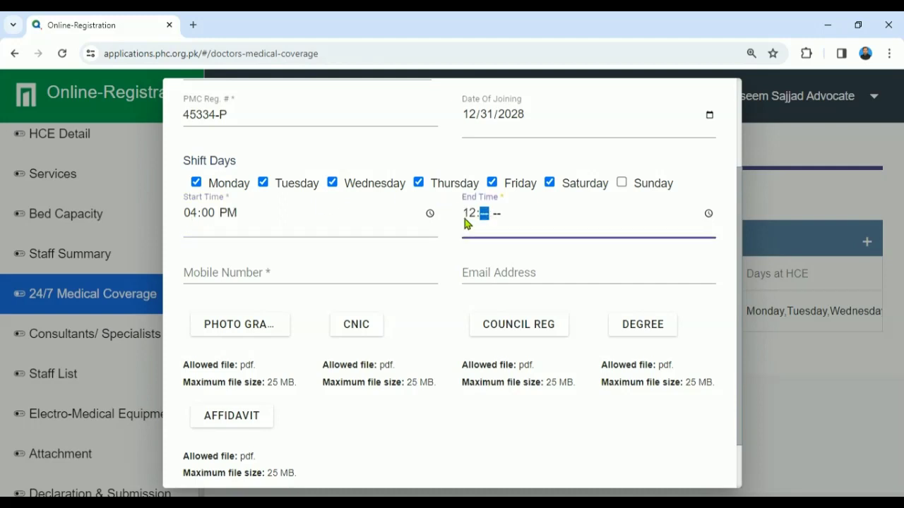
type("00p")
left_click(301, 271)
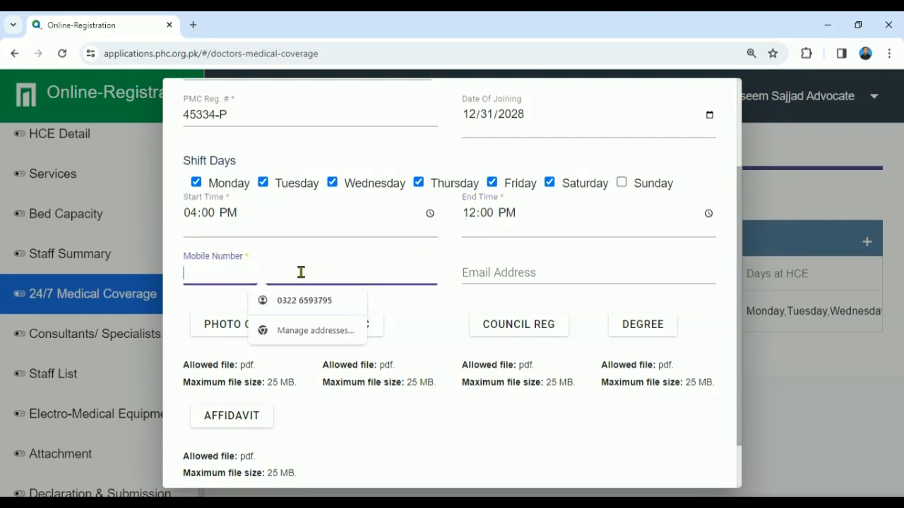
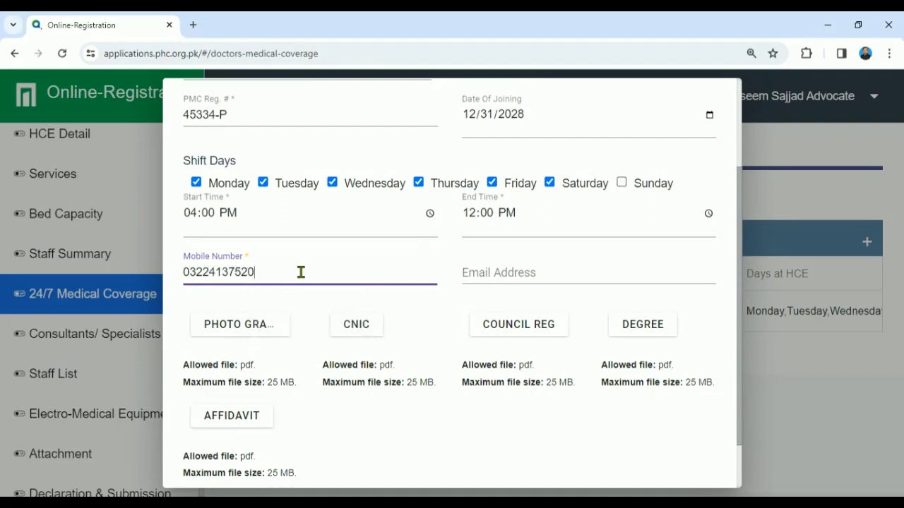
left_click_drag(739, 311, 733, 367)
Step: Attach the passport-size photo and CNIC PDFs from the second doctor's folder
left_click(228, 264)
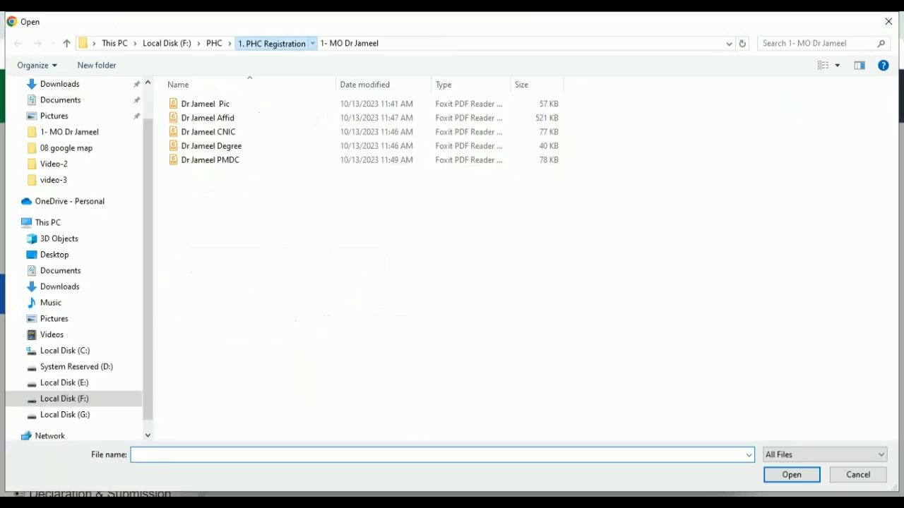
left_click(261, 43)
left_click(222, 147)
double_click(222, 147)
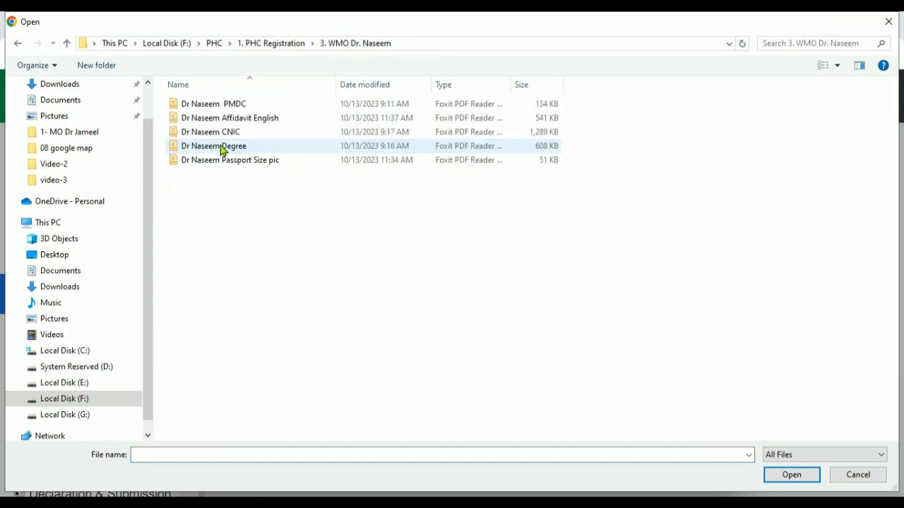
double_click(244, 163)
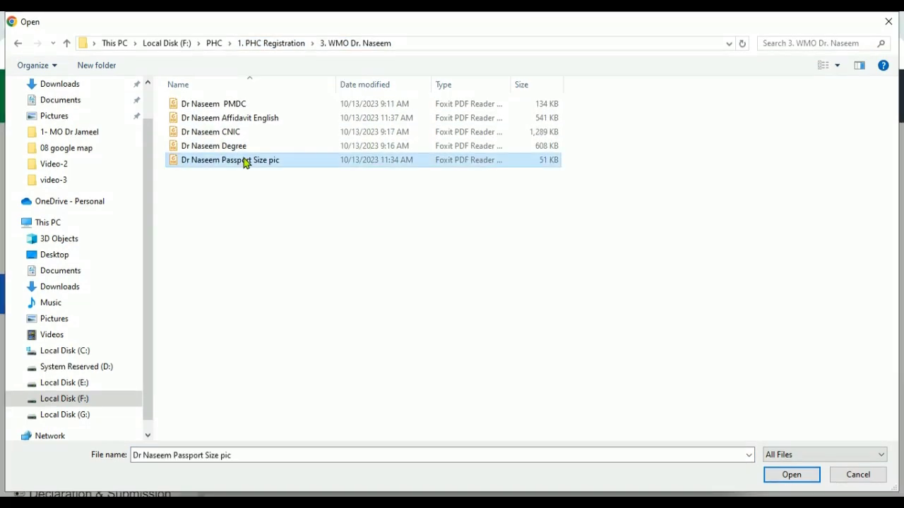
left_click(357, 263)
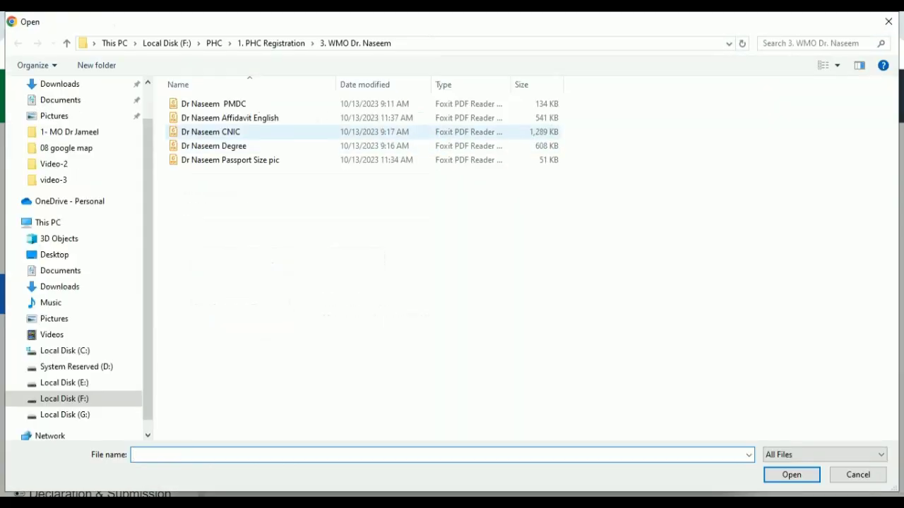
double_click(239, 136)
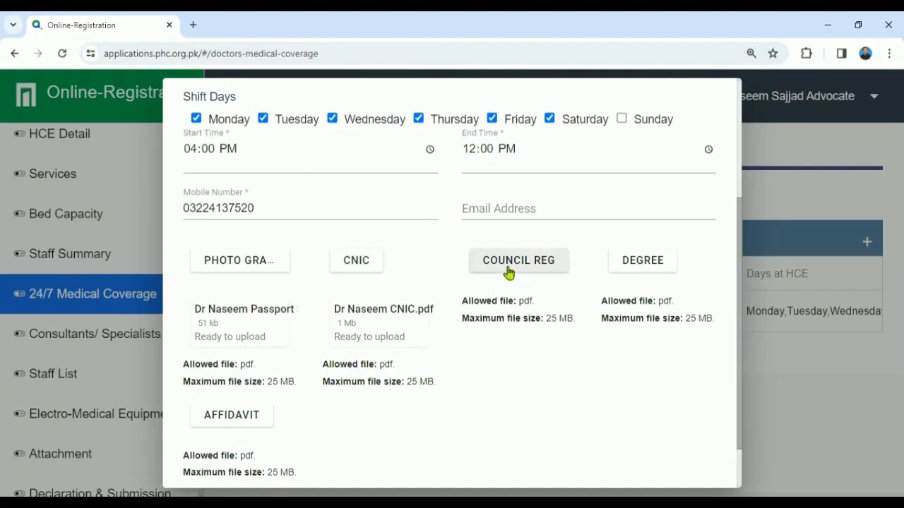
Step: Attach the PMDC registration, degree and English affidavit PDFs
left_click(511, 273)
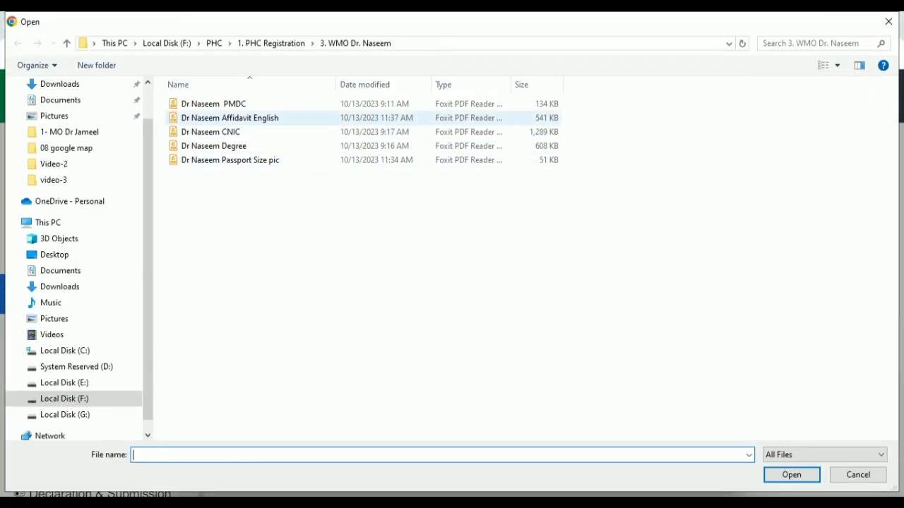
double_click(229, 106)
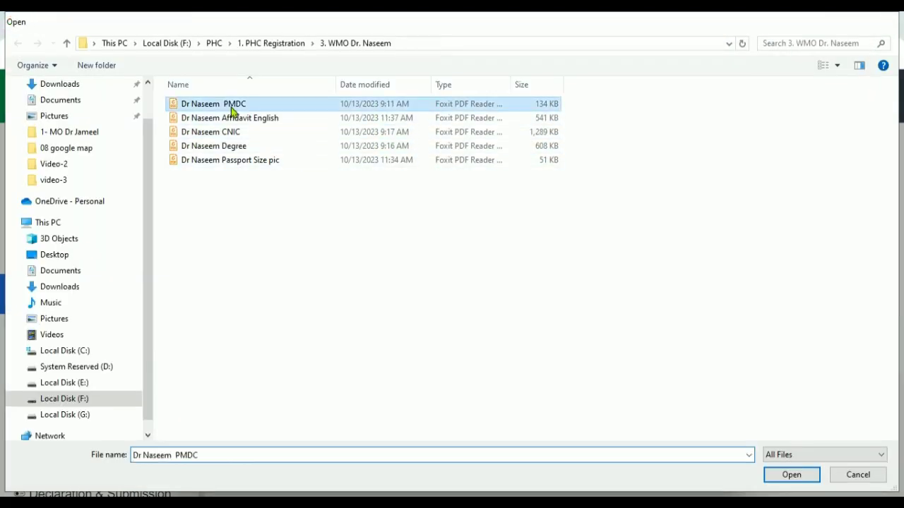
left_click(643, 263)
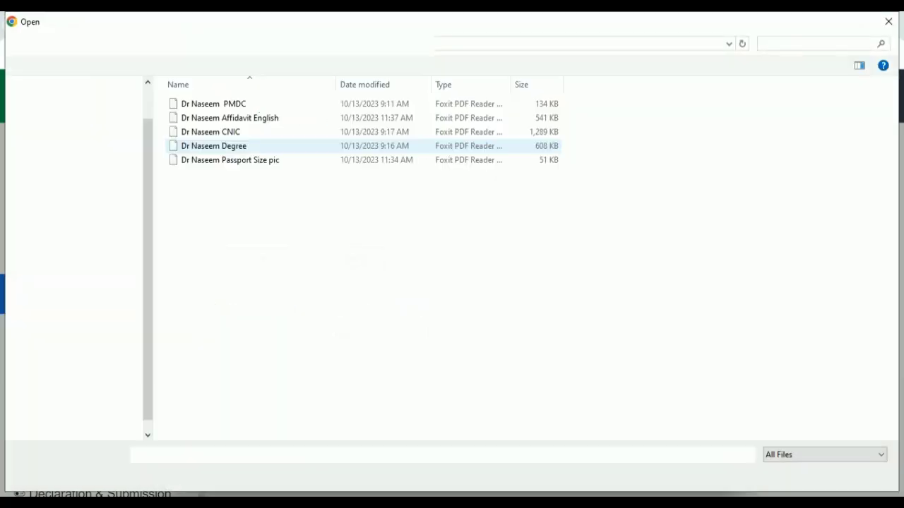
double_click(243, 146)
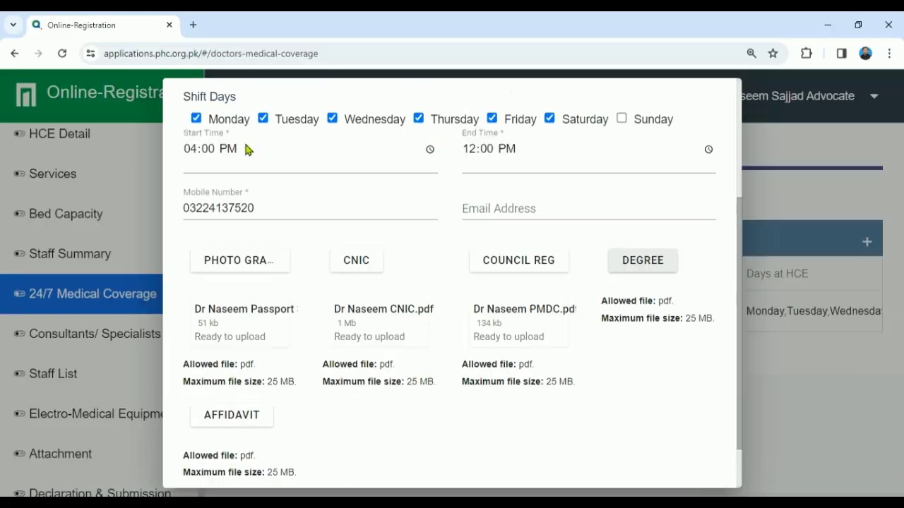
left_click(247, 424)
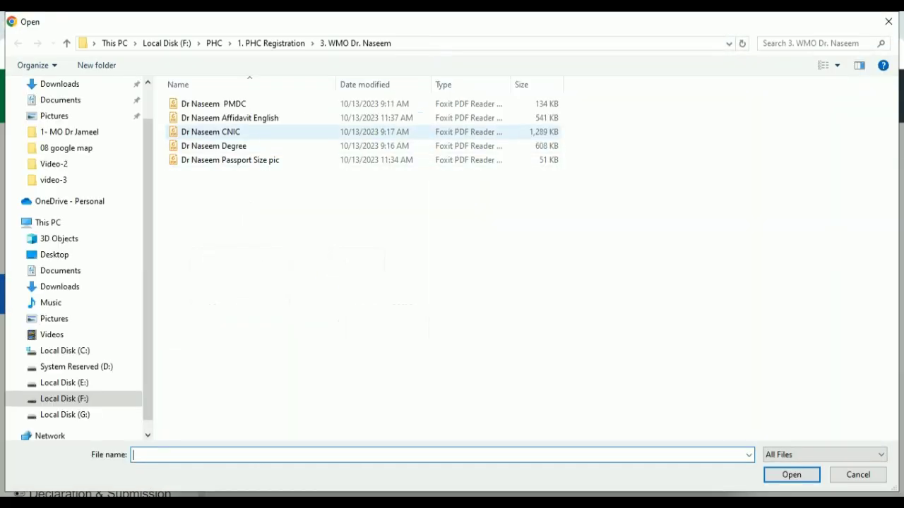
left_click(246, 121)
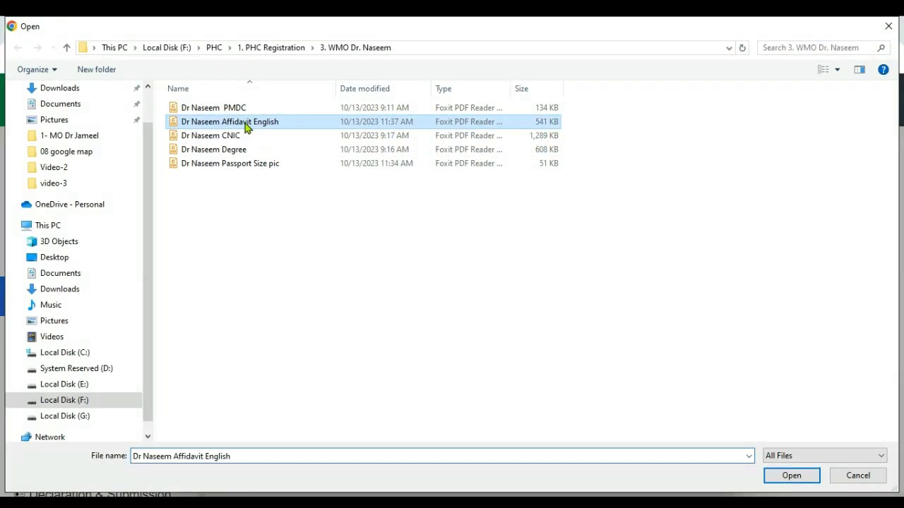
double_click(245, 123)
left_click_drag(740, 347, 704, 439)
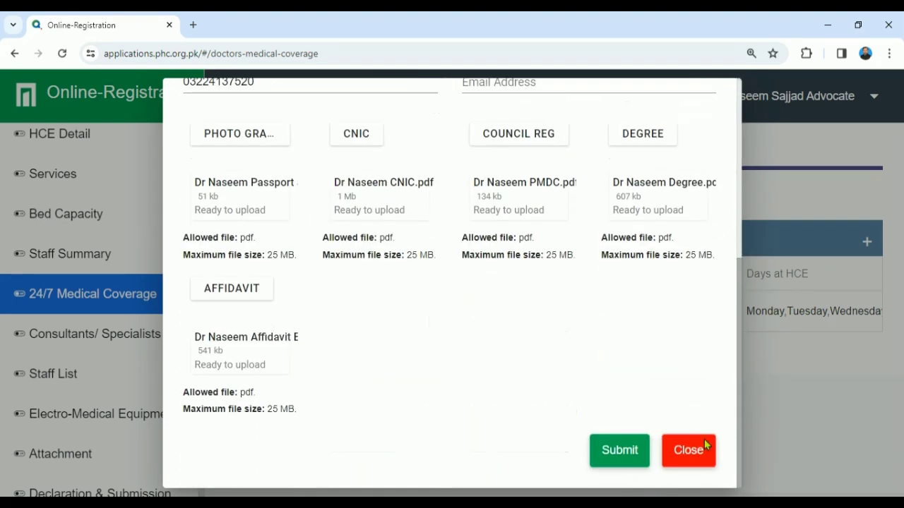
Step: Submit the second doctor's record and start a blank third-doctor entry
left_click(627, 450)
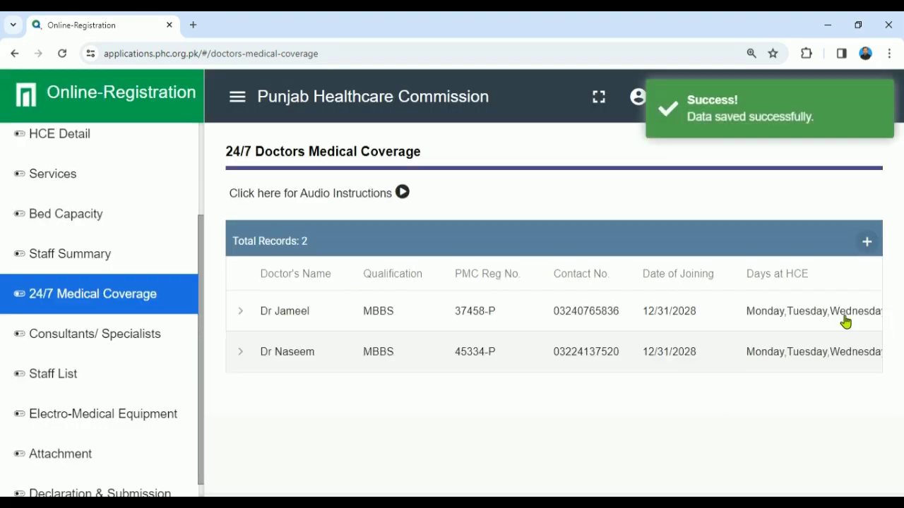
left_click(867, 241)
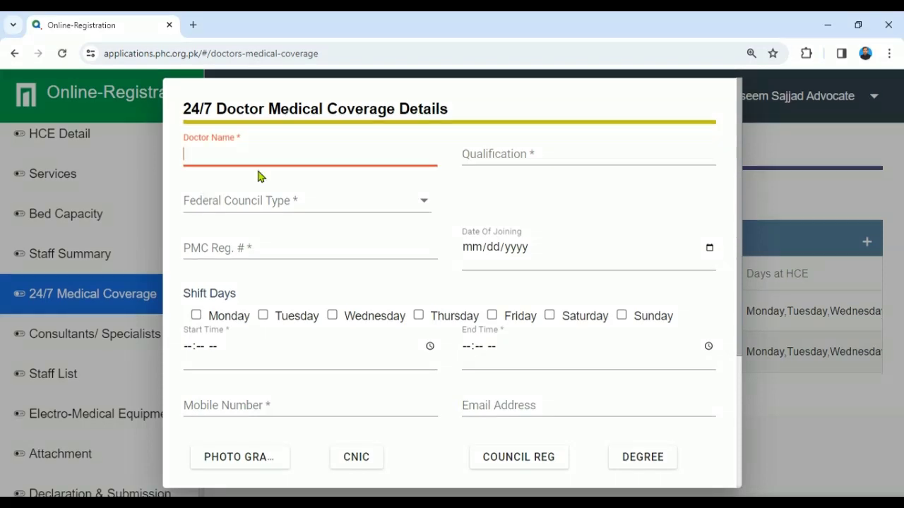
Step: Enter the third doctor's name, MBBS, PMDC, PMC registration number and joining date 03/31/2024
key("Tab")
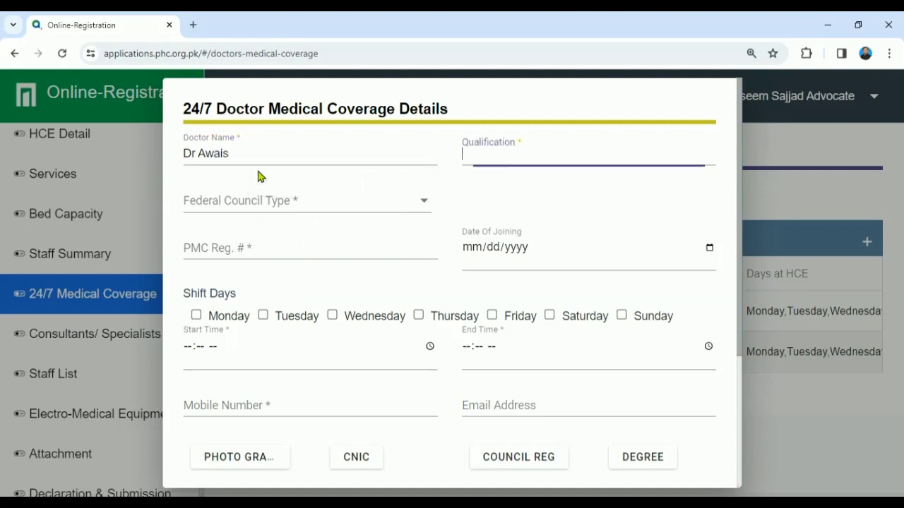
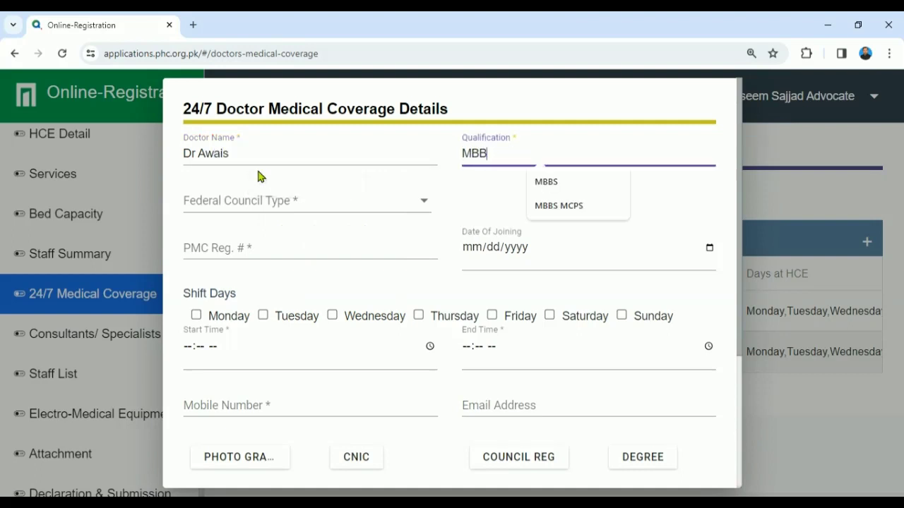
key("Tab")
key("Down")
key("Tab")
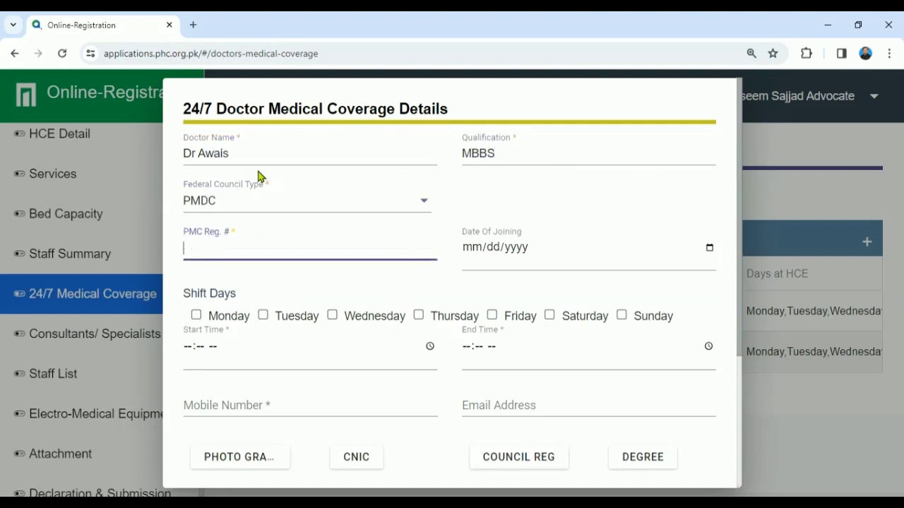
key("Tab")
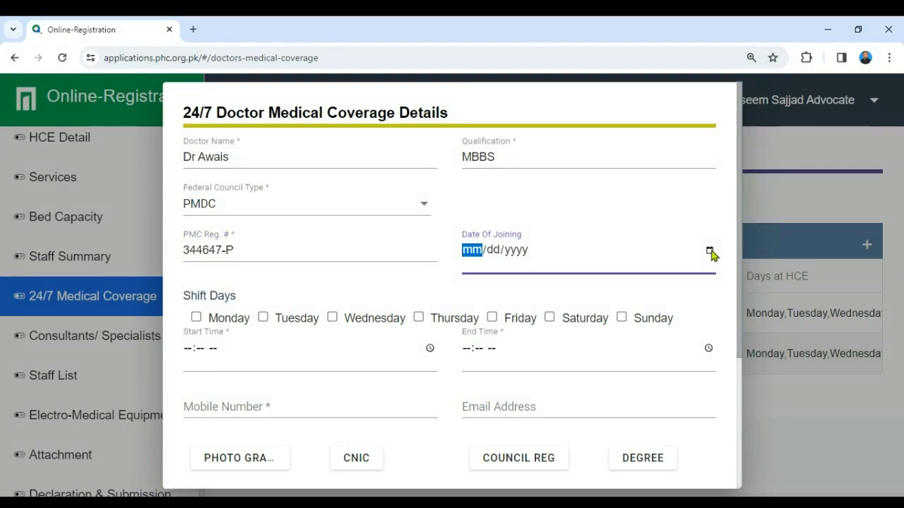
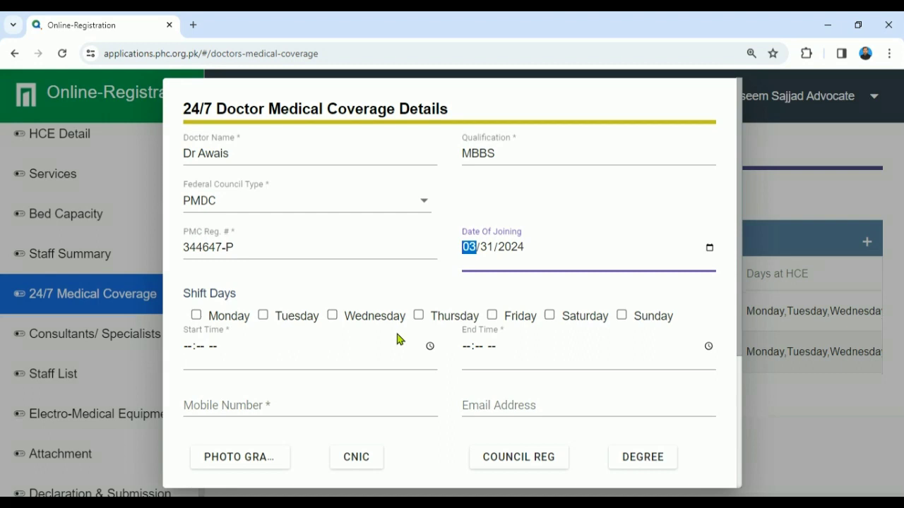
Step: Tick all seven days, Monday through Sunday, as shift days
left_click(196, 317)
left_click(262, 315)
left_click(332, 315)
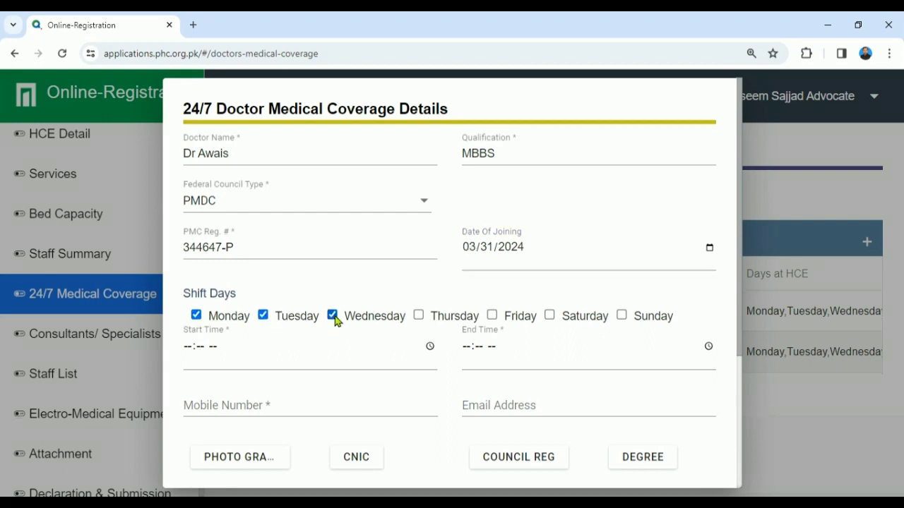
left_click(418, 315)
left_click(492, 315)
left_click(549, 316)
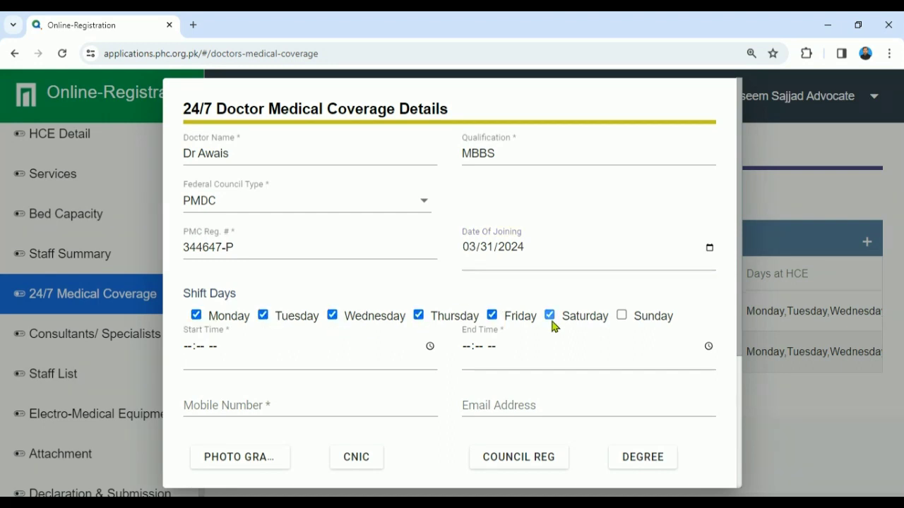
left_click(622, 315)
scroll(742, 336, "down", 2)
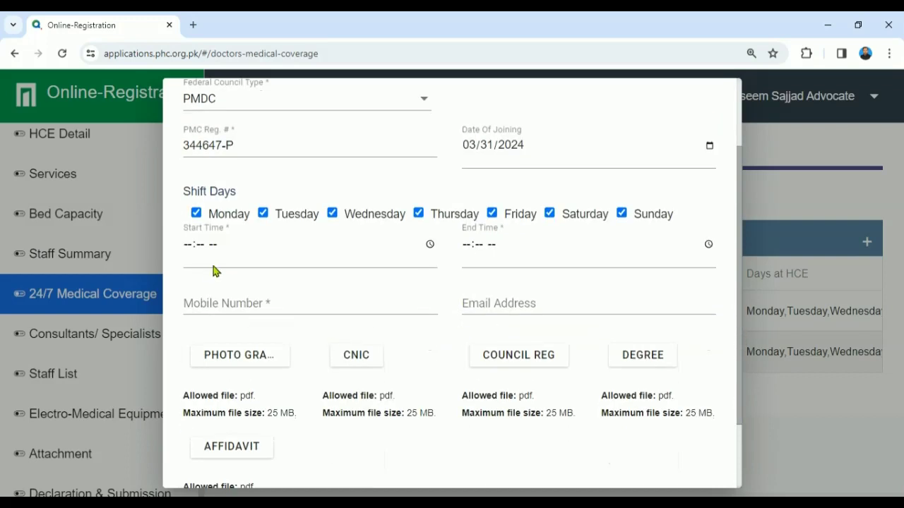
Step: Set the shift to 12:00 PM–08:00 PM, enter the mobile number, and open the photograph picker
left_click(191, 246)
type("120")
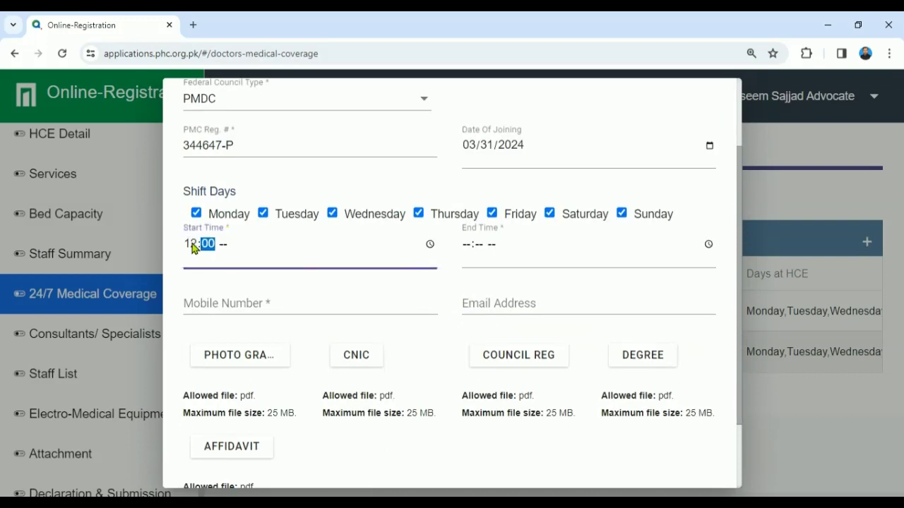
type("0p")
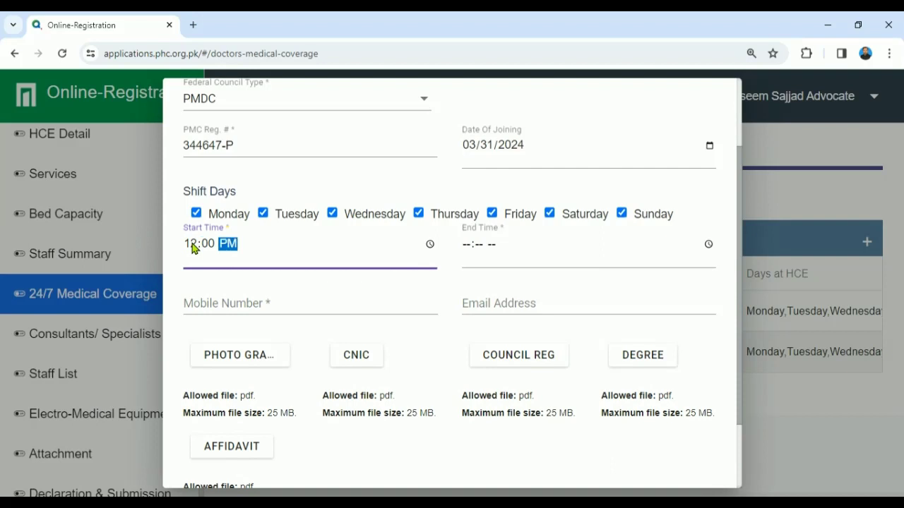
key("Tab")
type("0")
type("800p")
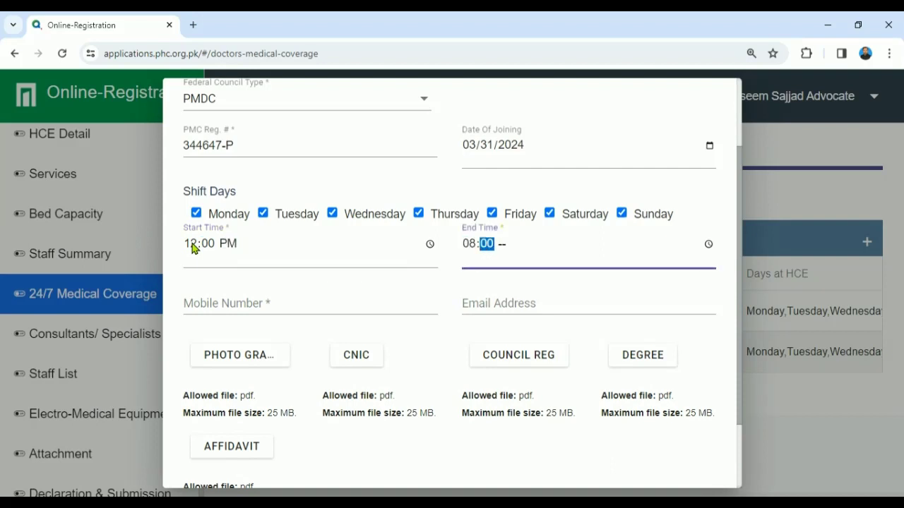
left_click(202, 306)
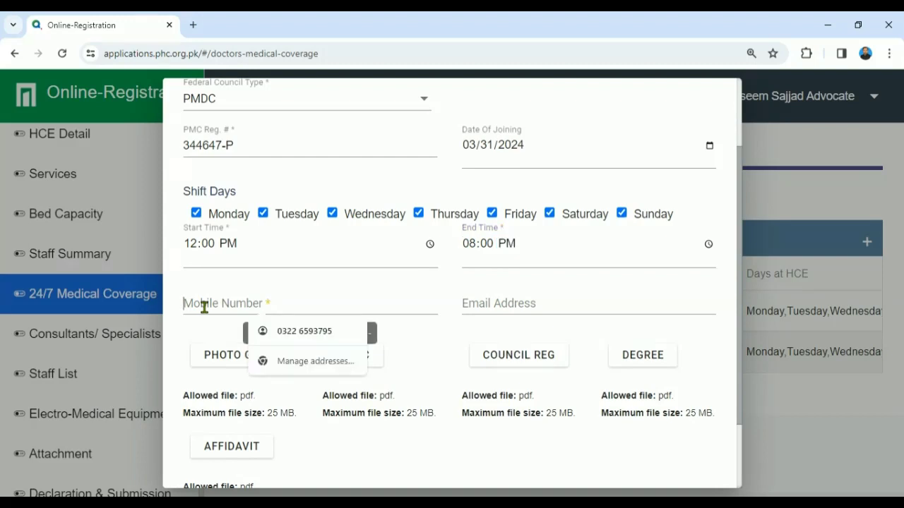
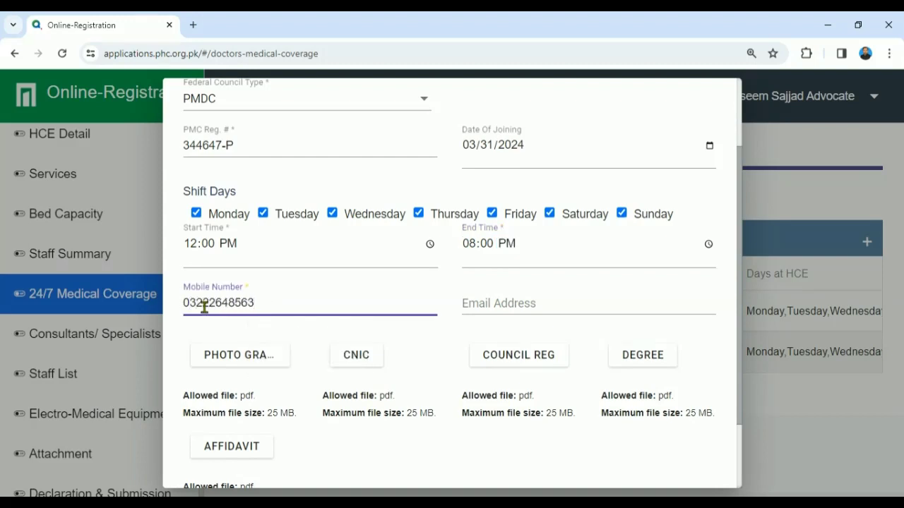
left_click(228, 364)
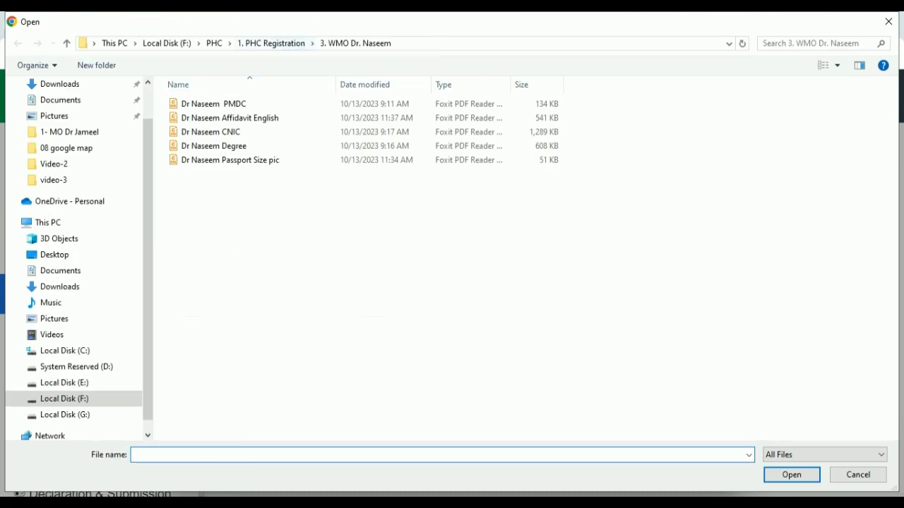
Step: Attach the third doctor's photo, CNIC and PMDC registration PDFs from their folder
left_click(274, 43)
double_click(204, 132)
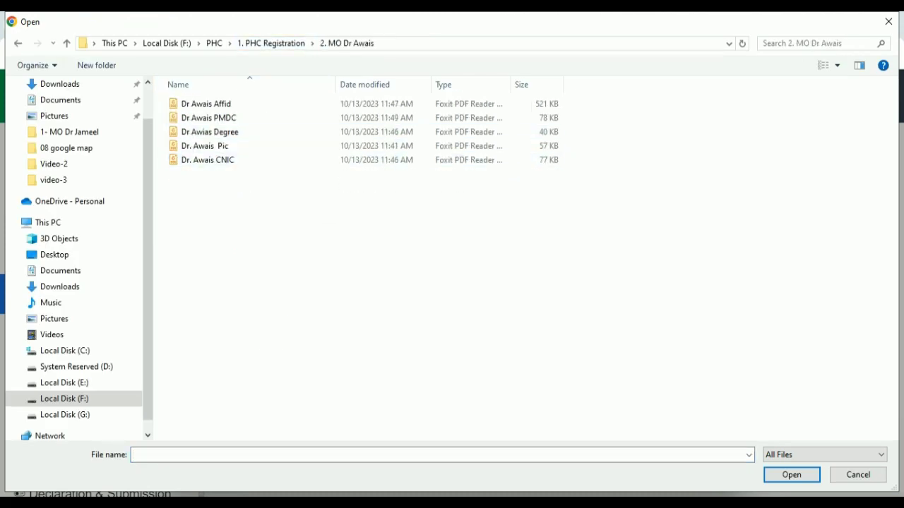
double_click(205, 146)
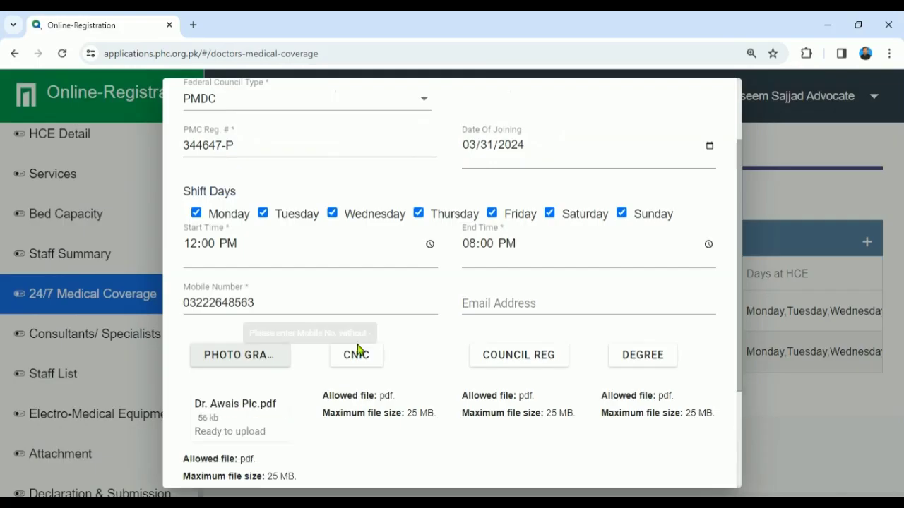
left_click(356, 353)
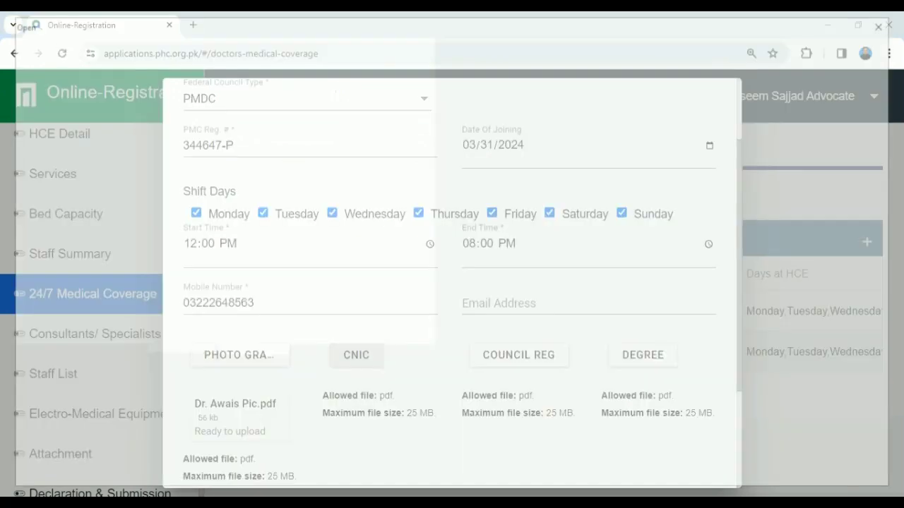
double_click(242, 161)
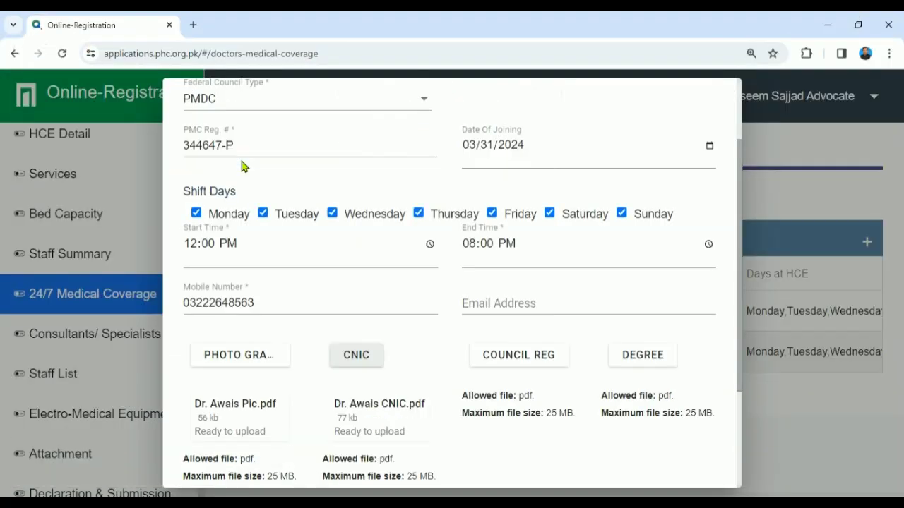
left_click(530, 363)
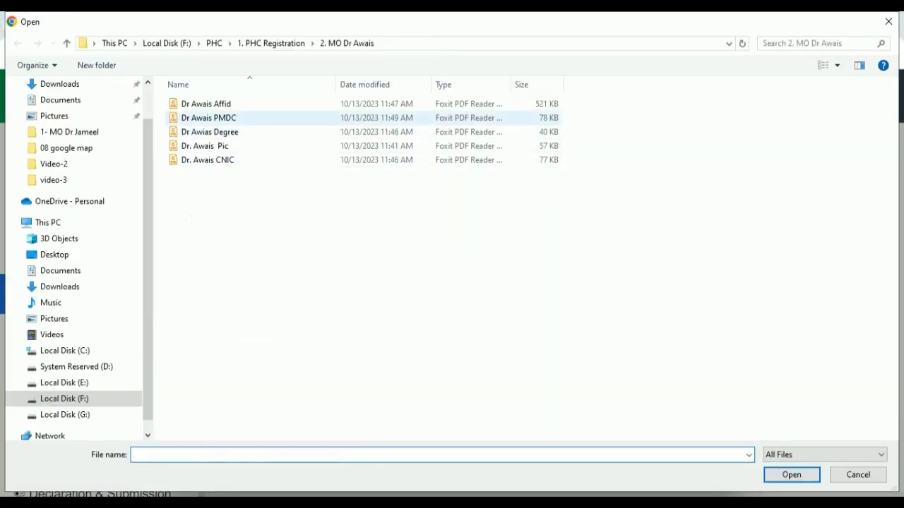
double_click(209, 118)
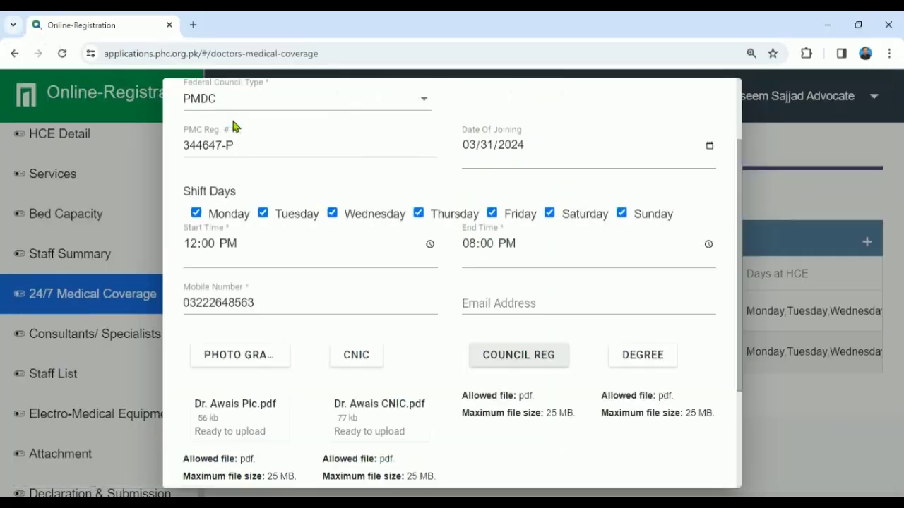
Step: Attach the degree and affidavit PDFs, then submit the third doctor's record
left_click(644, 357)
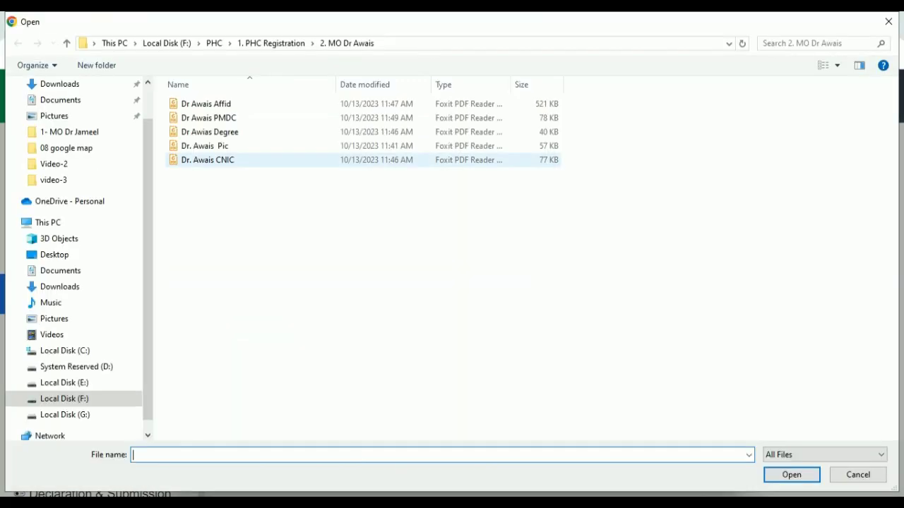
double_click(225, 133)
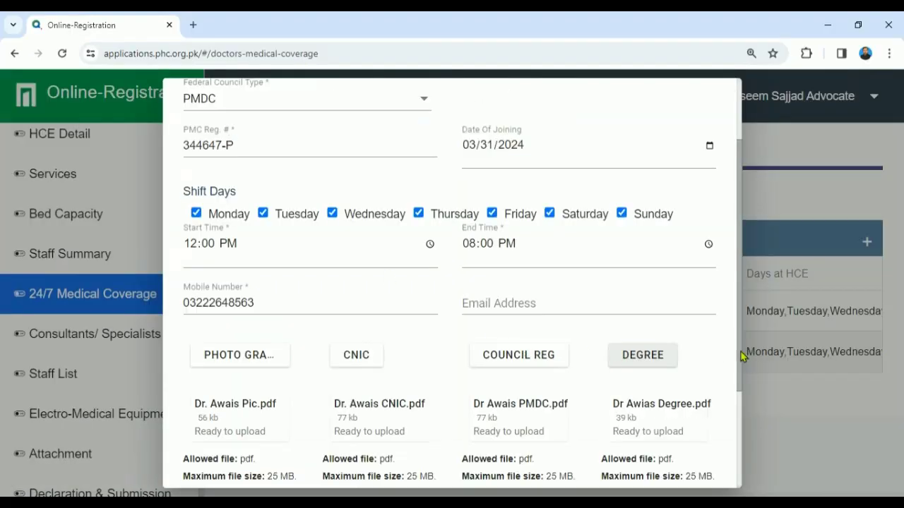
scroll(738, 367, "down", 3)
left_click(210, 346)
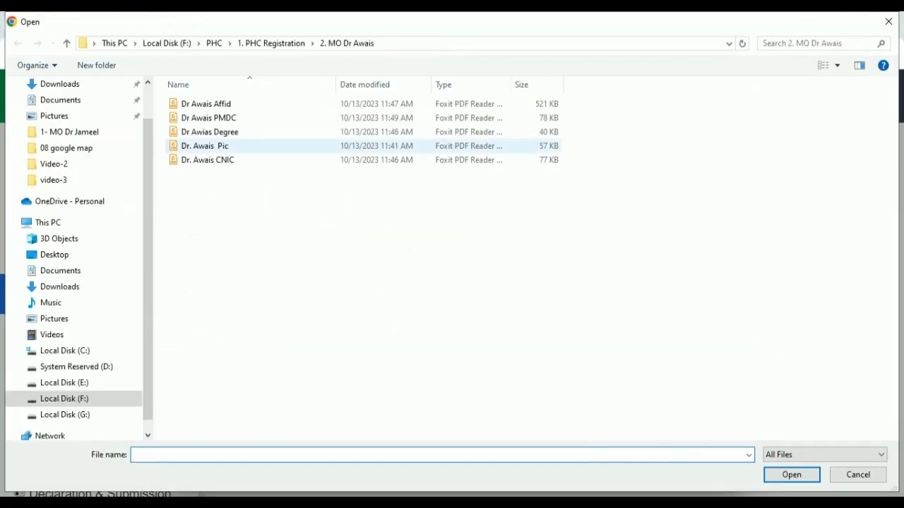
left_click(234, 104)
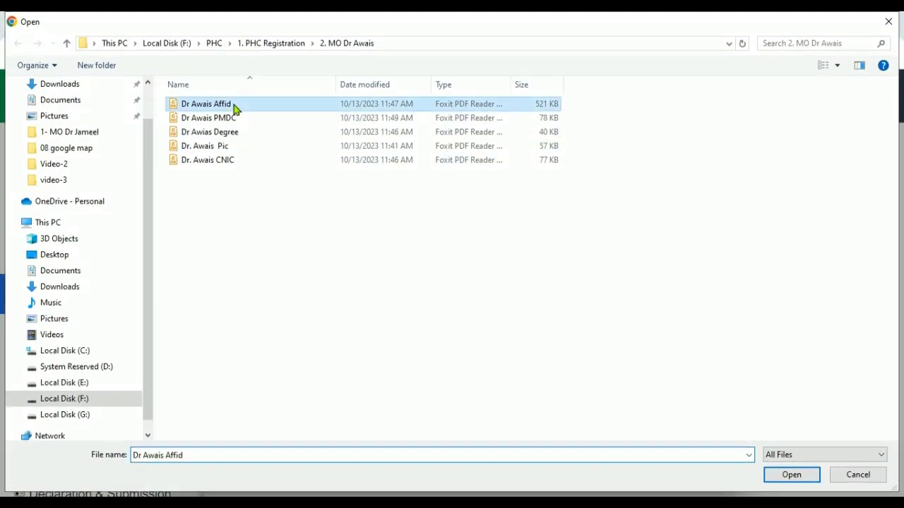
double_click(233, 104)
scroll(734, 416, "down", 1)
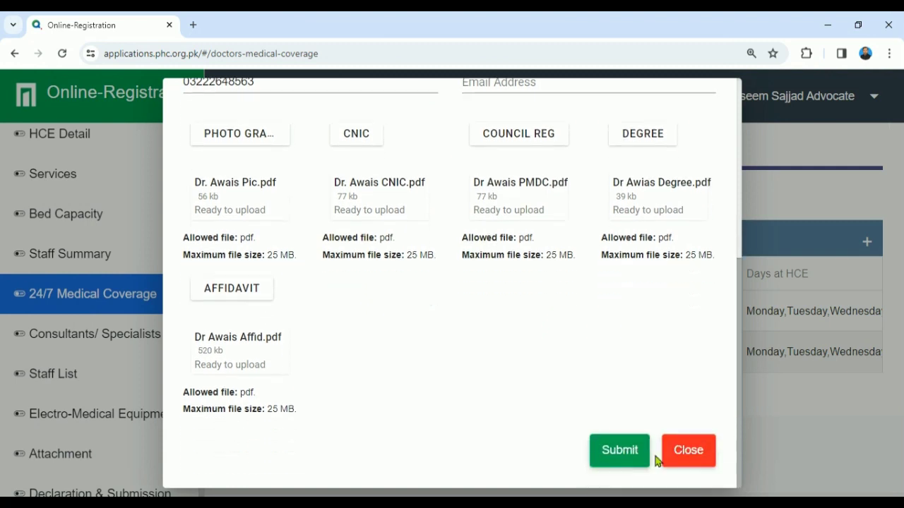
left_click(620, 457)
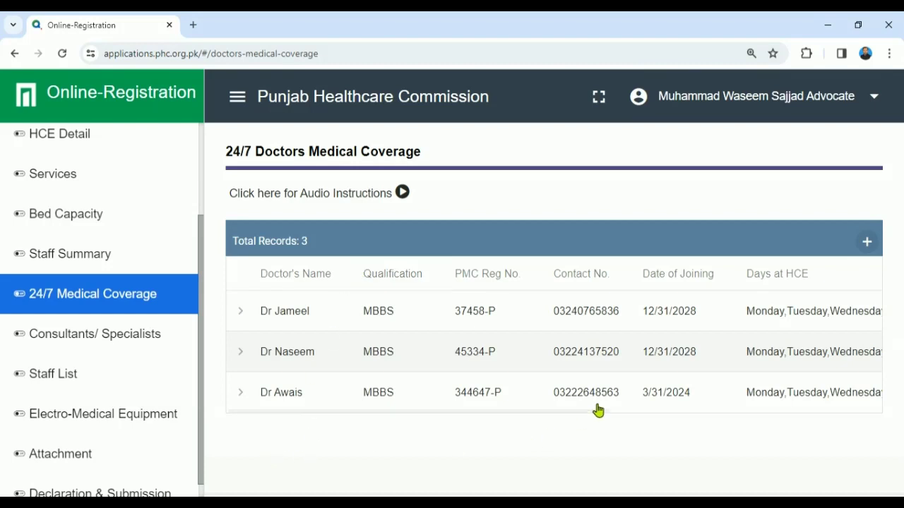
Step: Open a blank 24/7 Doctor Medical Coverage Details form for a fourth doctor
left_click(866, 244)
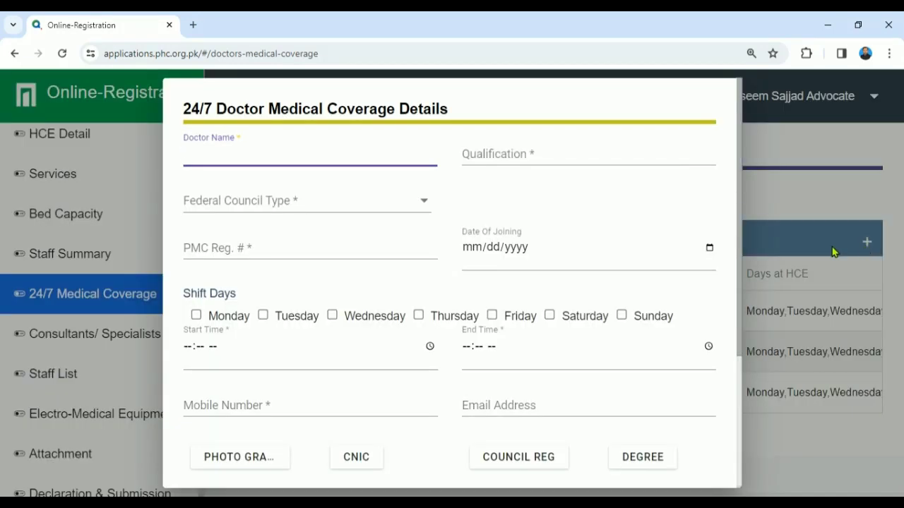
Step: Enter the fourth doctor's name, MBBS, PMDC, PMC registration number and joining date 03/31/2024
type("D")
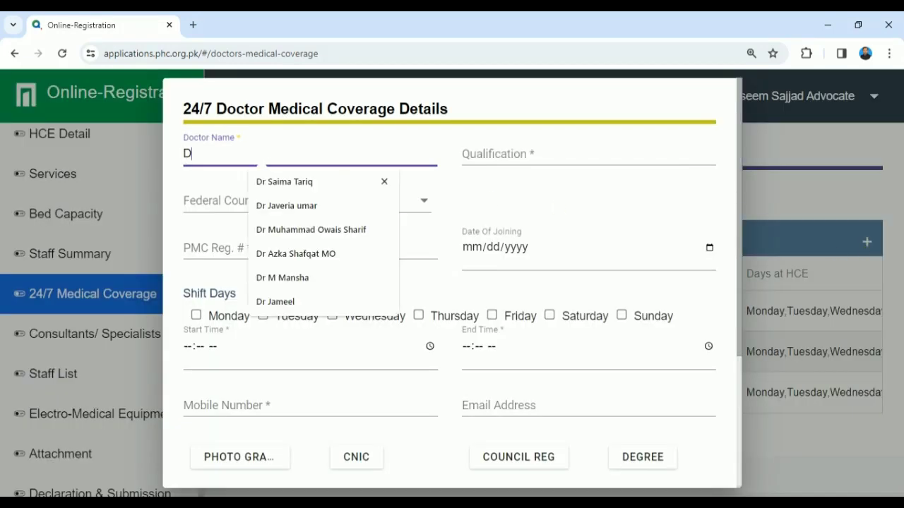
type("r Na")
key("Down")
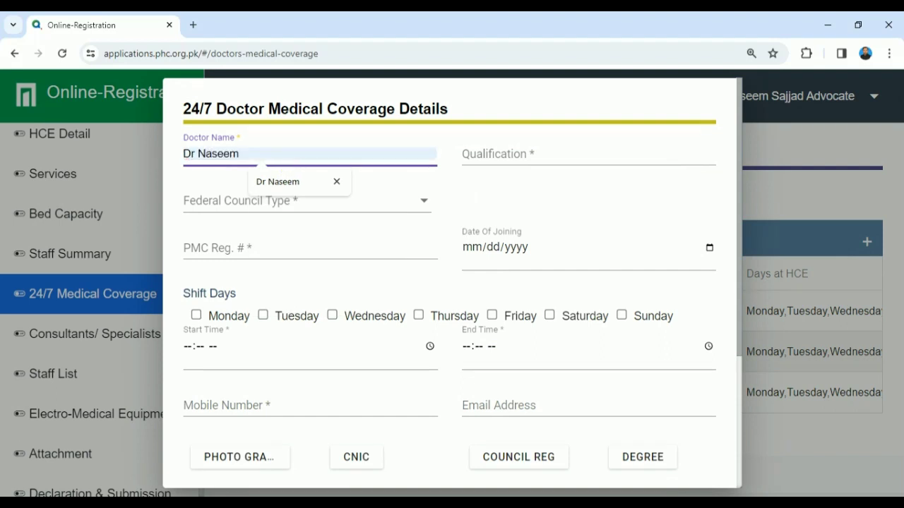
key("Return")
left_click(480, 154)
type("M")
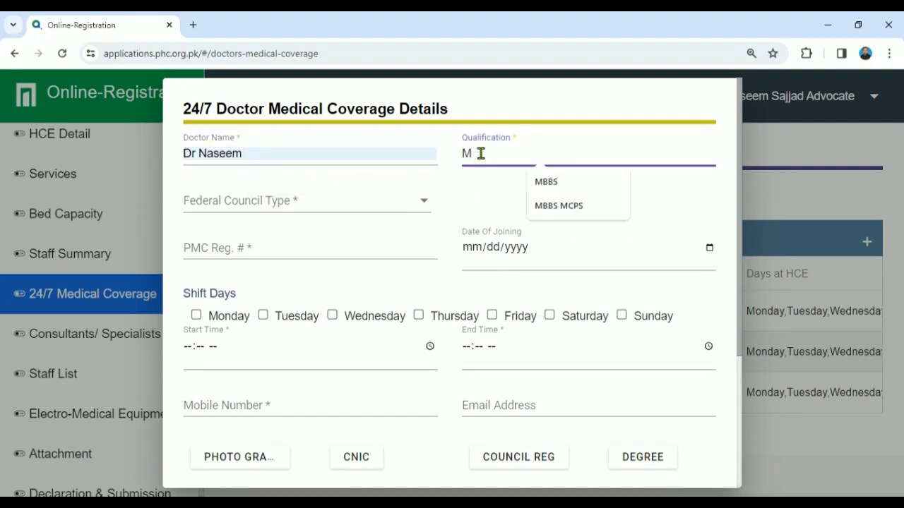
key("Down")
key("Return")
left_click(357, 211)
left_click(261, 214)
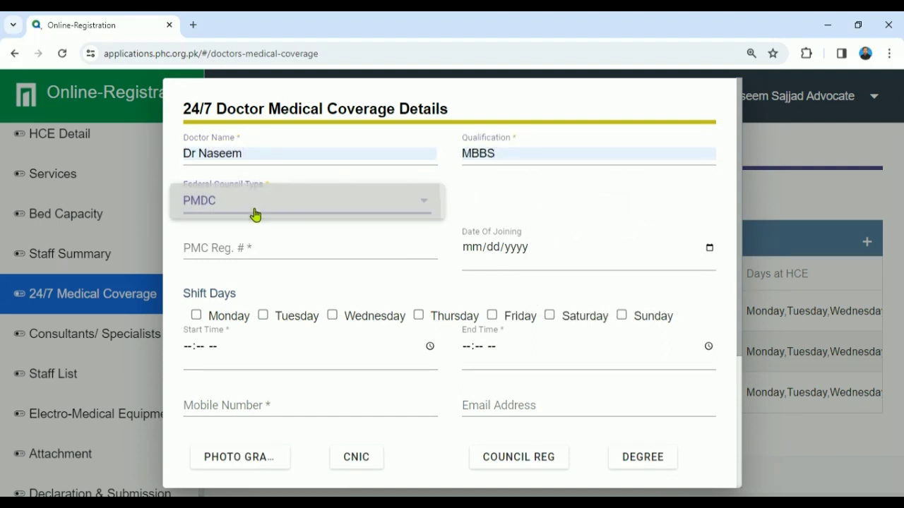
left_click(259, 245)
type("4433")
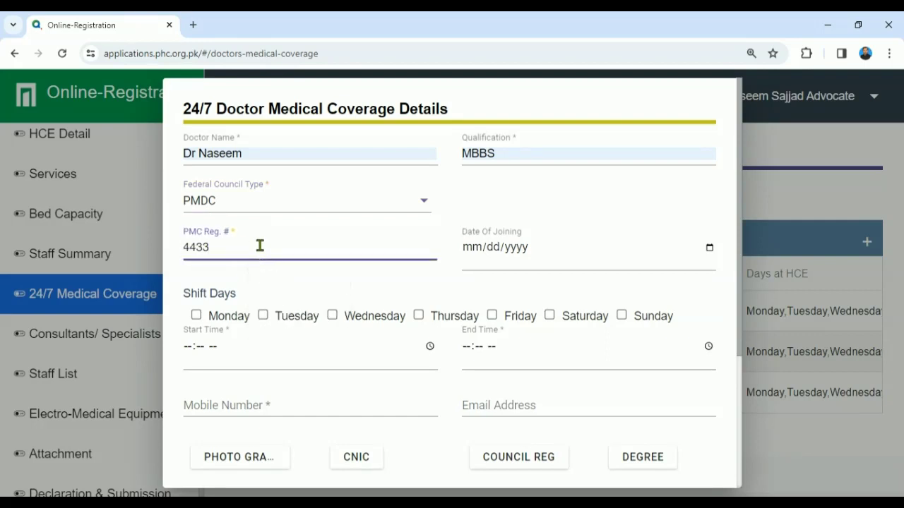
type("-P")
key("Tab")
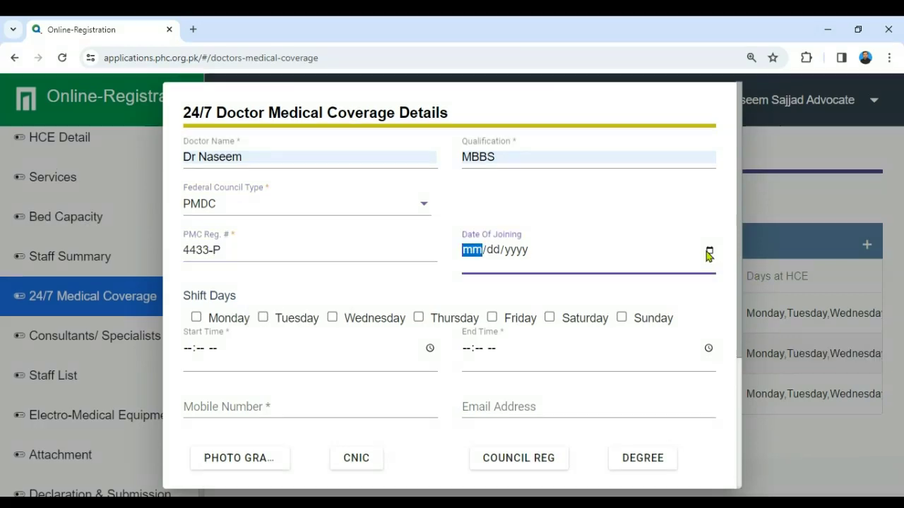
type("03312024")
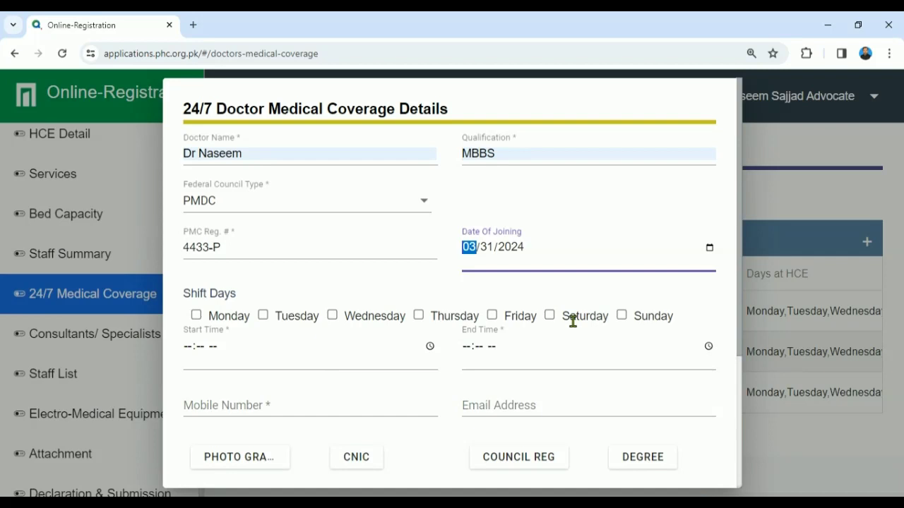
Step: Set a Sunday shift from 08:00 AM to 04:00 PM and enter the mobile number
left_click(623, 316)
scroll(742, 335, "down", 1)
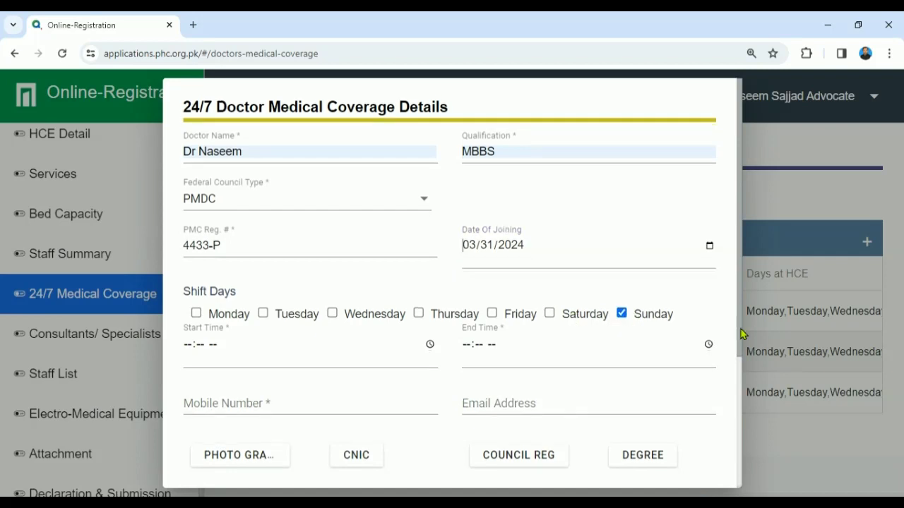
left_click(188, 273)
type("08")
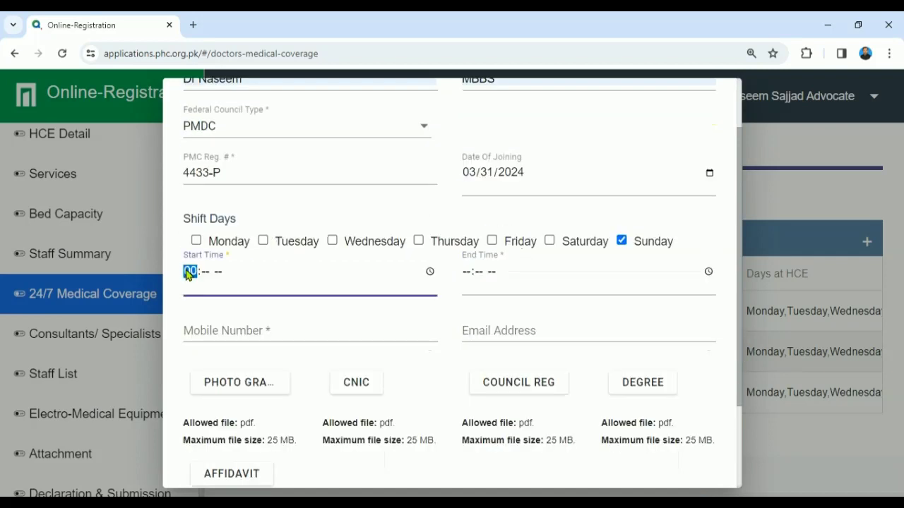
type("00")
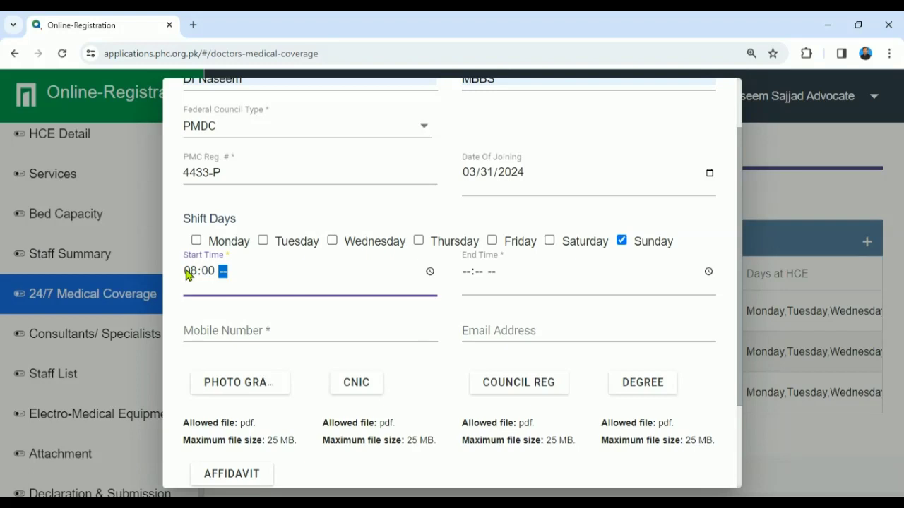
type("a")
key("Tab")
type("0400p")
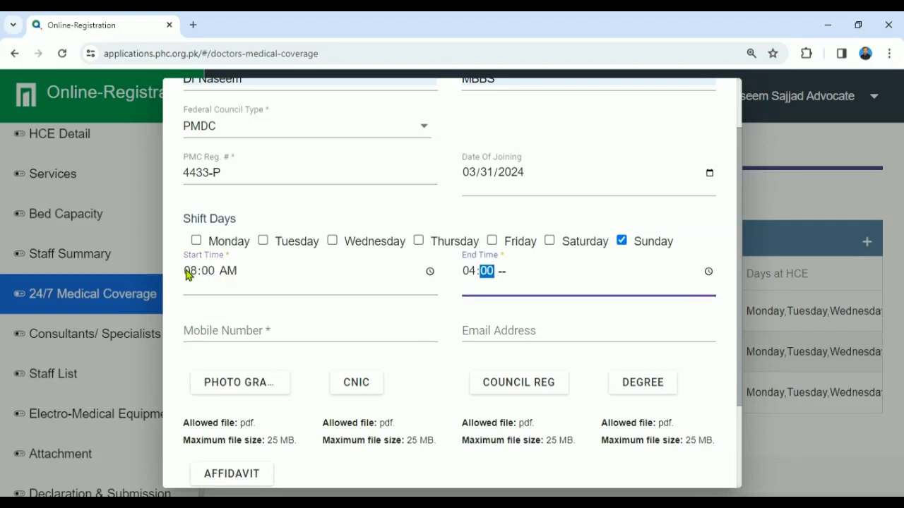
left_click(228, 333)
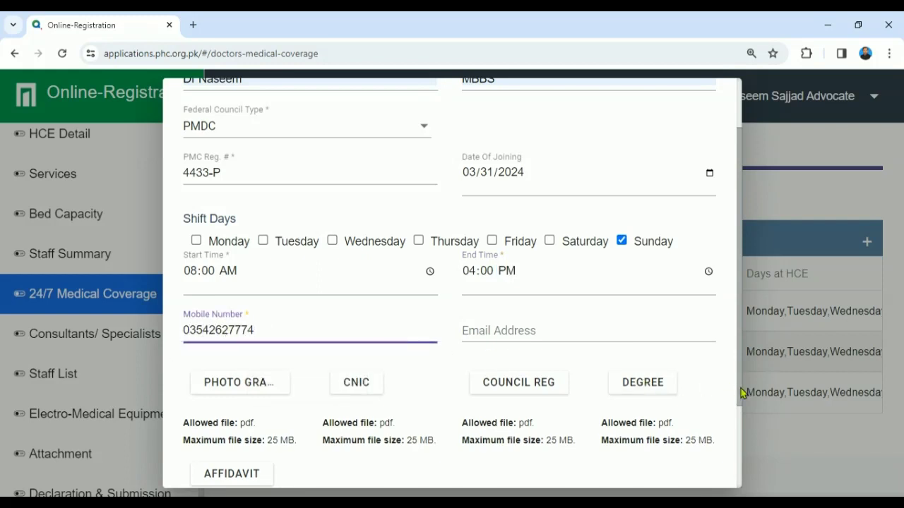
left_click_drag(740, 393, 741, 417)
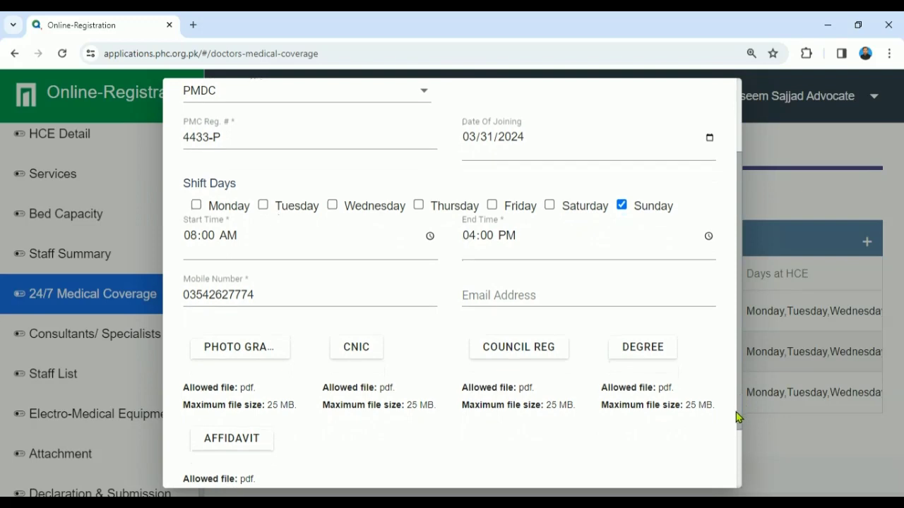
left_click_drag(738, 413, 737, 432)
Step: Attach the passport-size picture and CNIC PDFs from the fourth doctor's folder
left_click(255, 329)
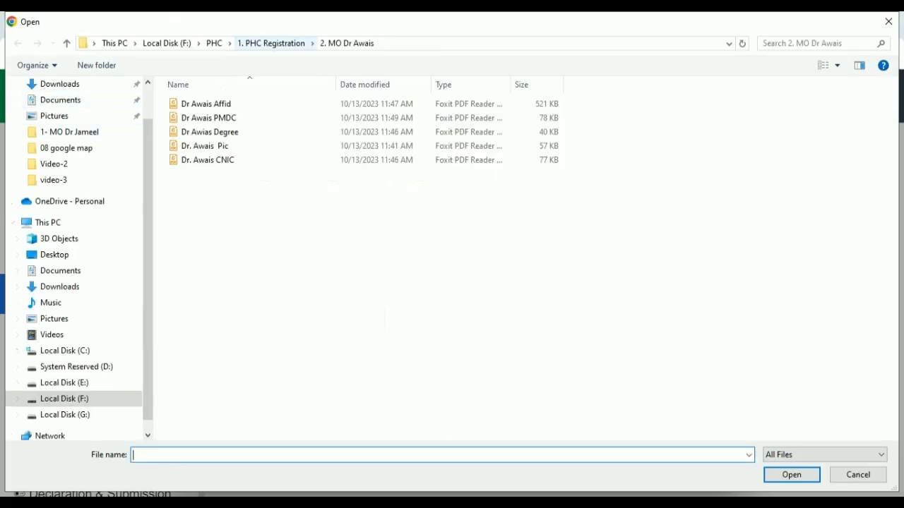
left_click(273, 43)
left_click(235, 148)
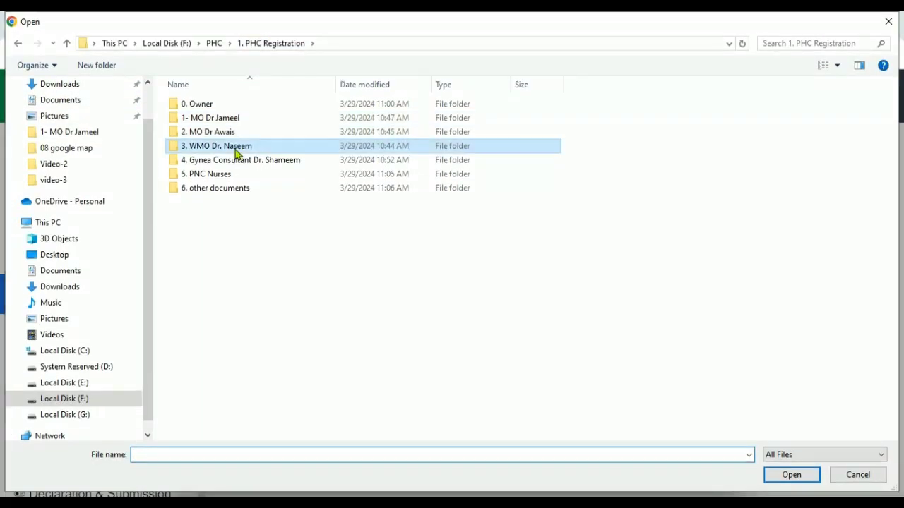
double_click(236, 148)
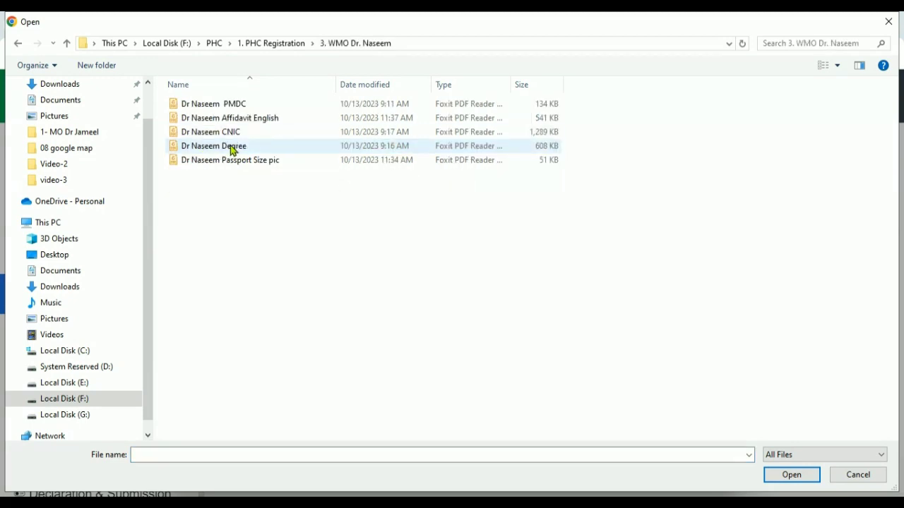
double_click(241, 161)
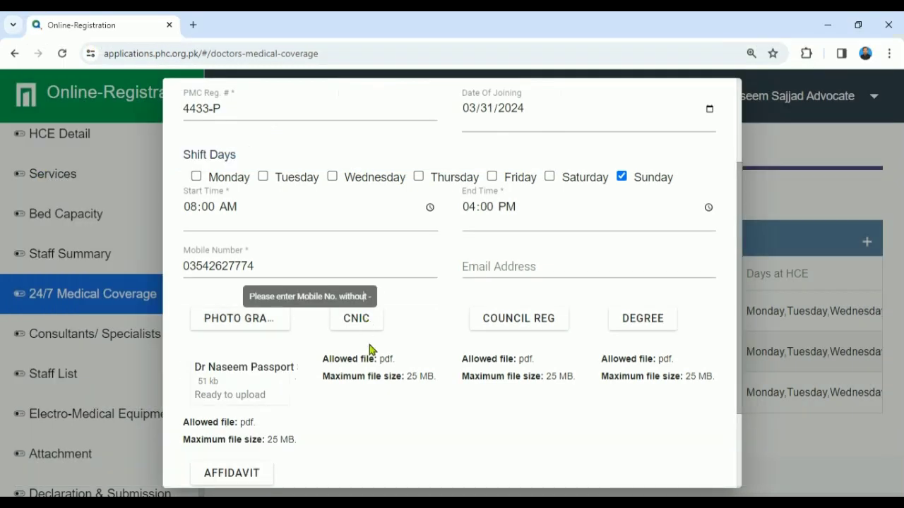
left_click(357, 321)
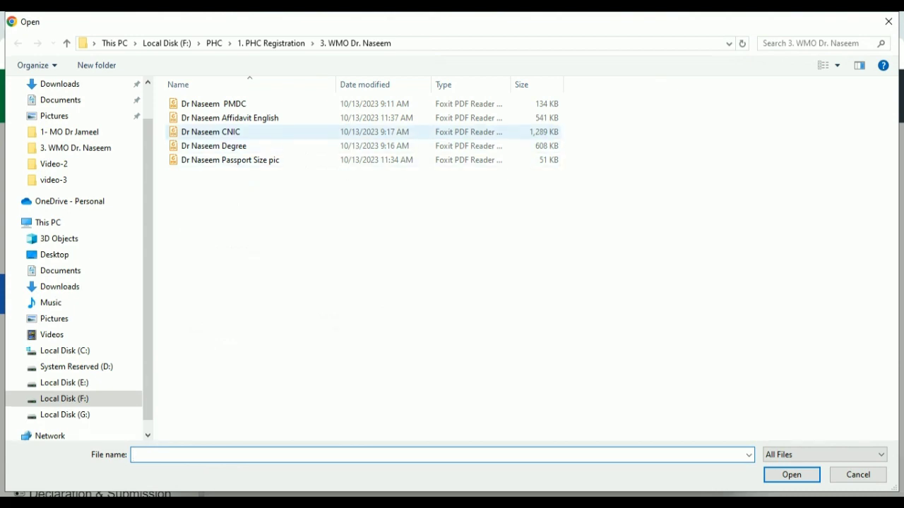
left_click(212, 132)
double_click(240, 134)
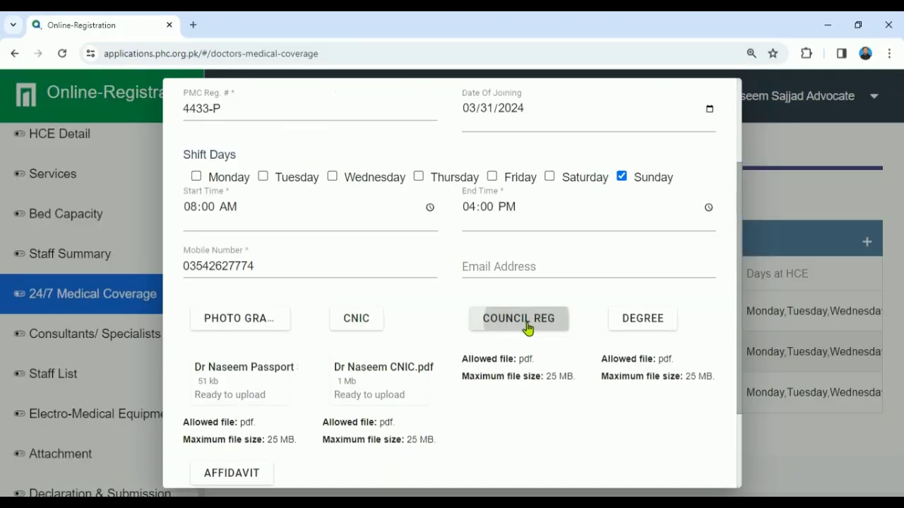
Step: Attach the PMDC registration, degree and English affidavit PDFs
left_click(530, 327)
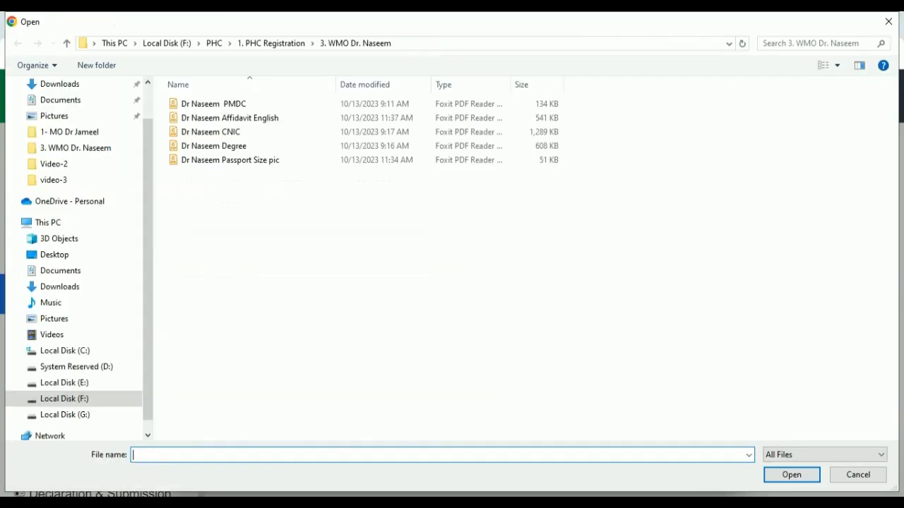
double_click(254, 108)
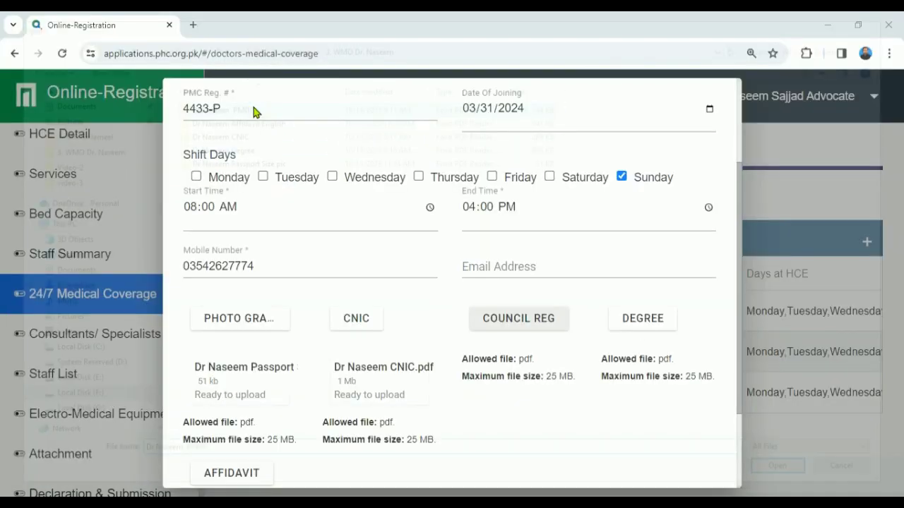
left_click(640, 322)
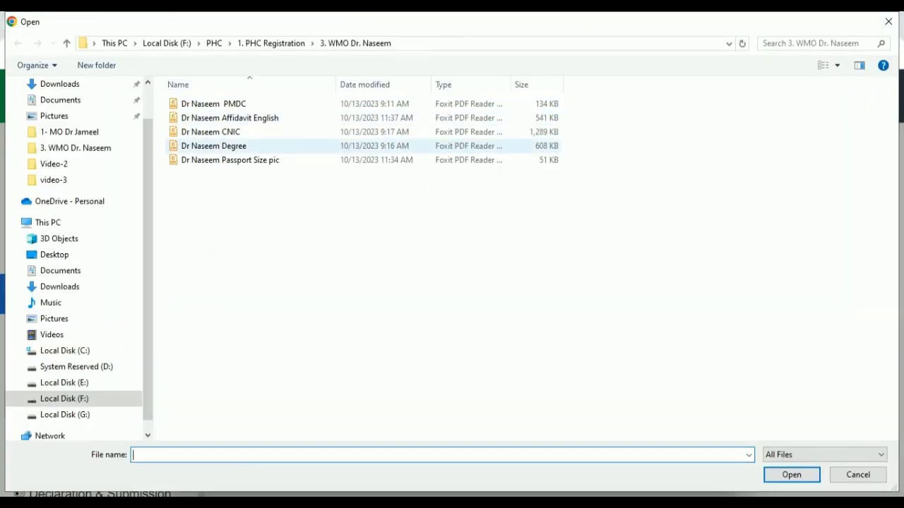
left_click(229, 148)
double_click(230, 148)
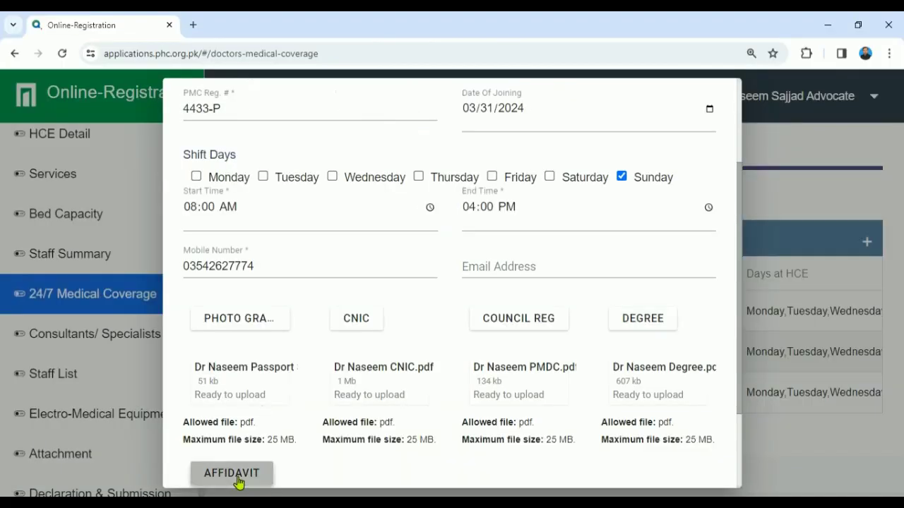
left_click(231, 473)
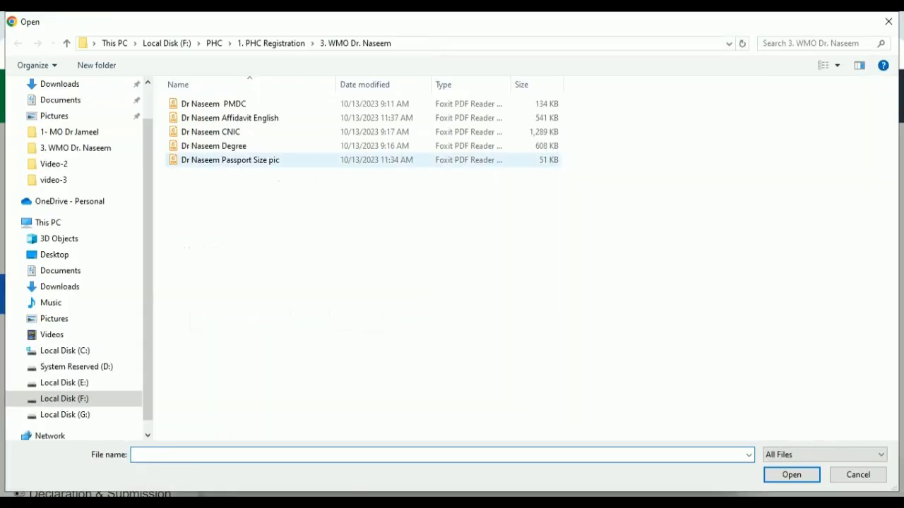
double_click(245, 119)
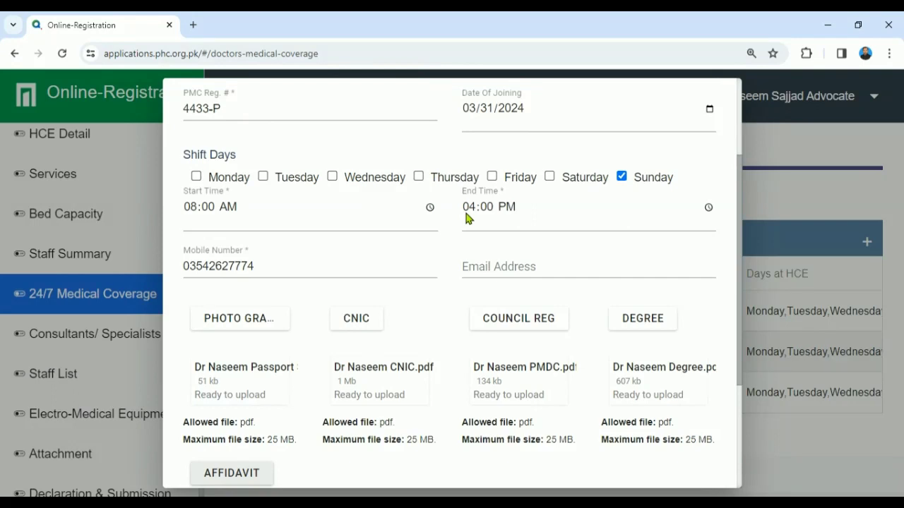
Step: Submit the fourth doctor's record, then go to the Consultants/ Specialists page
left_click_drag(740, 315, 730, 438)
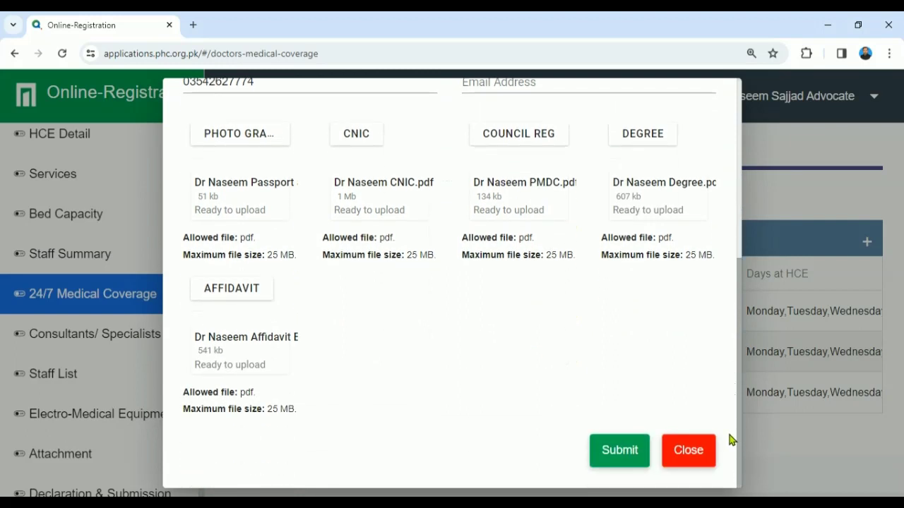
left_click(619, 451)
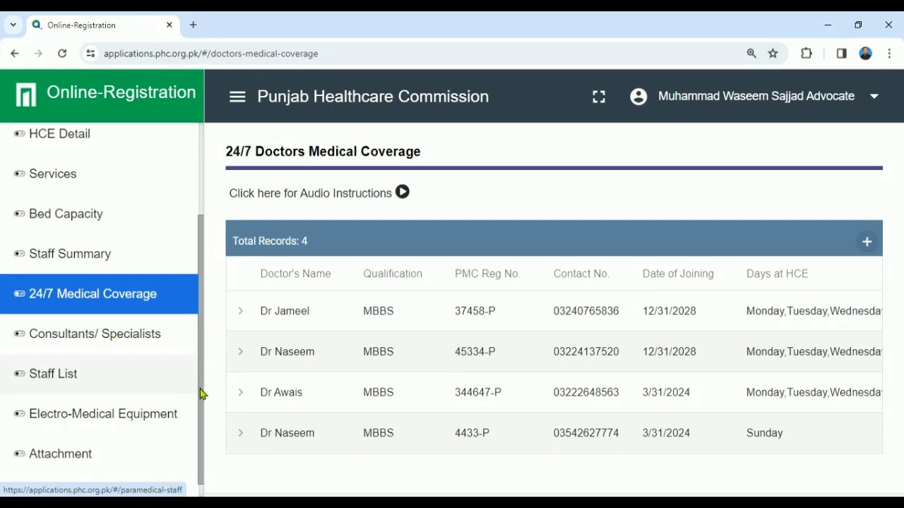
scroll(200, 407, "down", 1)
left_click(106, 330)
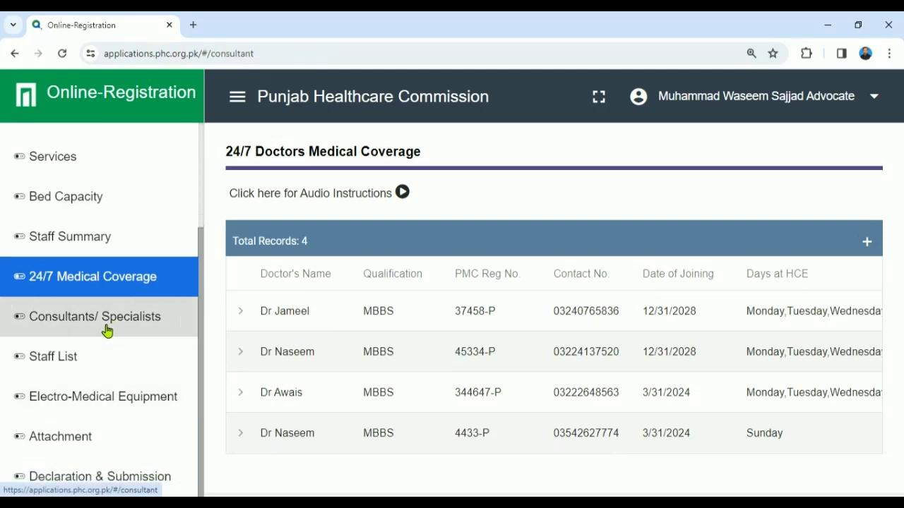
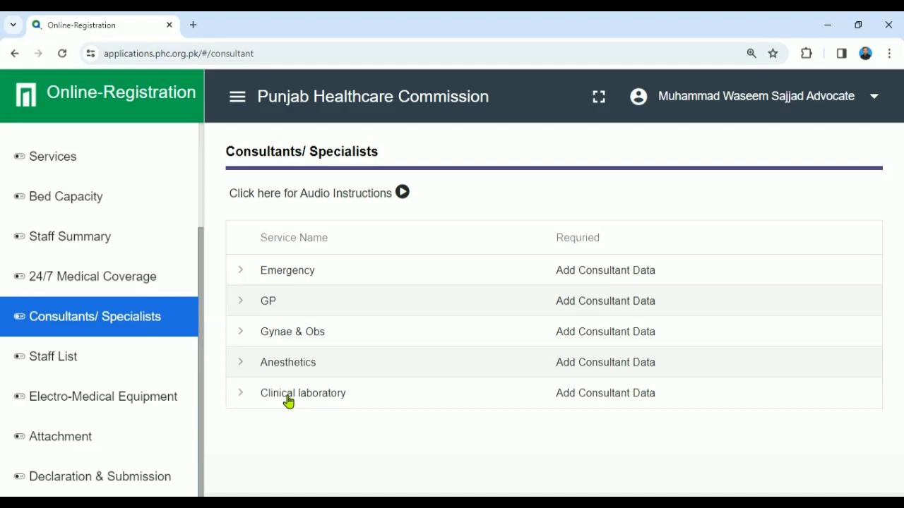
Step: Expand the Gynae & Obs row on Consultants/ Specialists and start a new consultant entry
left_click(239, 397)
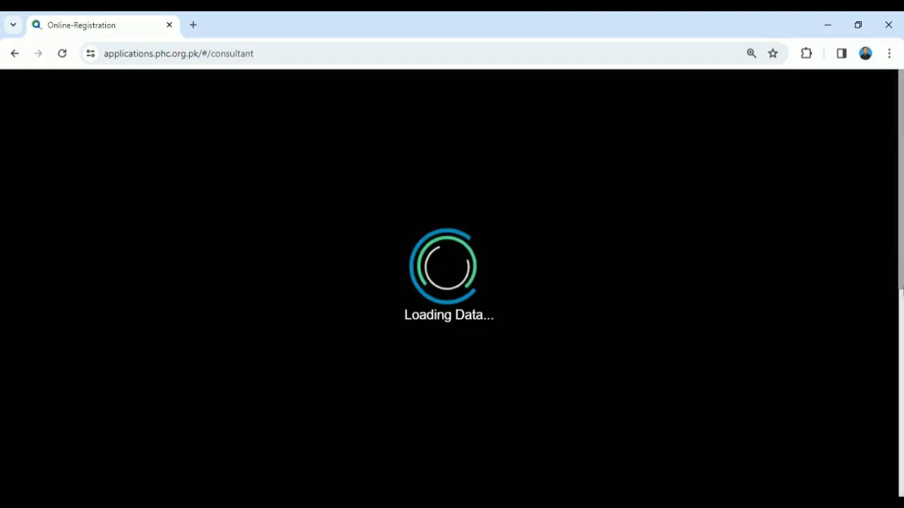
scroll(897, 456, "down", 2)
scroll(897, 455, "up", 2)
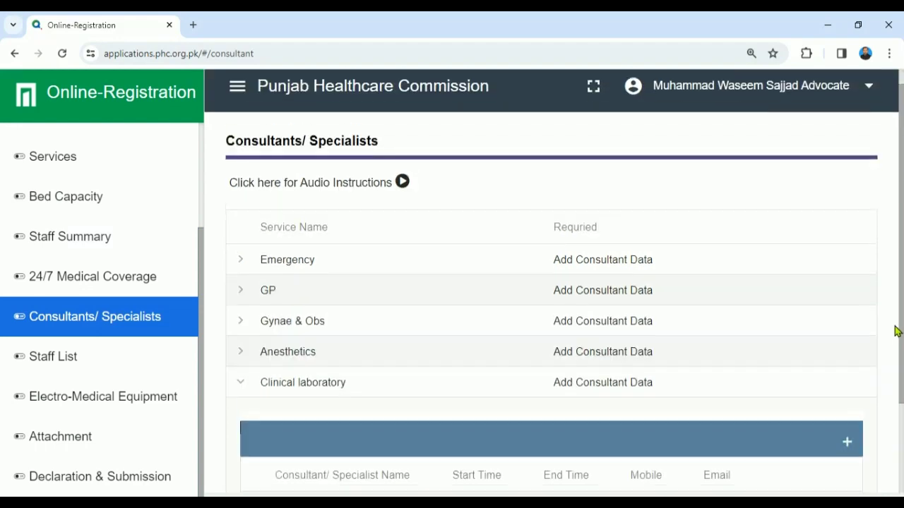
scroll(896, 329, "down", 1)
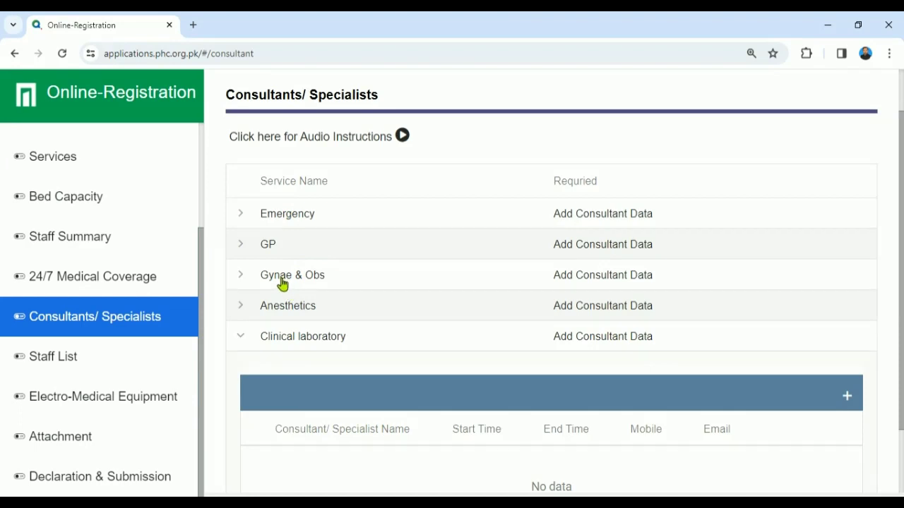
left_click(240, 277)
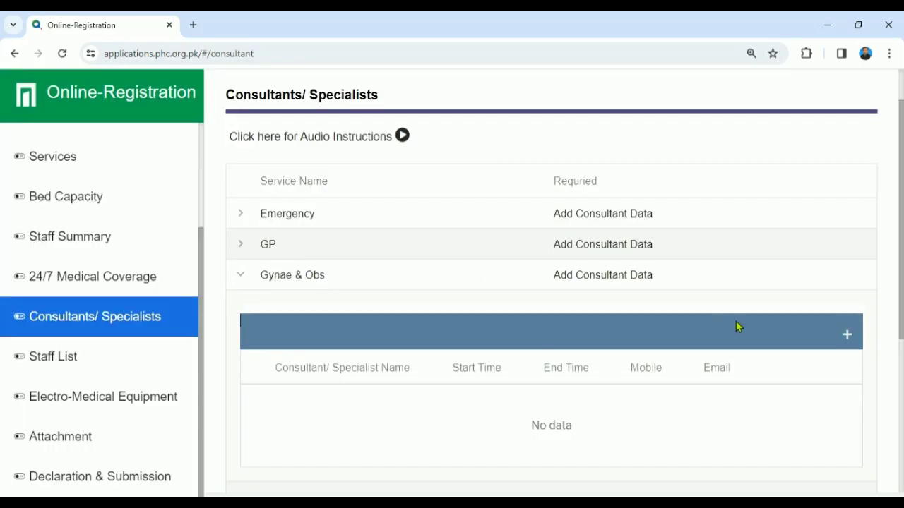
left_click(847, 337)
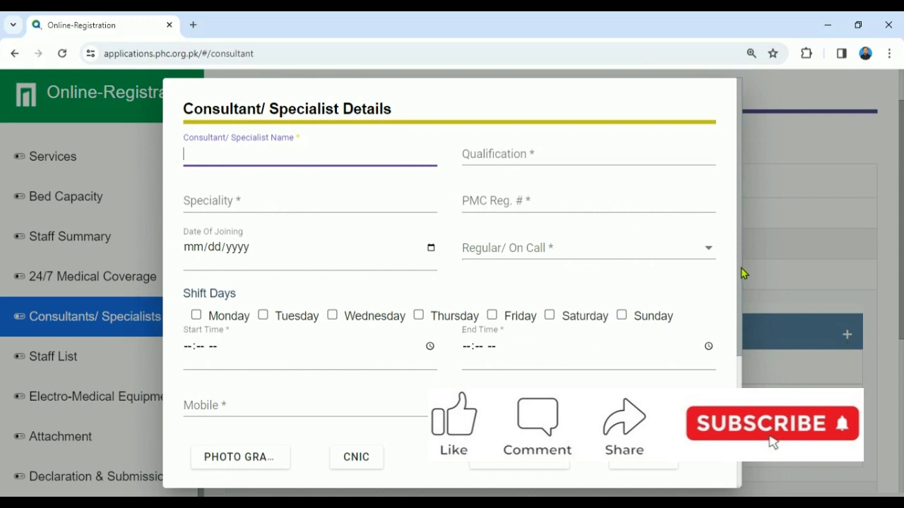
Step: Enter the consultant's name, MBBS MCPS qualification, Gynea and Obs speciality and PMC registration number
left_click_drag(739, 271, 738, 252)
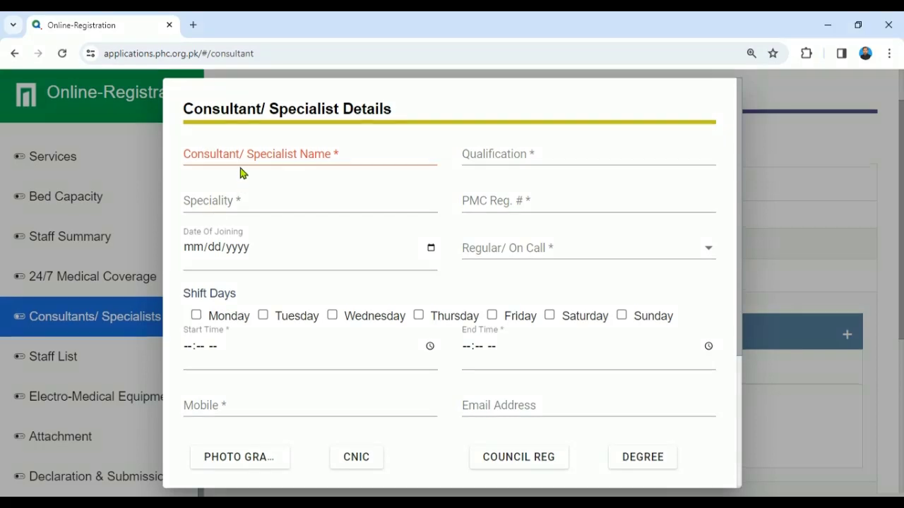
left_click(240, 163)
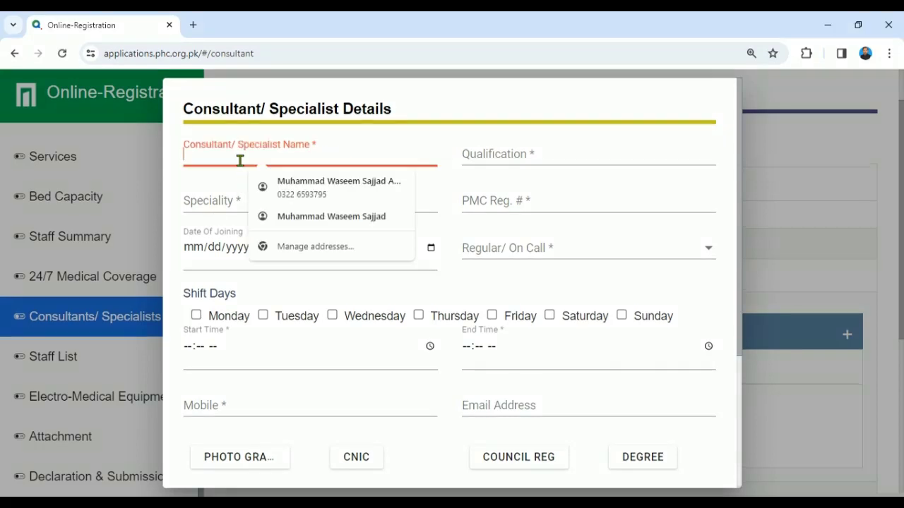
type("Dr Sha")
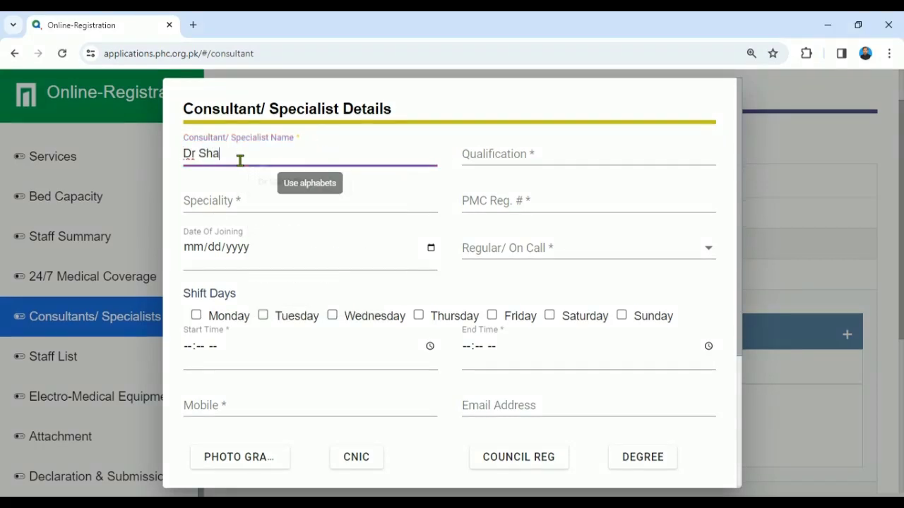
type("meem")
key("Tab")
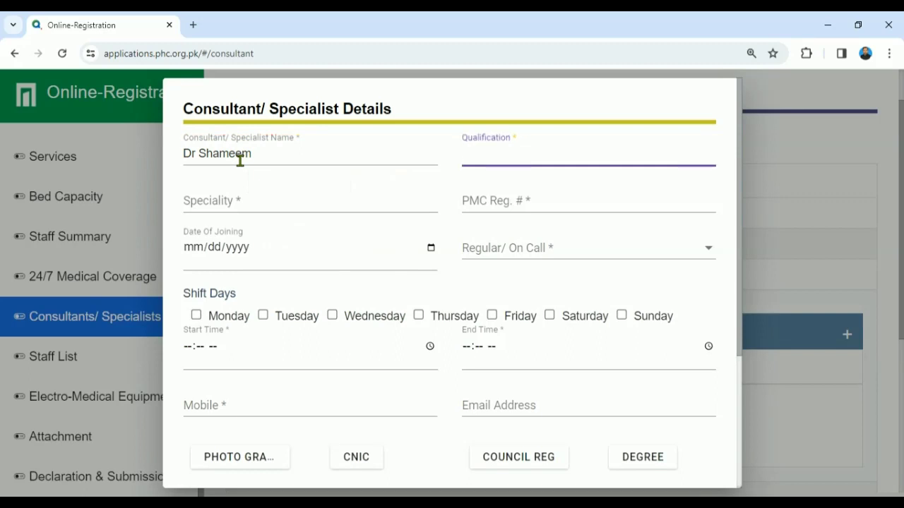
type("MBBS MC")
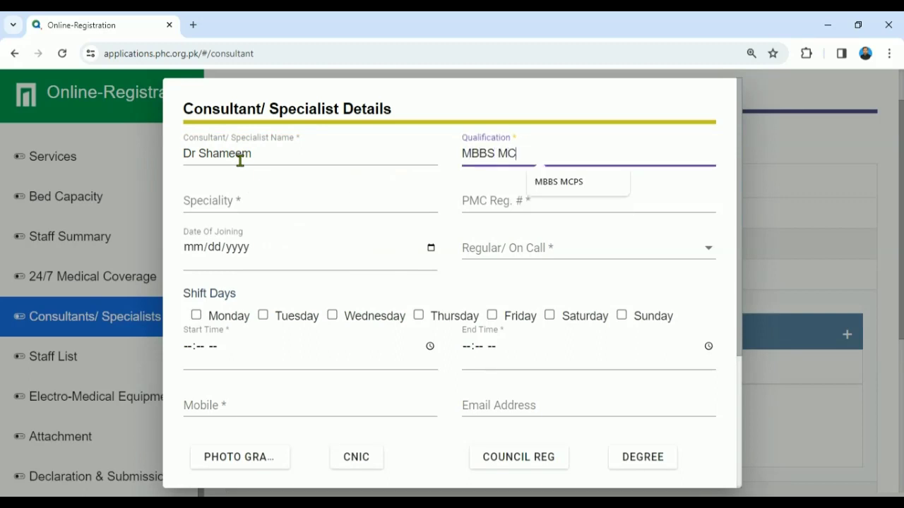
type("PS")
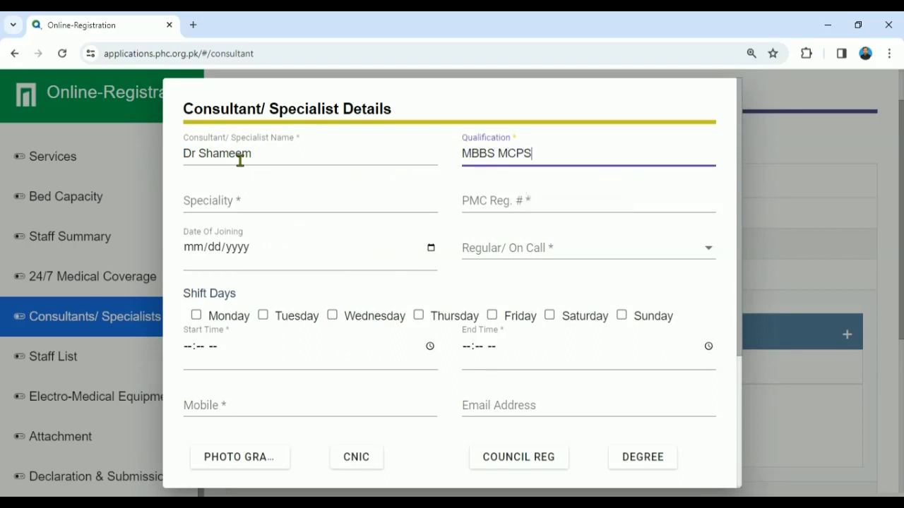
key("Tab")
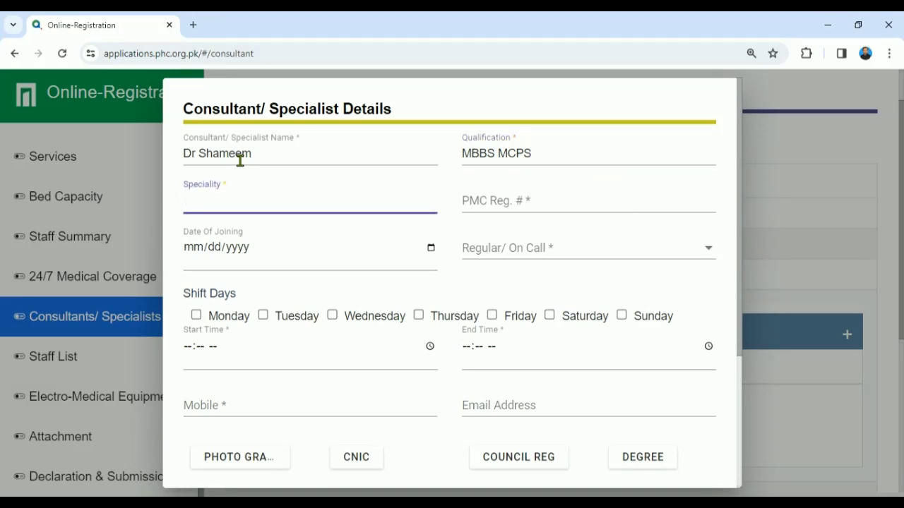
type("G")
type("yane")
key("BackSpace")
key("BackSpace")
key("BackSpace")
key("BackSpace")
type("nea and ")
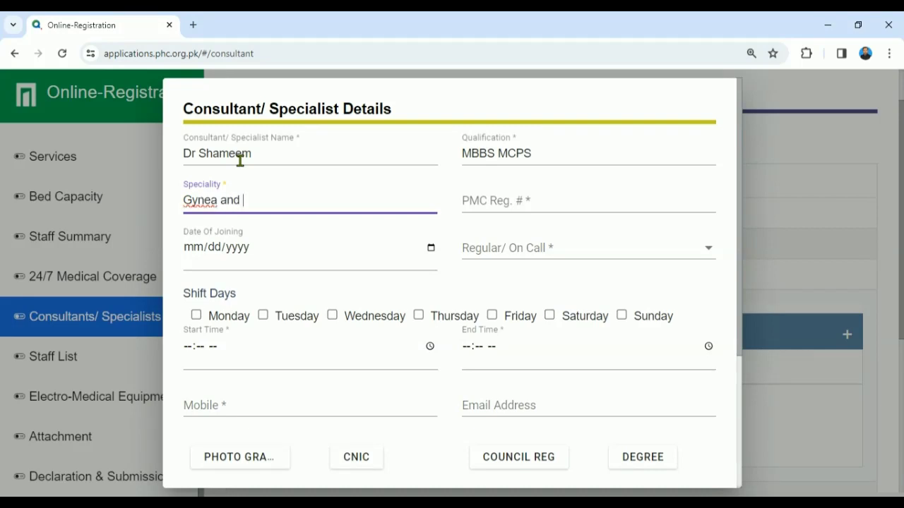
type("Obs")
key("Tab")
type("64848")
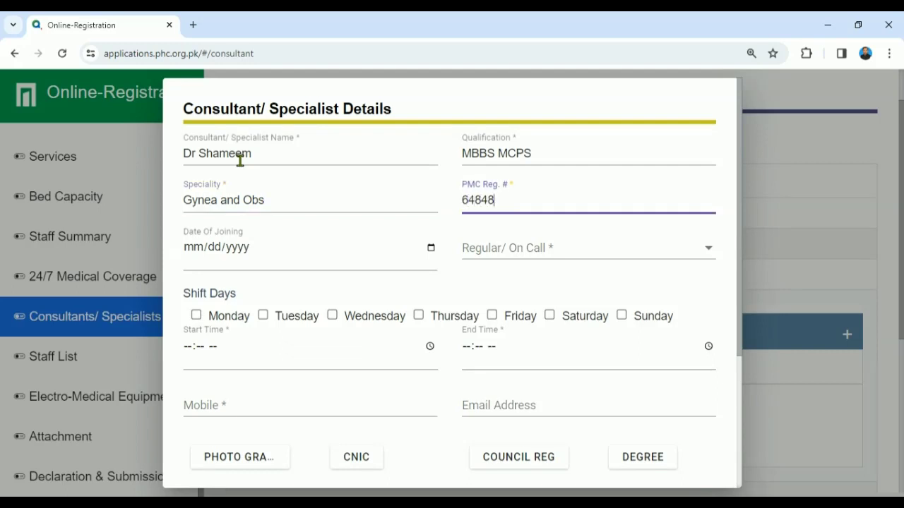
type("-p")
Step: Set the consultant's date of joining to 03/31/2024
left_click(431, 250)
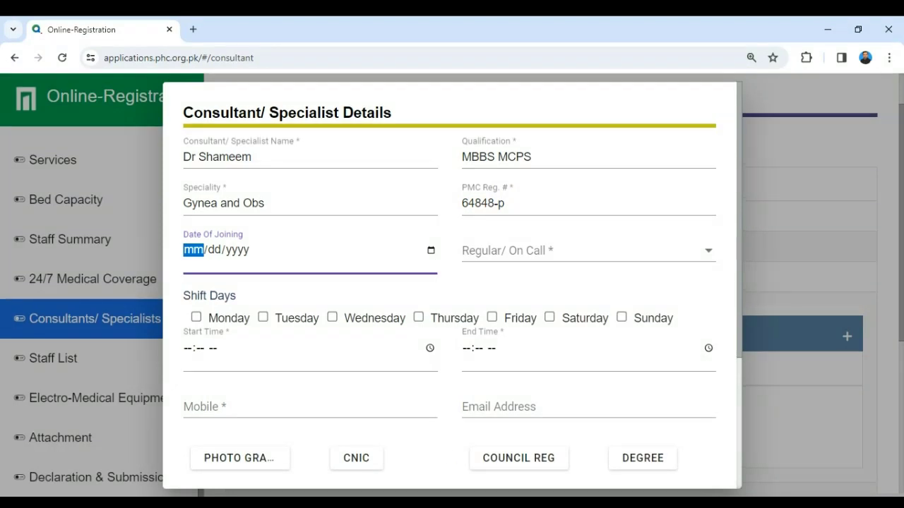
left_click(360, 470)
left_click(565, 251)
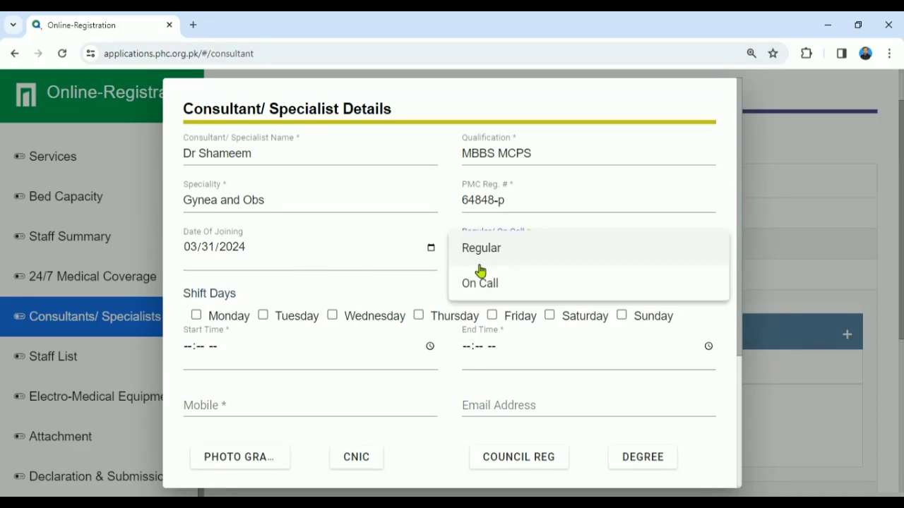
Step: Mark the consultant as Regular with Monday, Tuesday and Wednesday shift days
left_click(198, 317)
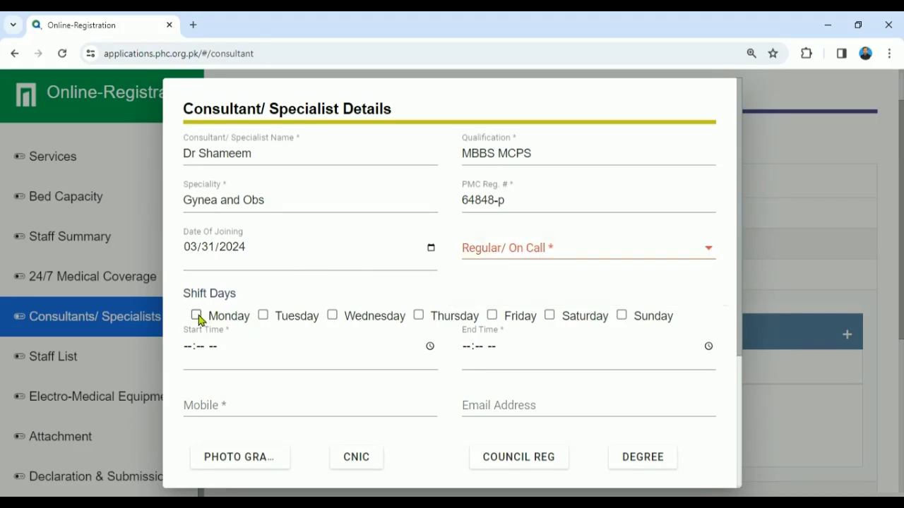
left_click(486, 256)
left_click(486, 254)
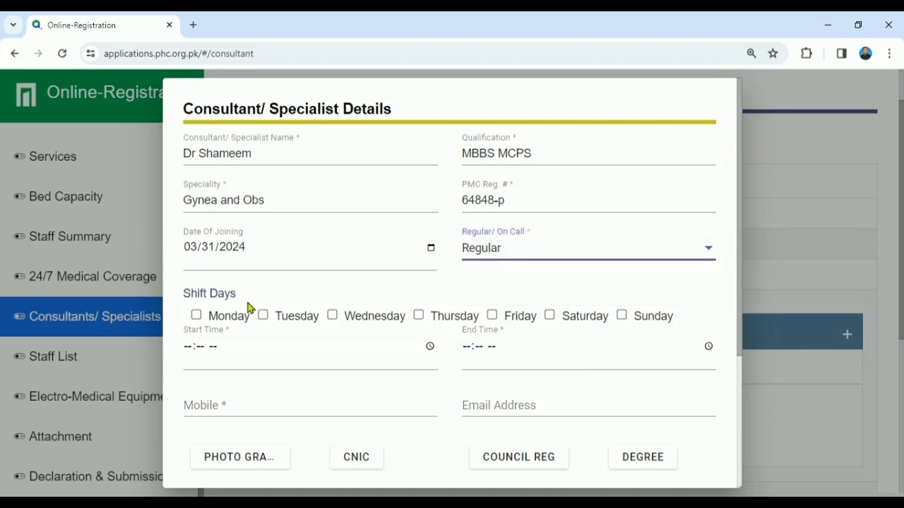
left_click(197, 315)
left_click(263, 317)
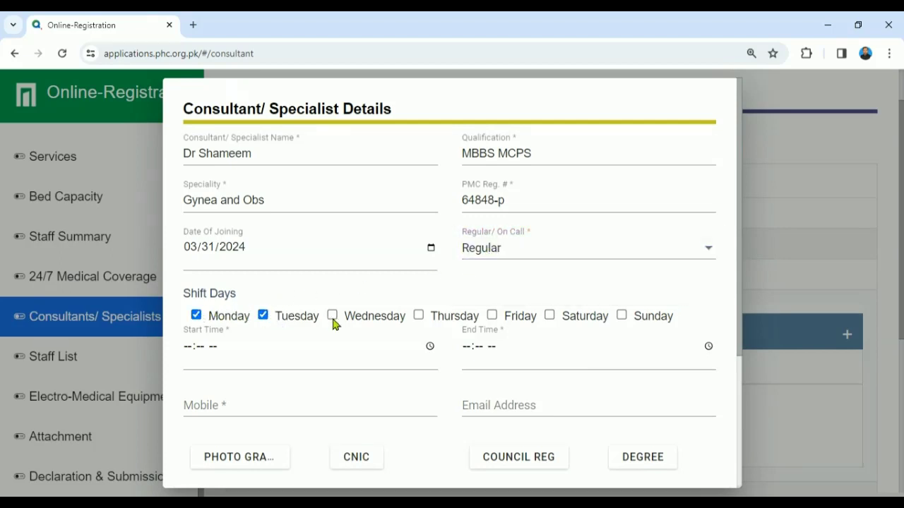
left_click(332, 316)
Step: Set shift hours 04:00 PM–08:00 PM, enter the mobile number, and start attaching the photograph
left_click(188, 347)
type("0400p")
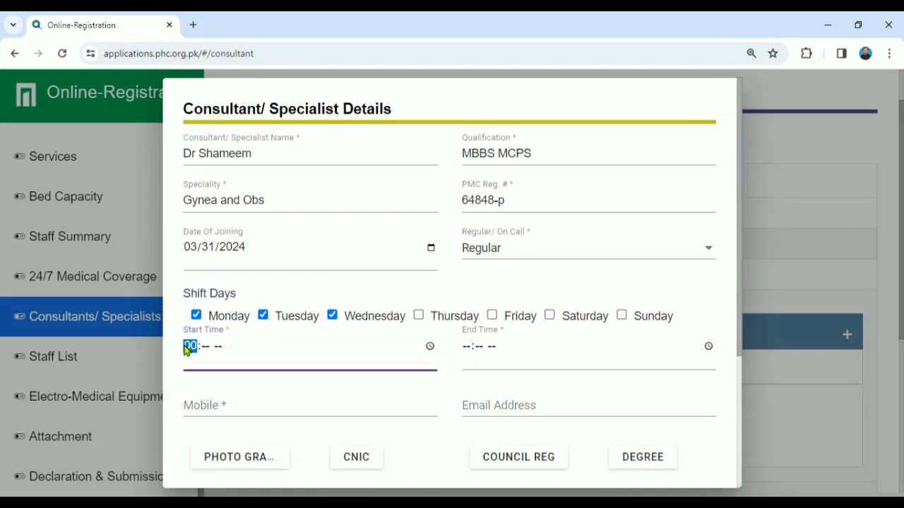
key("Tab")
type("0800p")
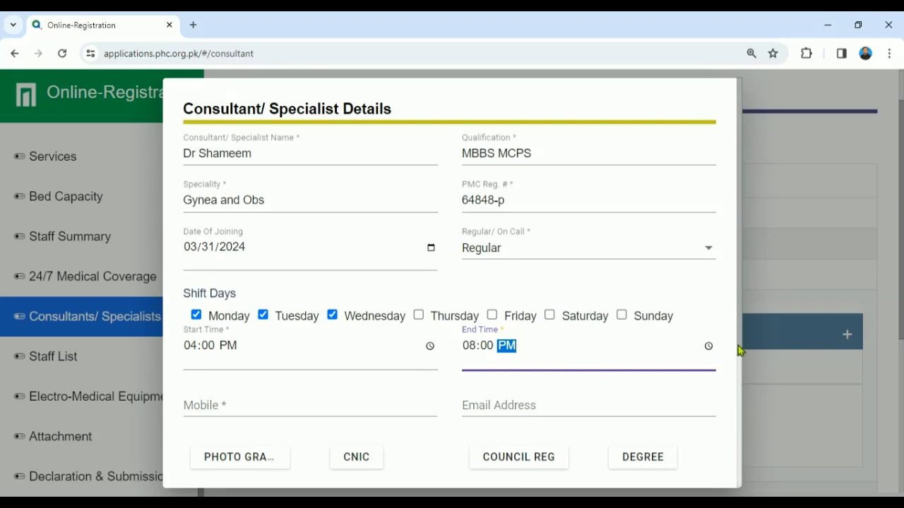
left_click_drag(739, 347, 727, 439)
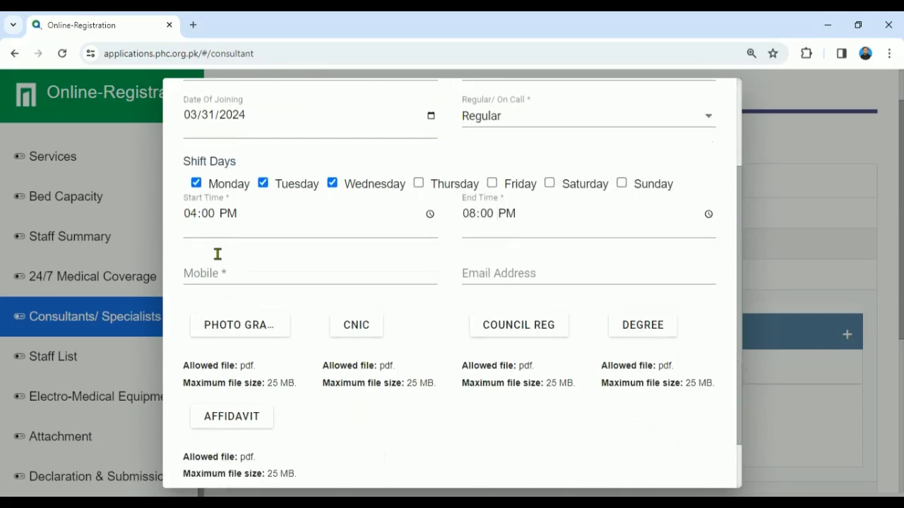
left_click(212, 271)
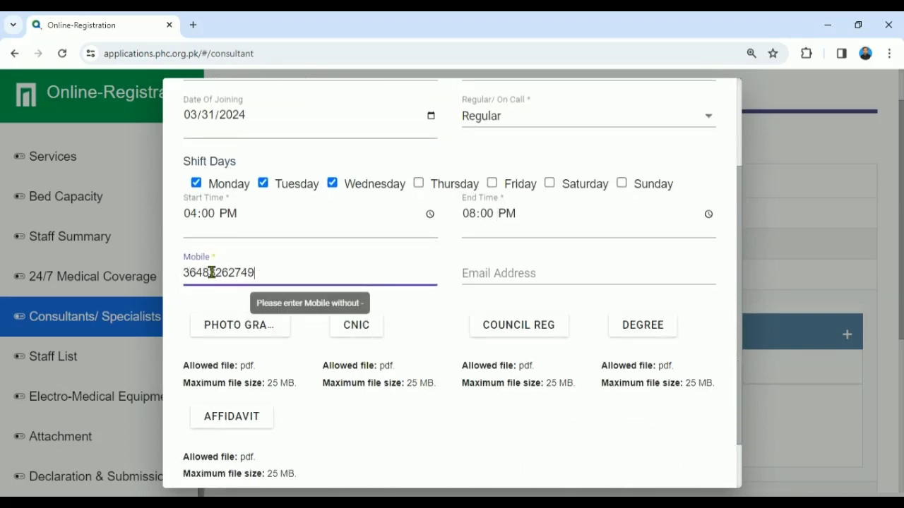
left_click(235, 328)
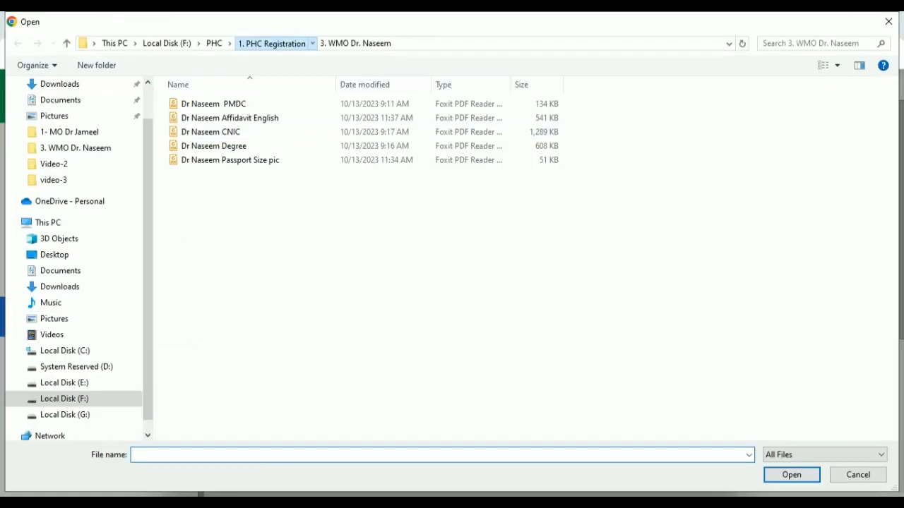
Step: Attach the passport-size photo and CNIC files from the Gynea consultant's folder
left_click(274, 43)
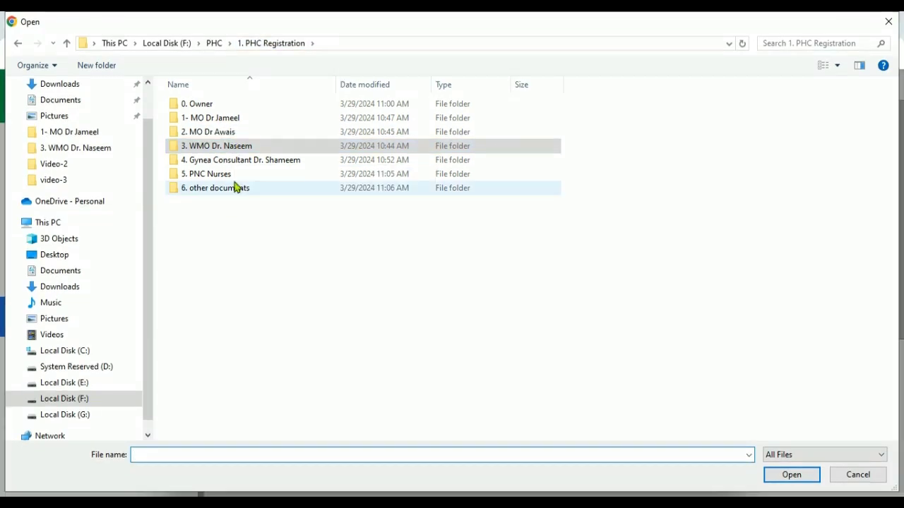
left_click(237, 163)
double_click(237, 162)
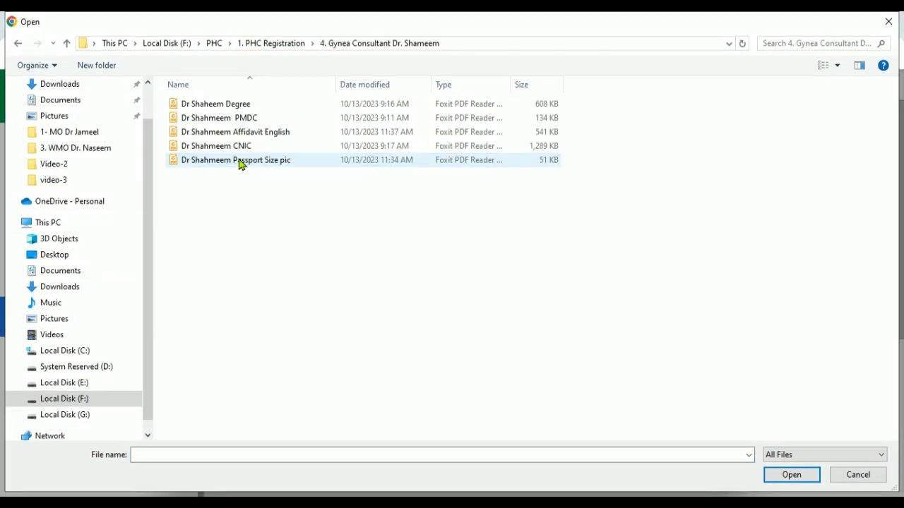
double_click(240, 161)
left_click(359, 326)
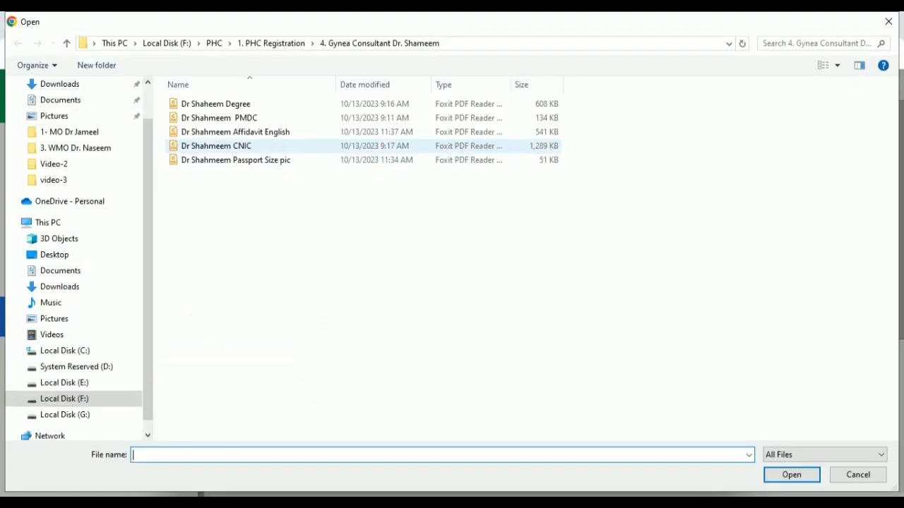
double_click(258, 149)
Step: Attach the PMDC registration, degree and English affidavit PDFs
left_click(500, 326)
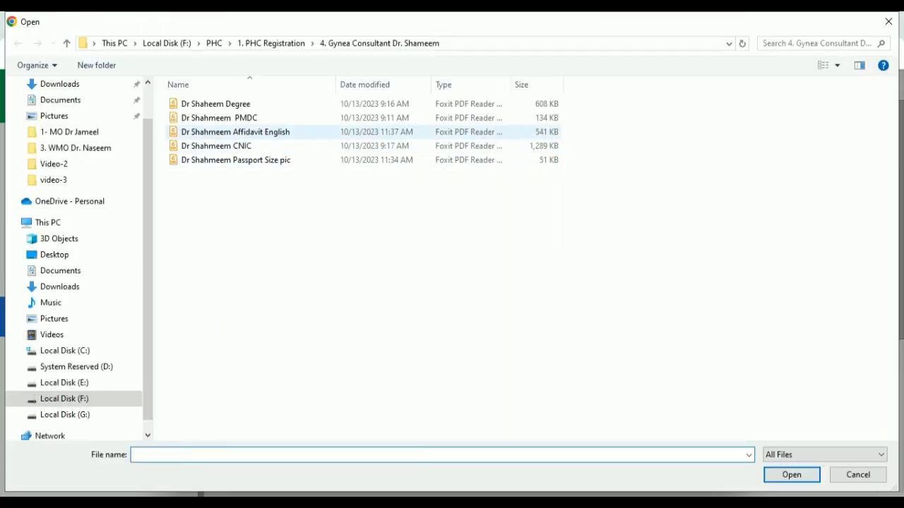
double_click(250, 117)
left_click(627, 326)
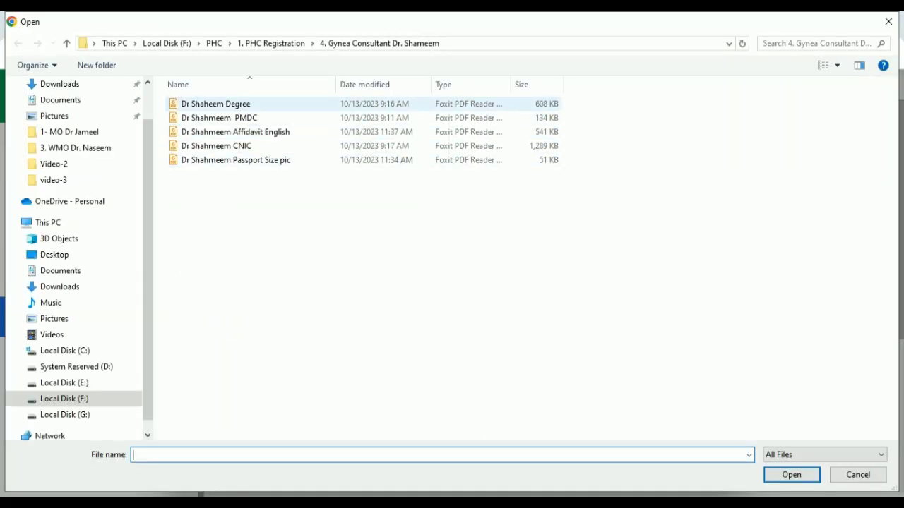
double_click(215, 104)
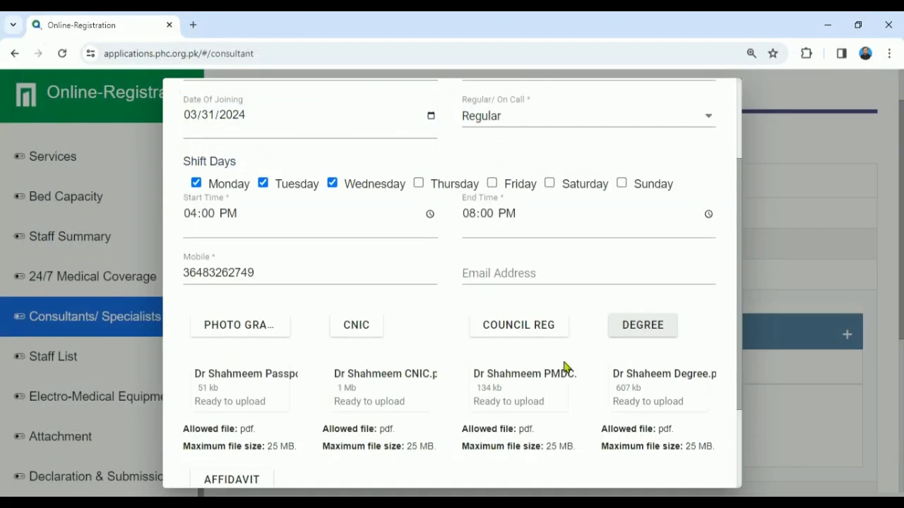
scroll(736, 403, "down", 2)
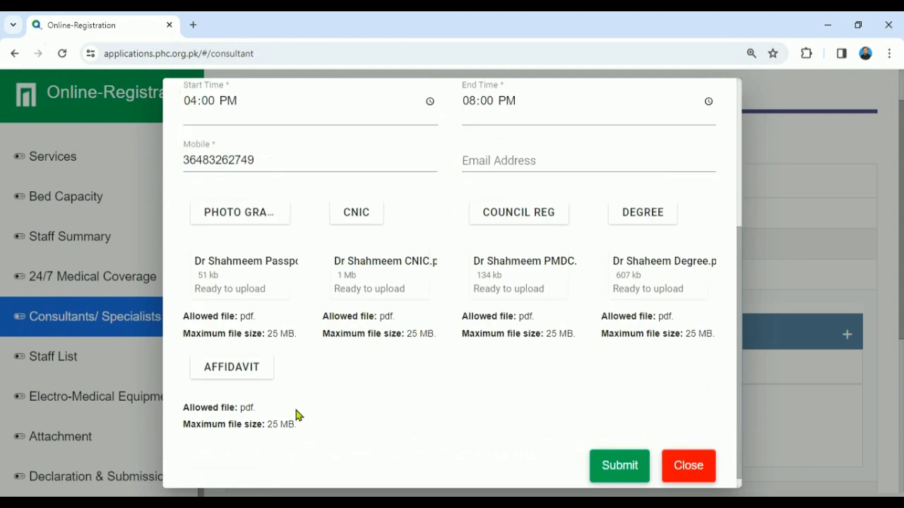
left_click(260, 374)
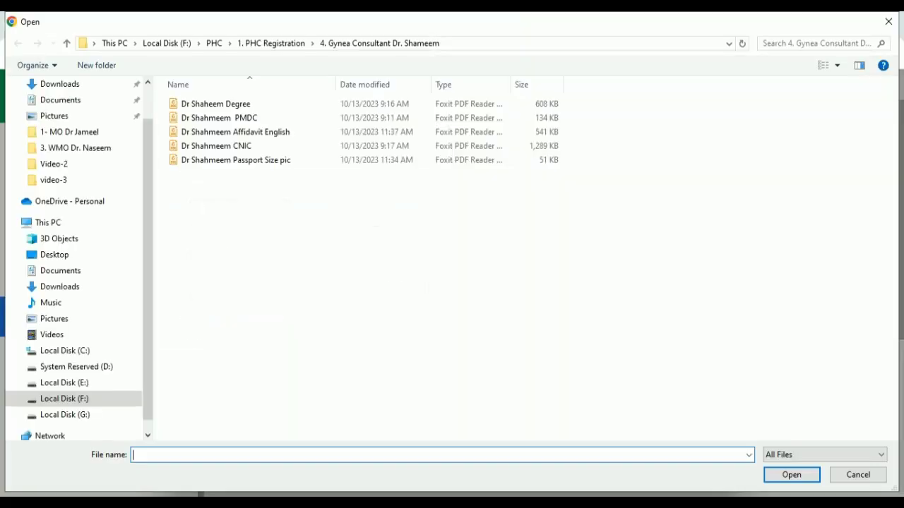
double_click(243, 134)
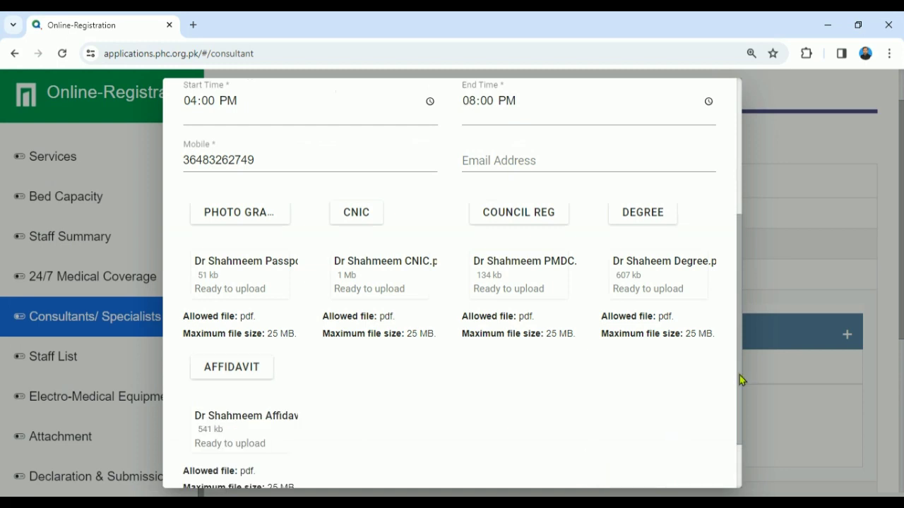
scroll(740, 375, "down", 2)
Step: Submit the Gynae & Obs consultant and collapse the Gynae & Obs, GP, Emergency and Clinical laboratory rows
left_click(628, 455)
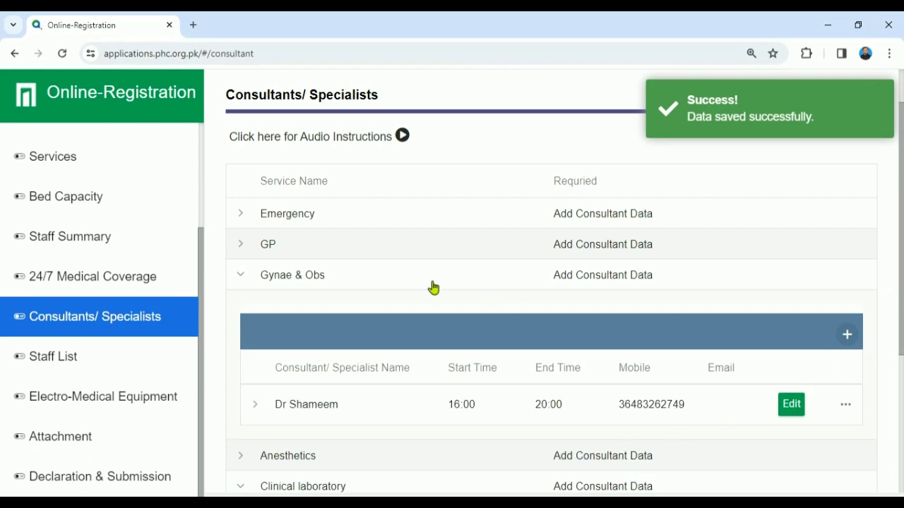
left_click(241, 276)
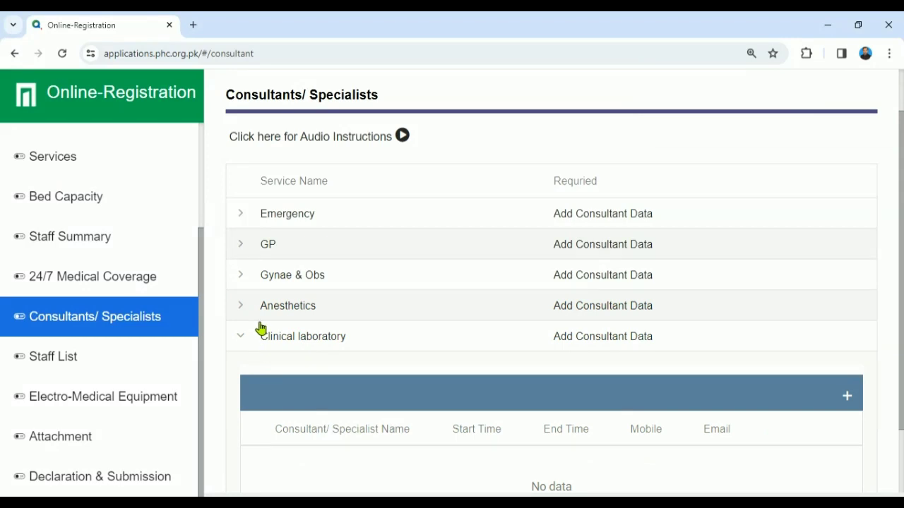
left_click(241, 245)
left_click(243, 246)
left_click(244, 219)
left_click(242, 345)
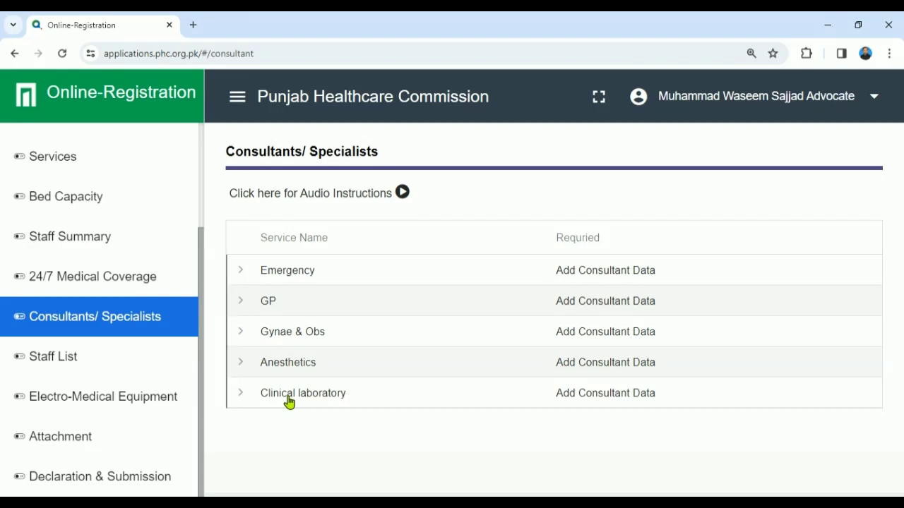
Step: Switch to the Staff List section and start a new staff member entry
left_click(105, 366)
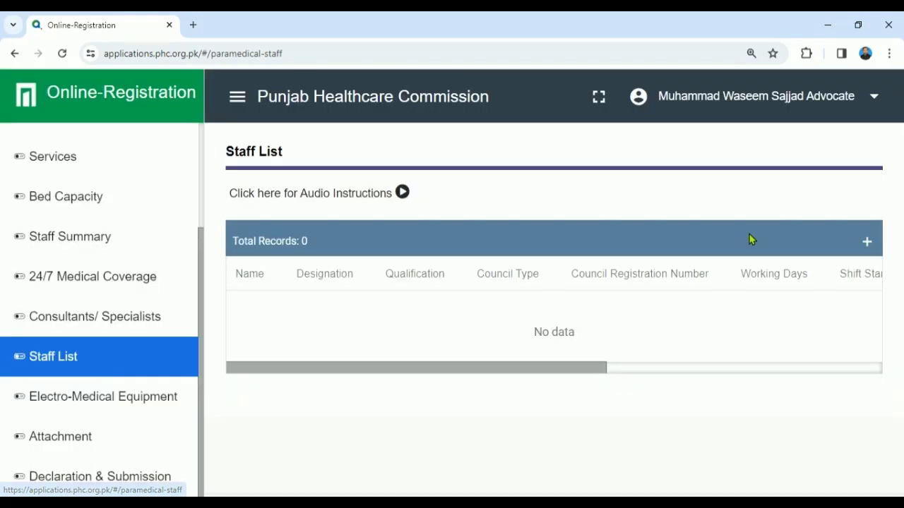
left_click(867, 243)
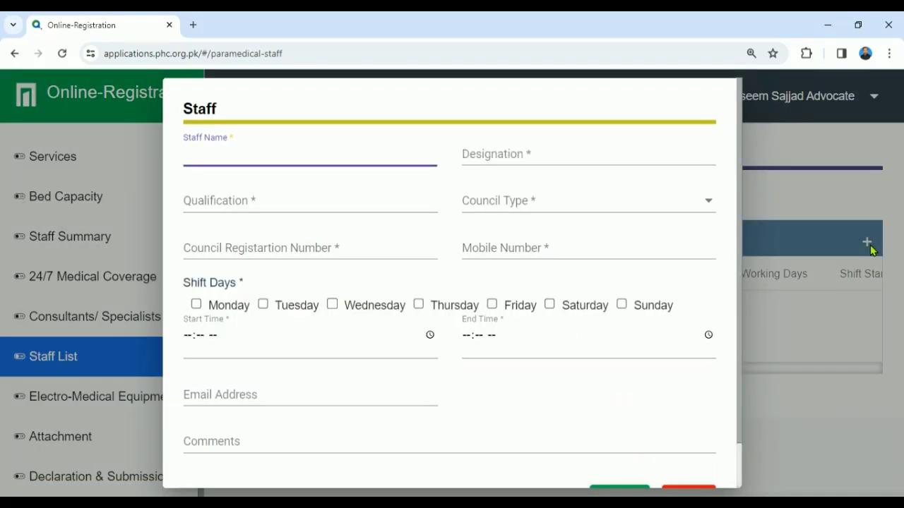
left_click_drag(738, 244, 750, 283)
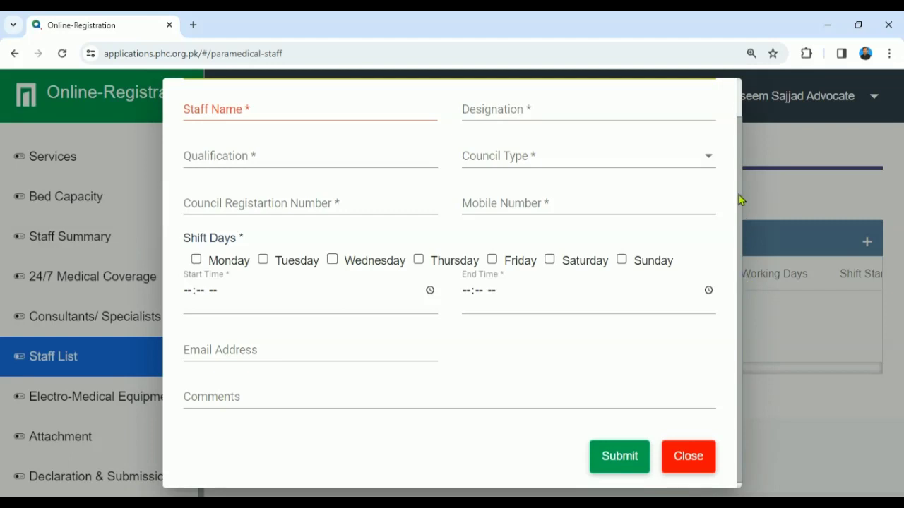
left_click_drag(739, 208, 346, 134)
left_click(346, 141)
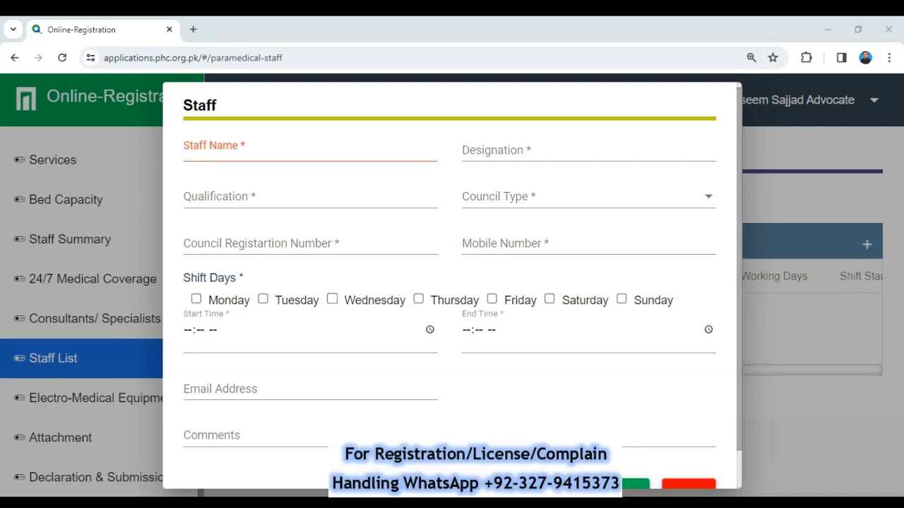
Step: Enter the staff member's name, designation Staff and qualification BS Nursing
left_click(233, 149)
type("M")
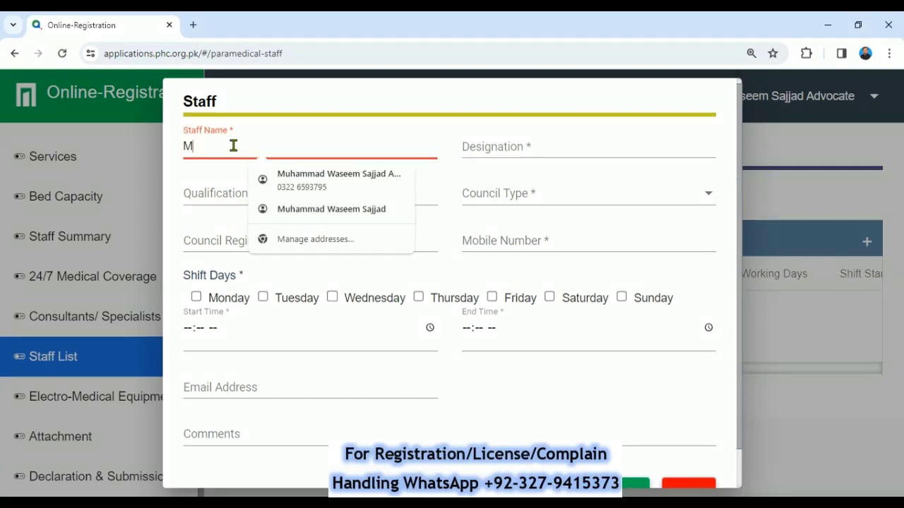
type("S Mahj")
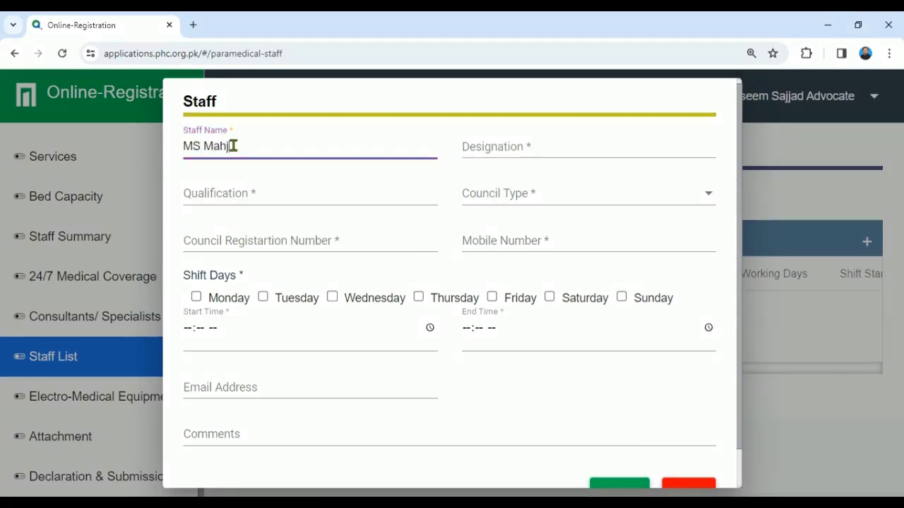
type("abeen")
key("Tab")
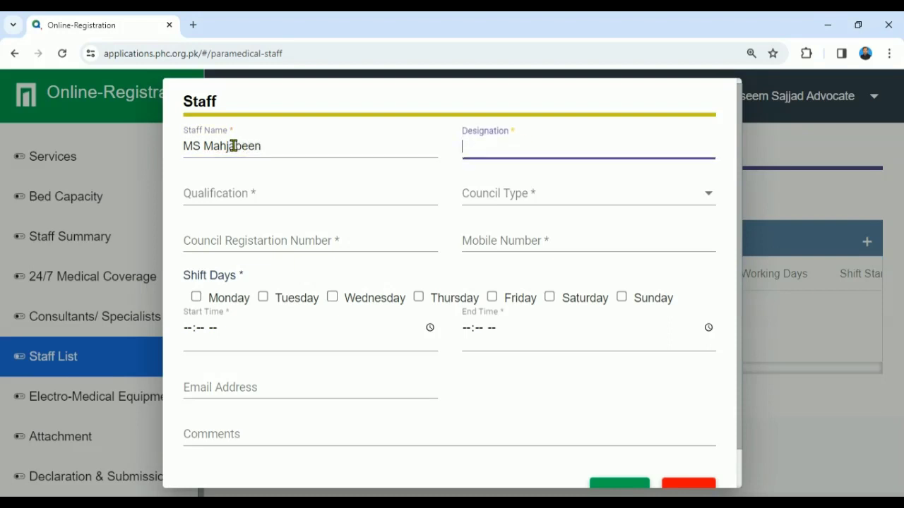
type("N")
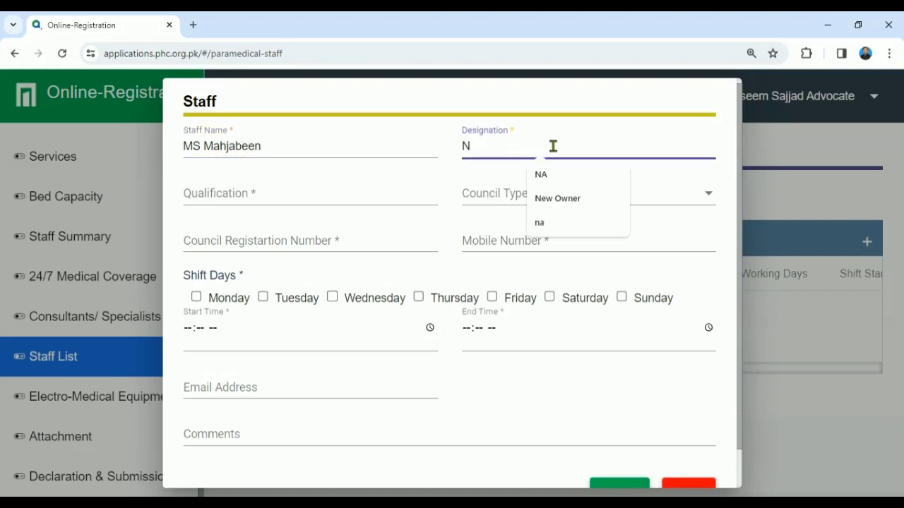
key("BackSpace")
type("Staff")
key("Tab")
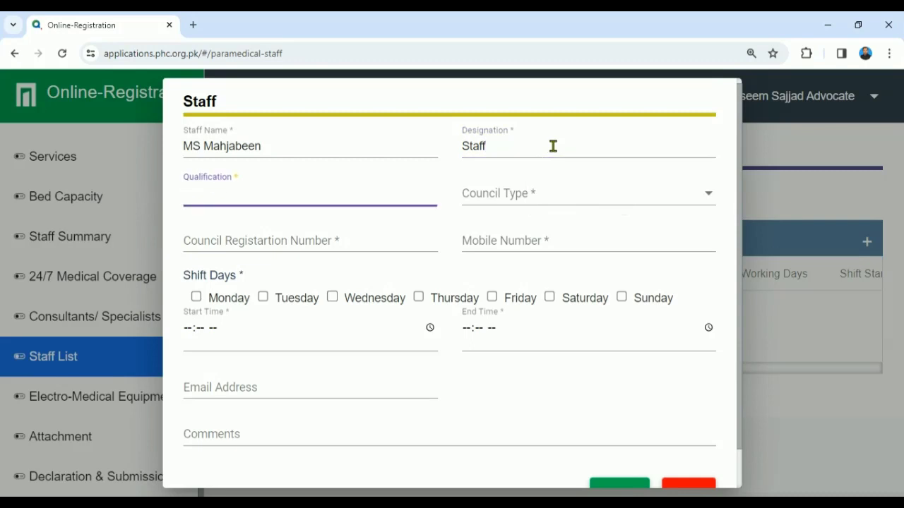
type("BS Nursing")
Step: Choose PNC as council type and fill in the council registration and mobile numbers
left_click(575, 190)
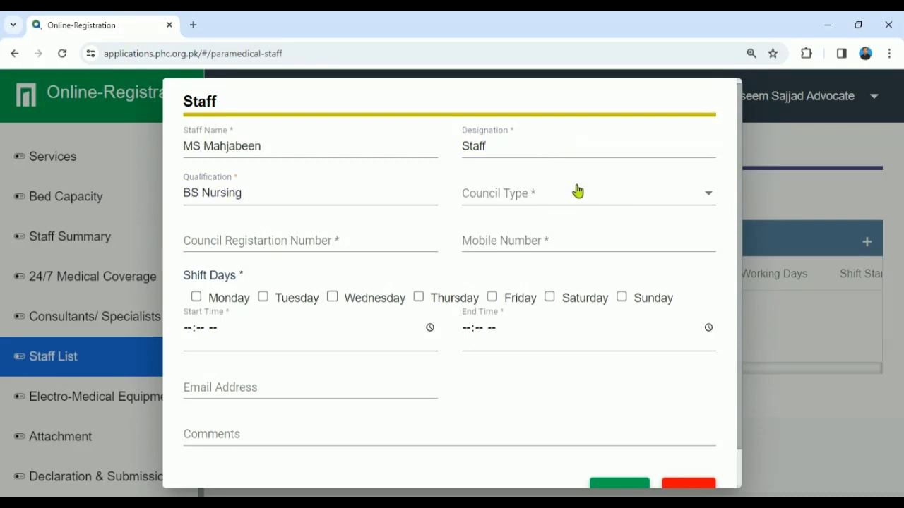
left_click(533, 266)
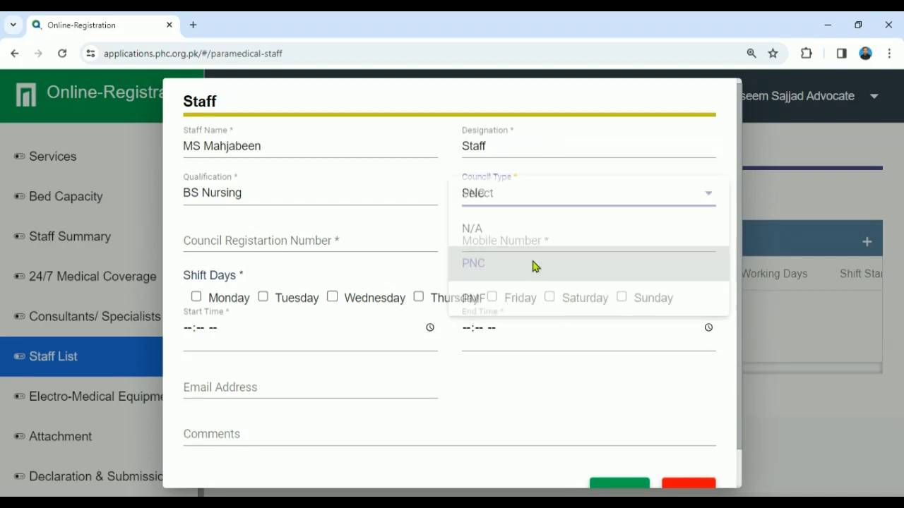
left_click(336, 244)
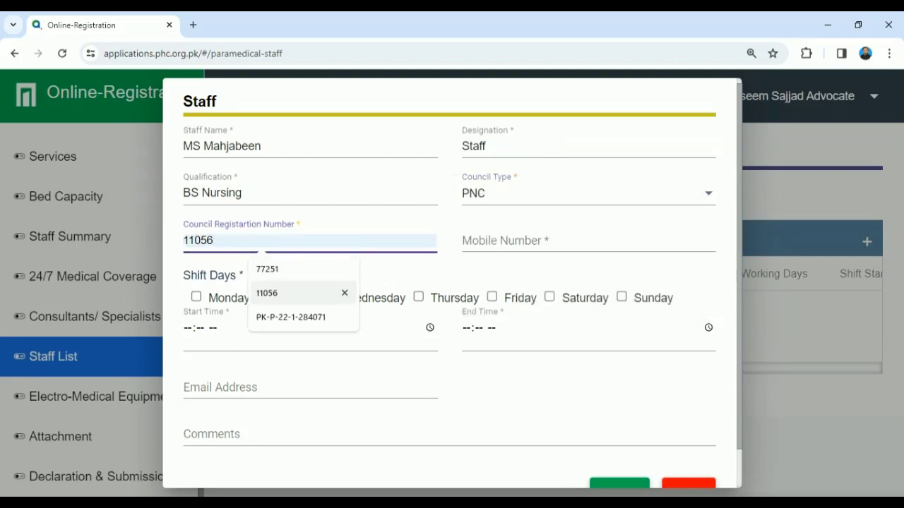
left_click(302, 294)
left_click(483, 245)
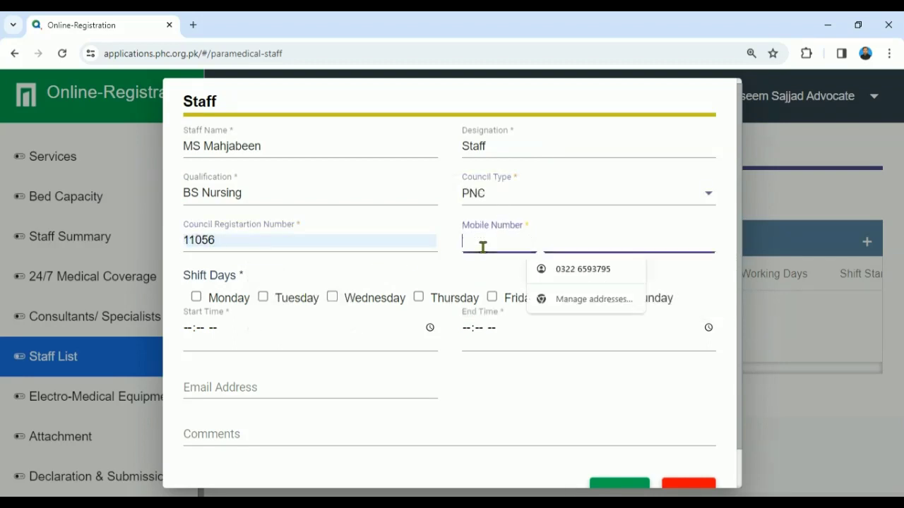
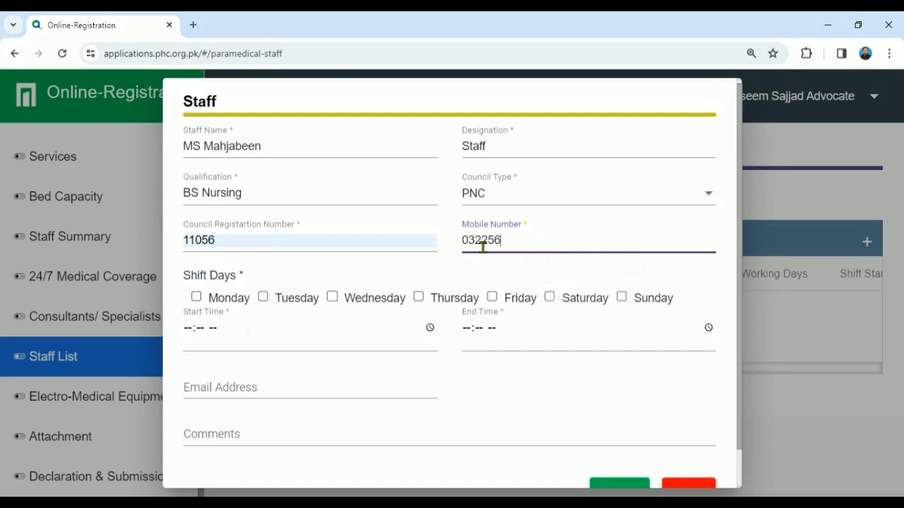
left_click_drag(740, 257, 739, 283)
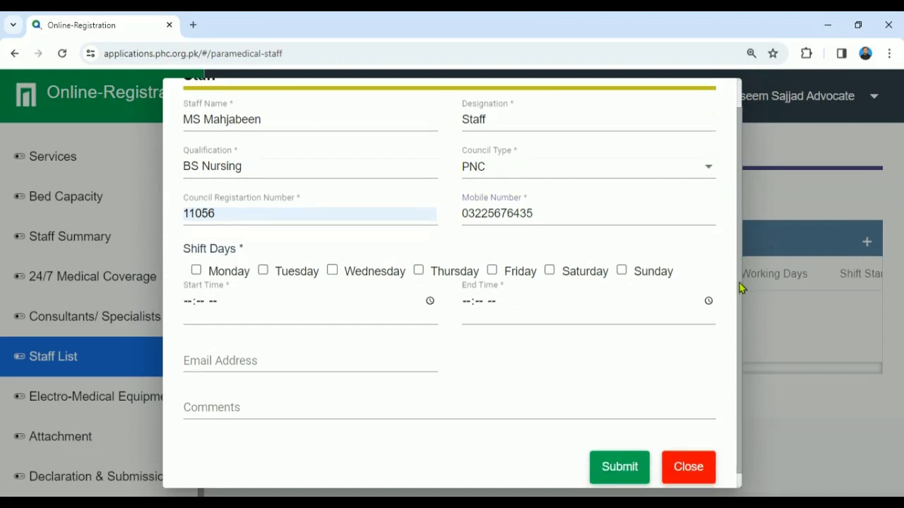
Step: Tick Monday through Saturday as the staff member's shift days
left_click(196, 270)
left_click(265, 272)
left_click(333, 271)
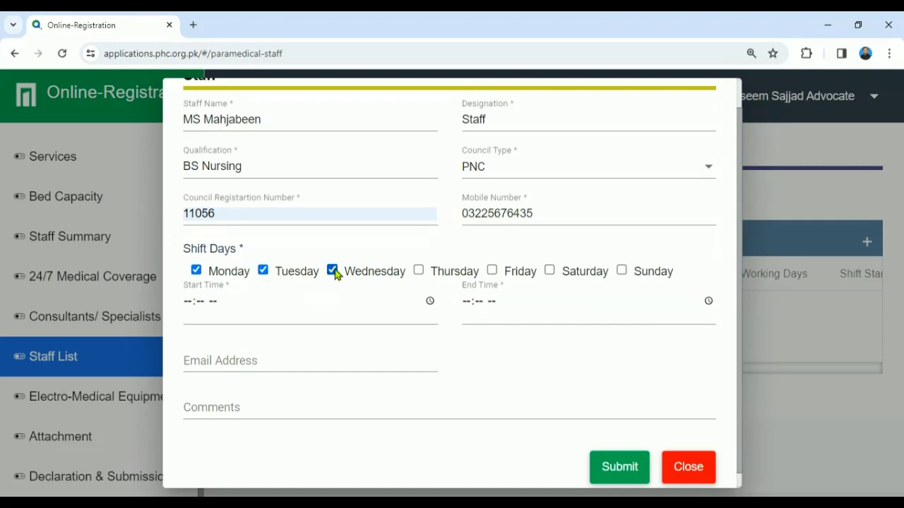
left_click(418, 272)
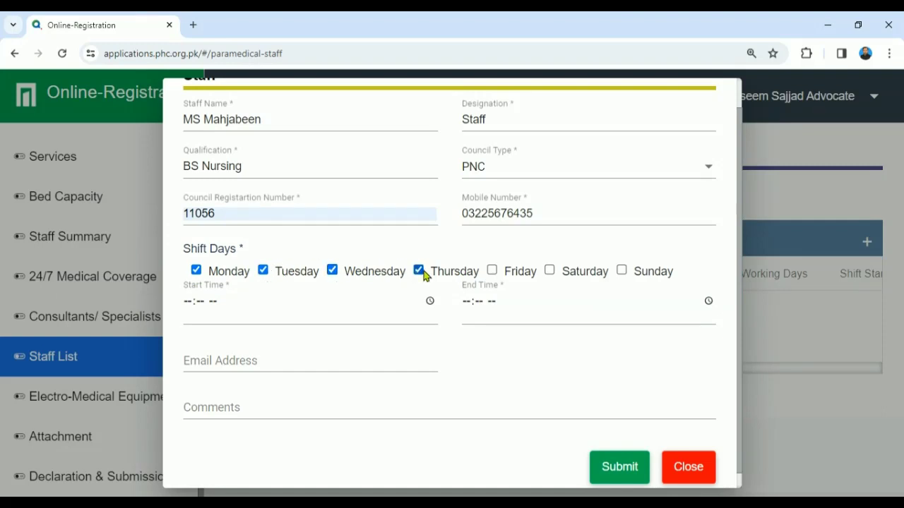
left_click(491, 271)
left_click(549, 272)
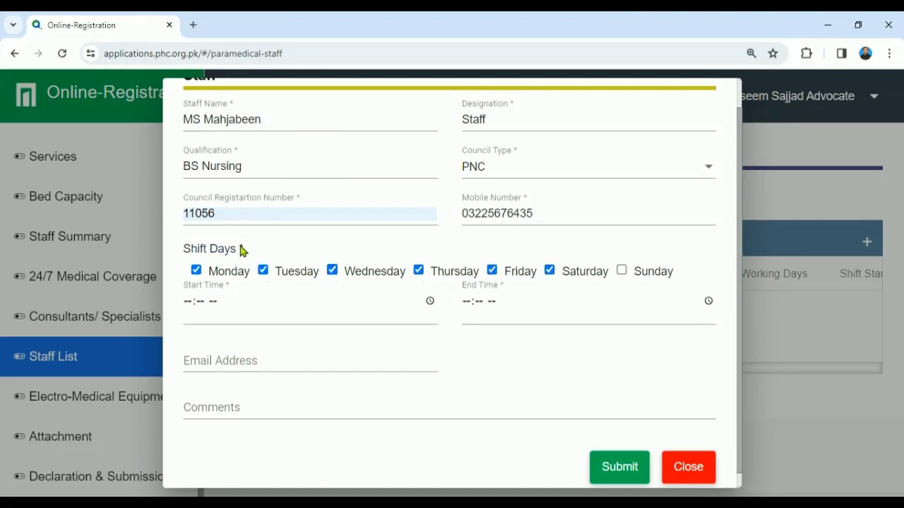
Step: Set shift hours 08:00 AM to 04:00 PM and submit the staff record
left_click(188, 302)
type("0808")
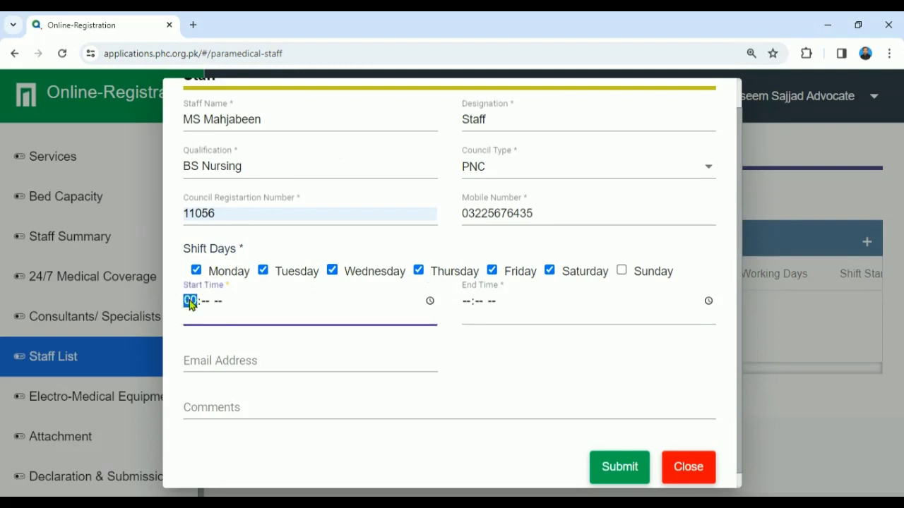
key("shift+Tab")
type("00")
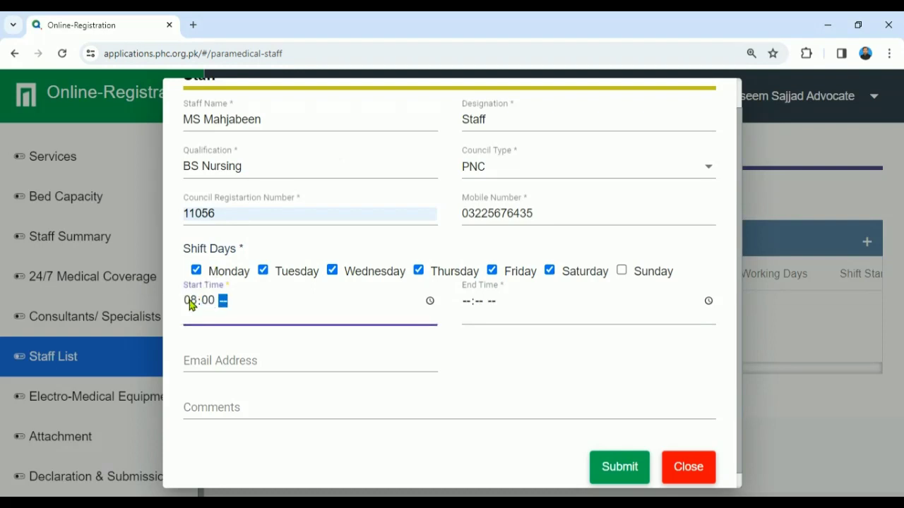
type("a")
key("Tab")
type("0400")
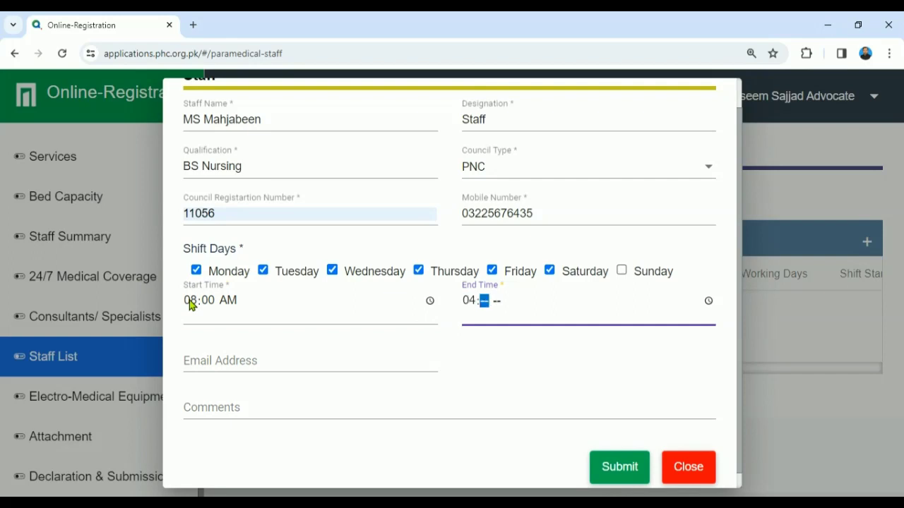
type("p")
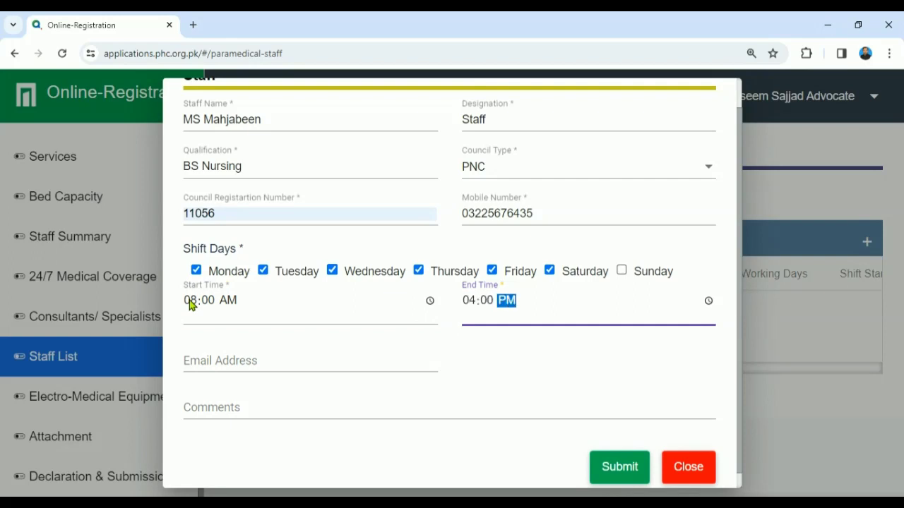
left_click(259, 371)
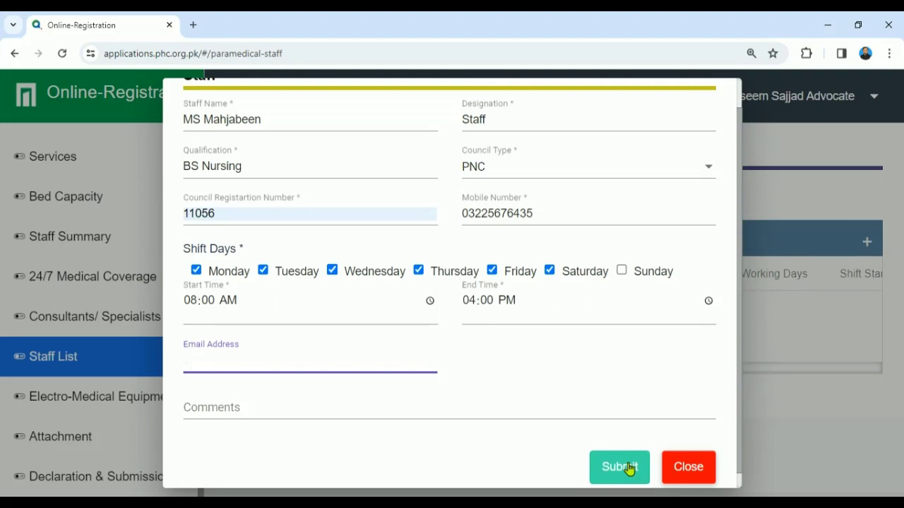
left_click(628, 467)
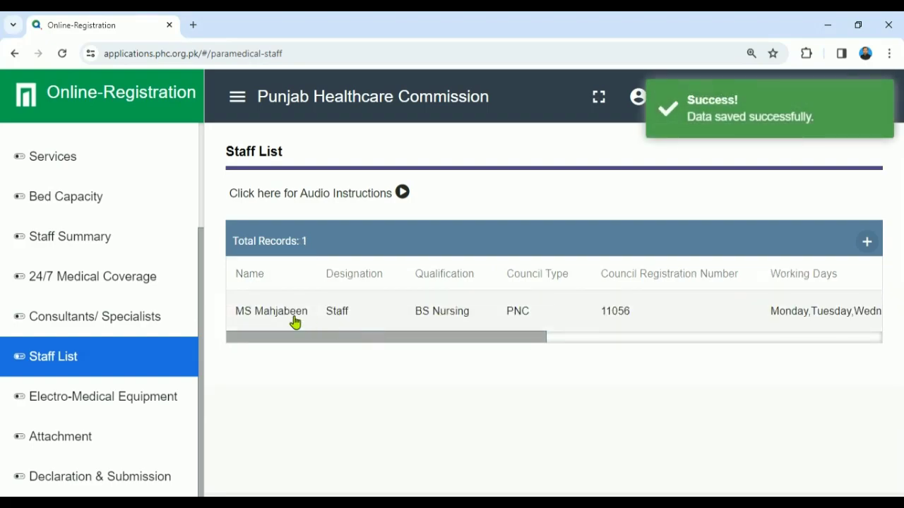
Step: Close an unused second staff form and go to Electro-Medical Equipment
left_click(865, 253)
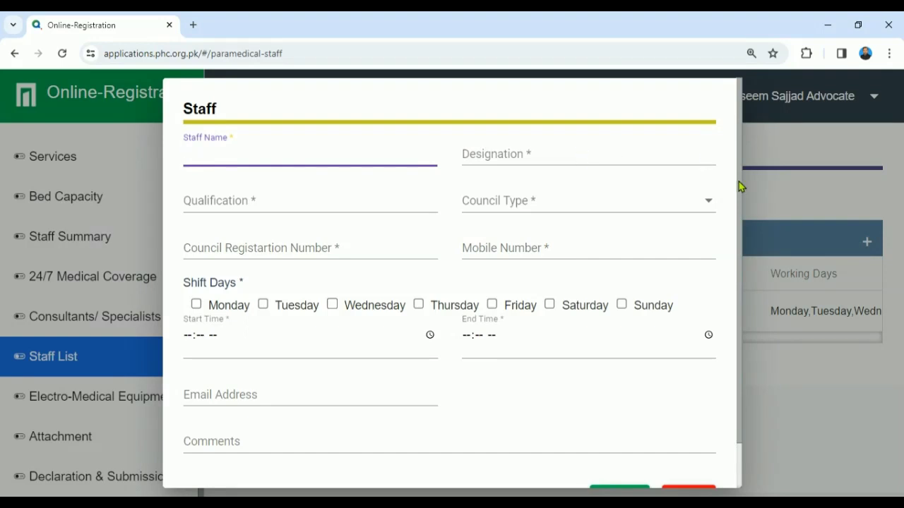
left_click_drag(743, 187, 739, 234)
scroll(734, 283, "down", 2)
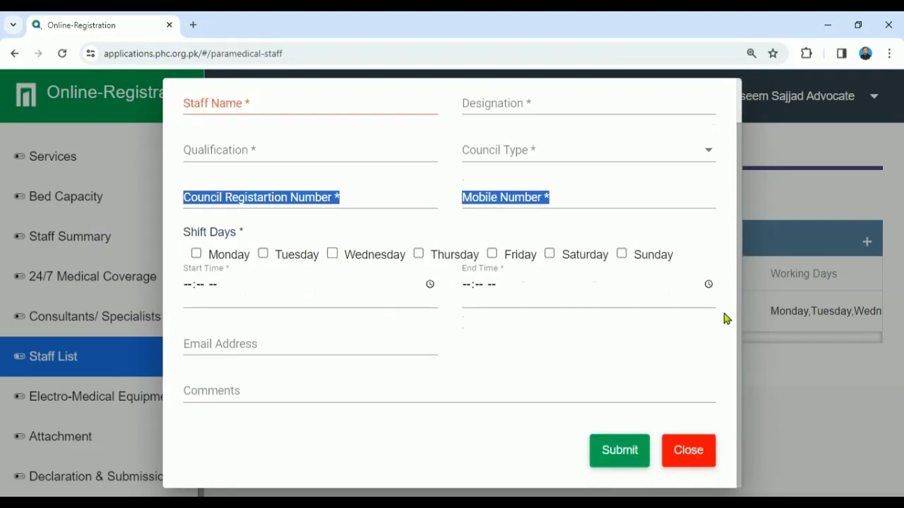
left_click(676, 452)
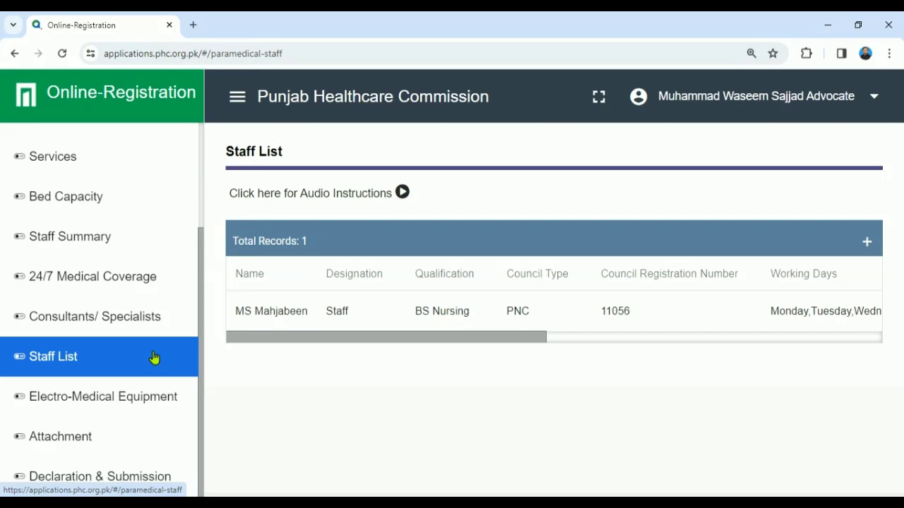
left_click(127, 398)
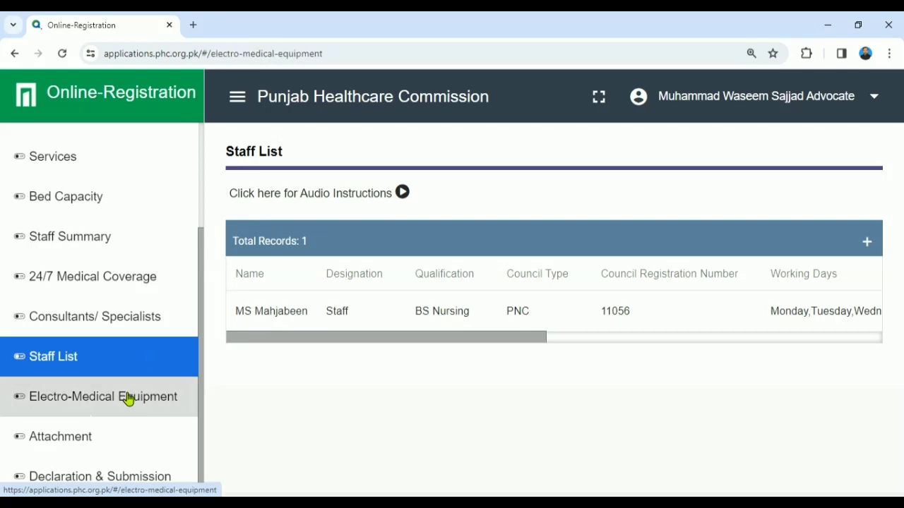
Step: Start a new equipment entry named Monitor, type Electronic, model 2022
left_click(868, 243)
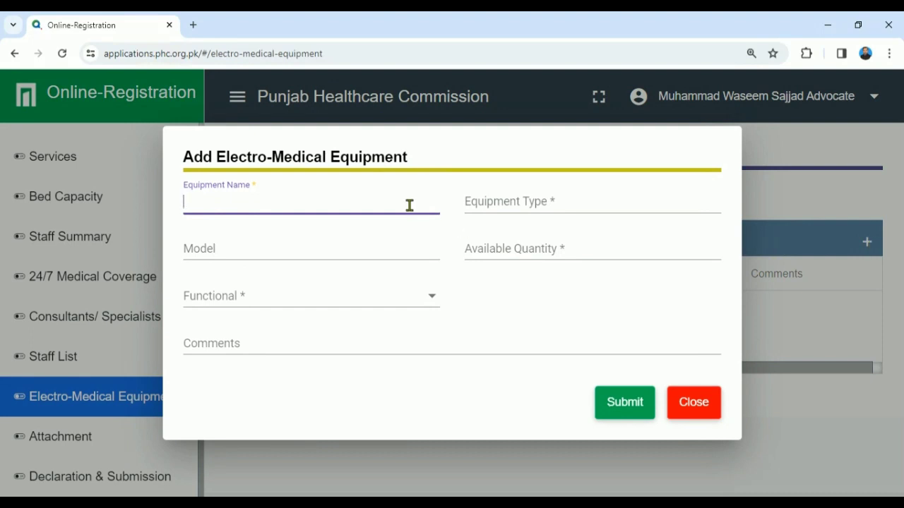
type("Monitor")
key("Tab")
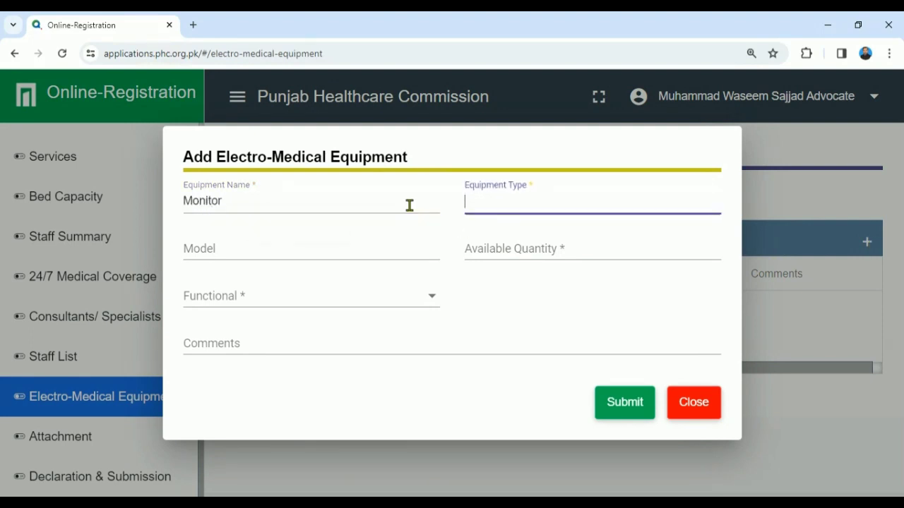
type("El")
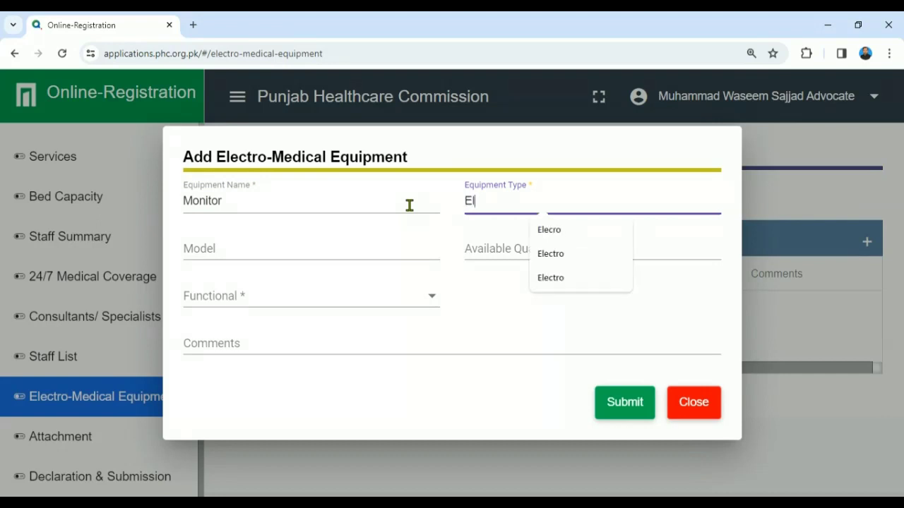
type("ctro")
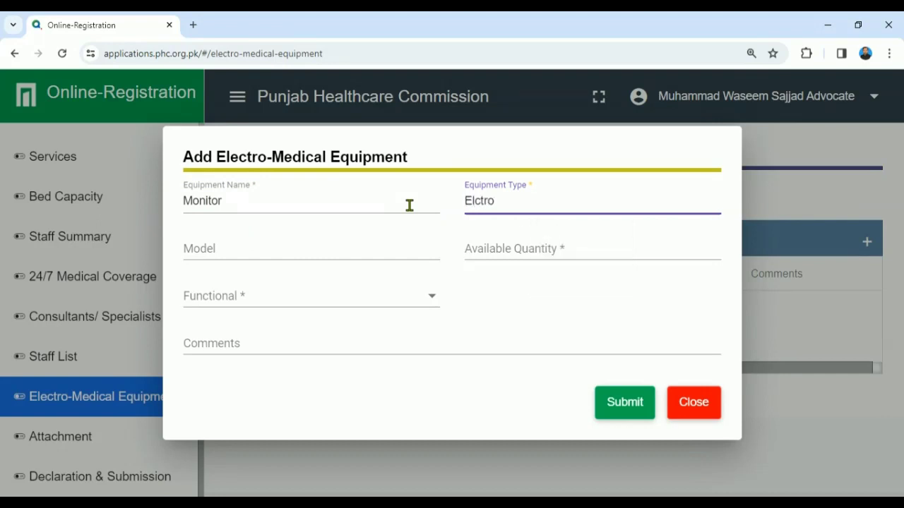
type("nic")
right_click(468, 202)
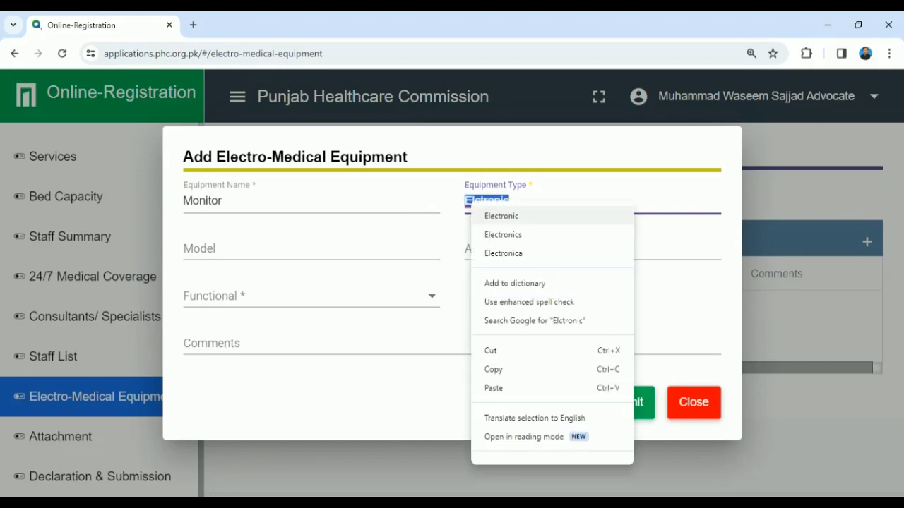
left_click(494, 213)
left_click(279, 252)
type("2022")
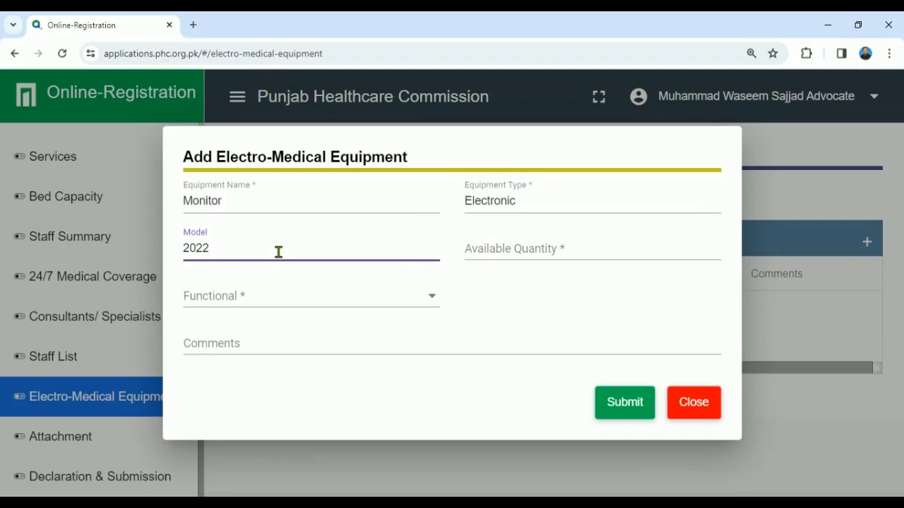
key("Tab")
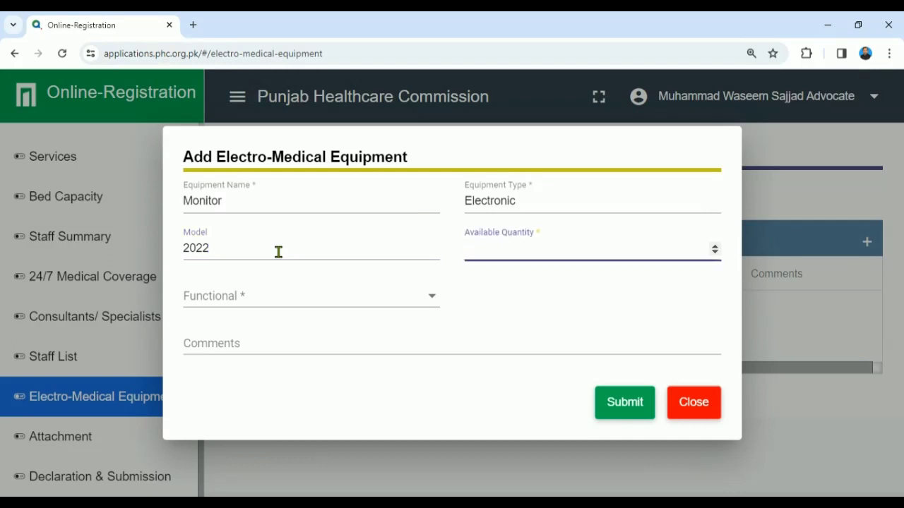
Step: Rename it BP Monitor, set quantity 3, mark it functional and save
left_click(184, 200)
type("BP")
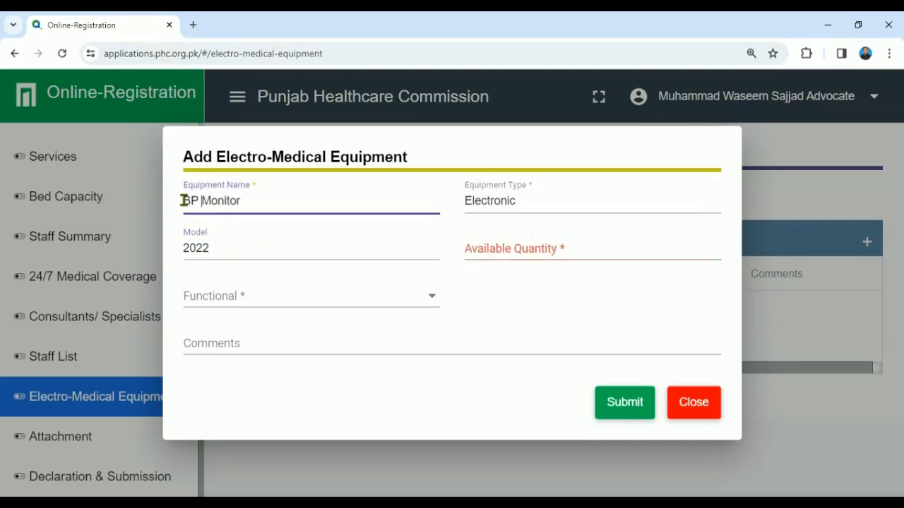
left_click(253, 200)
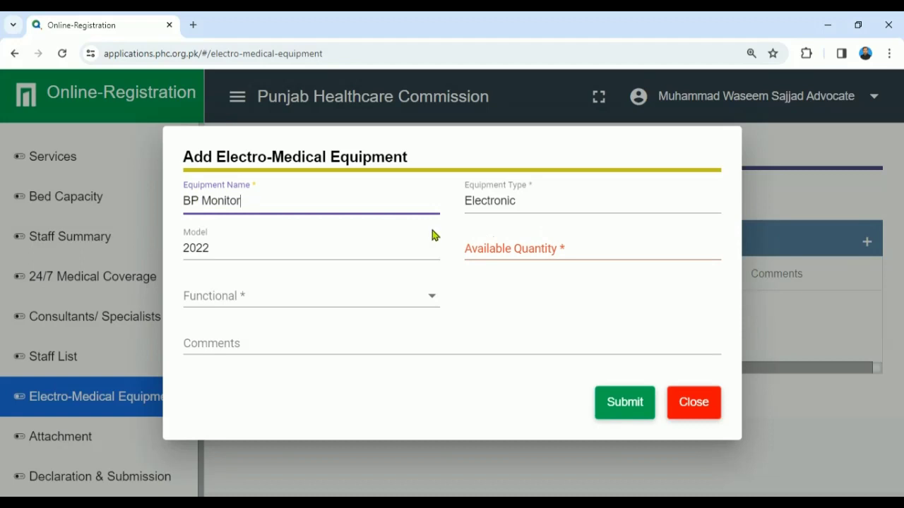
left_click(505, 254)
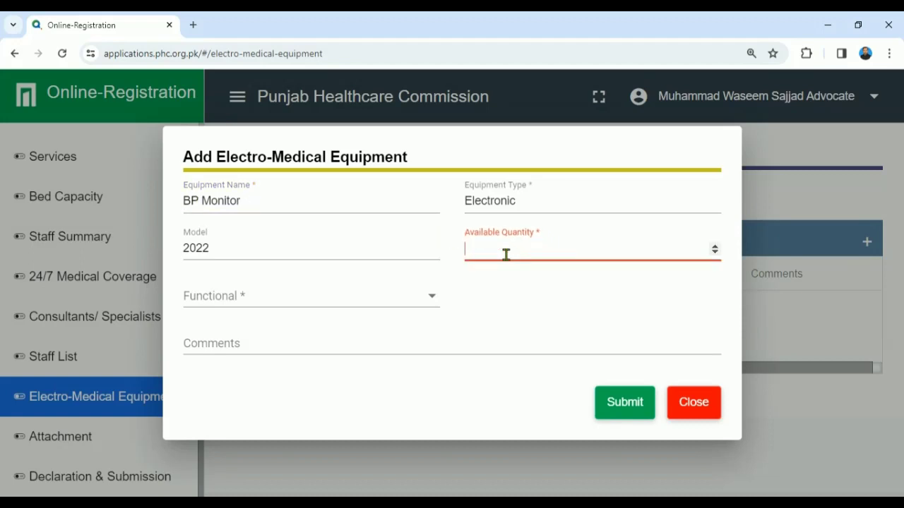
type("3")
left_click(389, 302)
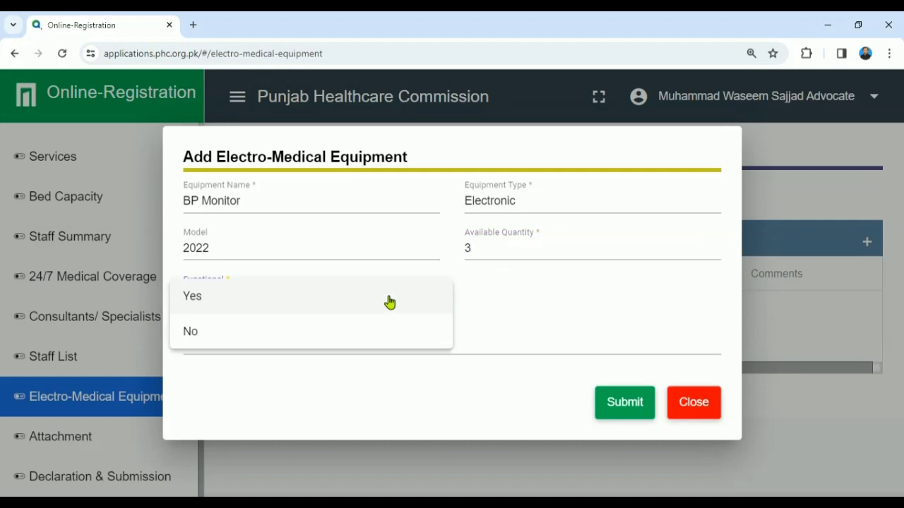
left_click(390, 302)
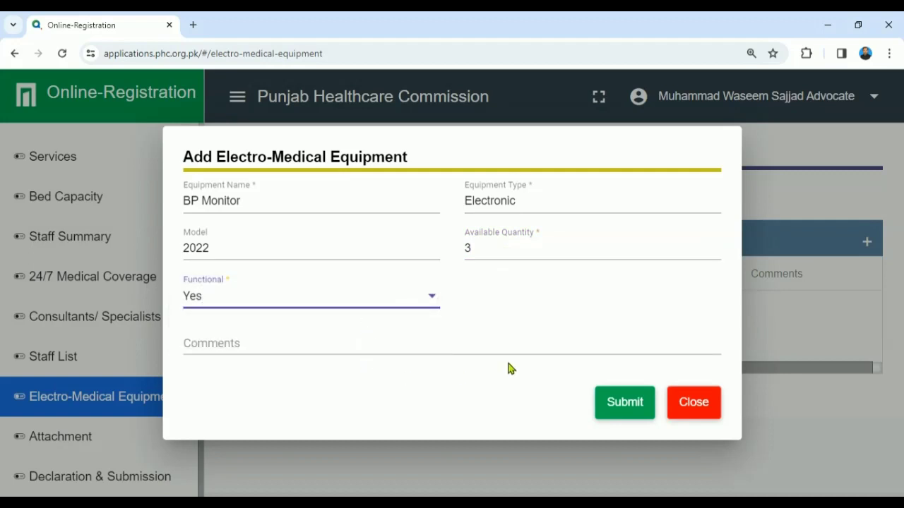
left_click(610, 406)
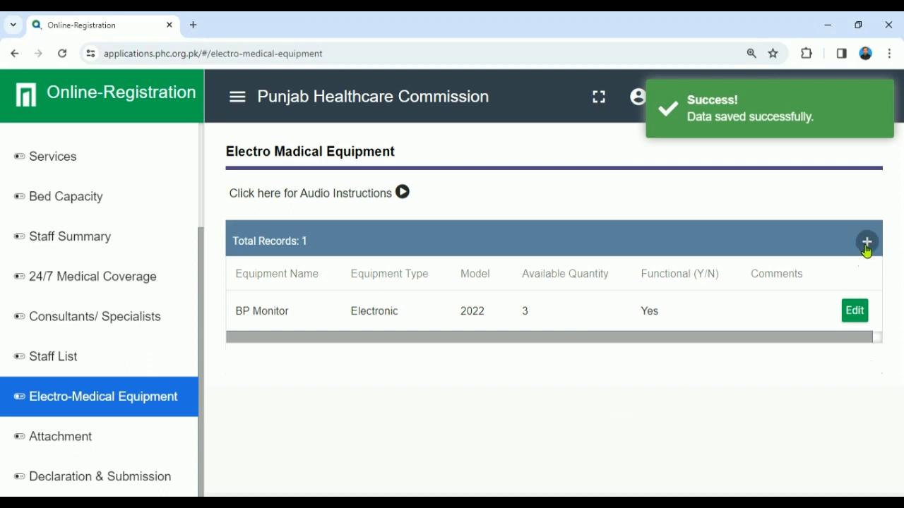
Step: Start a new equipment record and enter the name 'Babay Incubator'
left_click(866, 242)
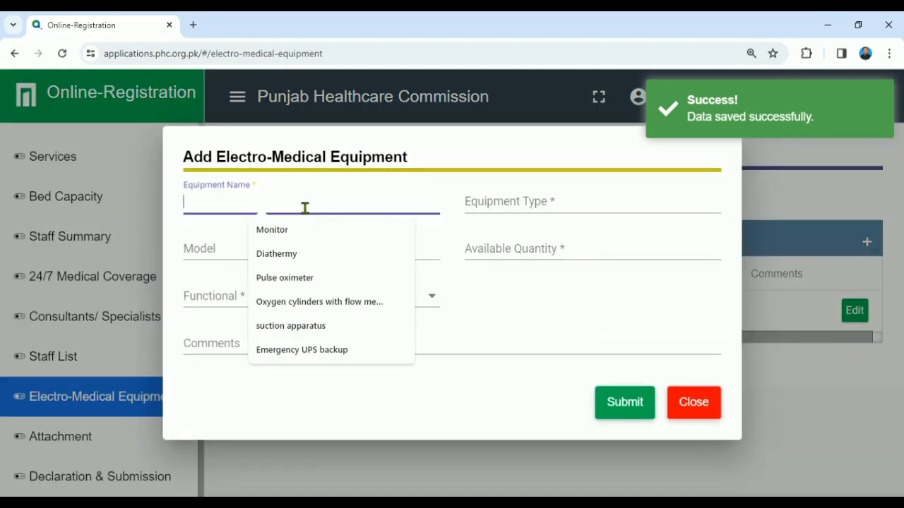
type("BB")
key("BackSpace")
key("BackSpace")
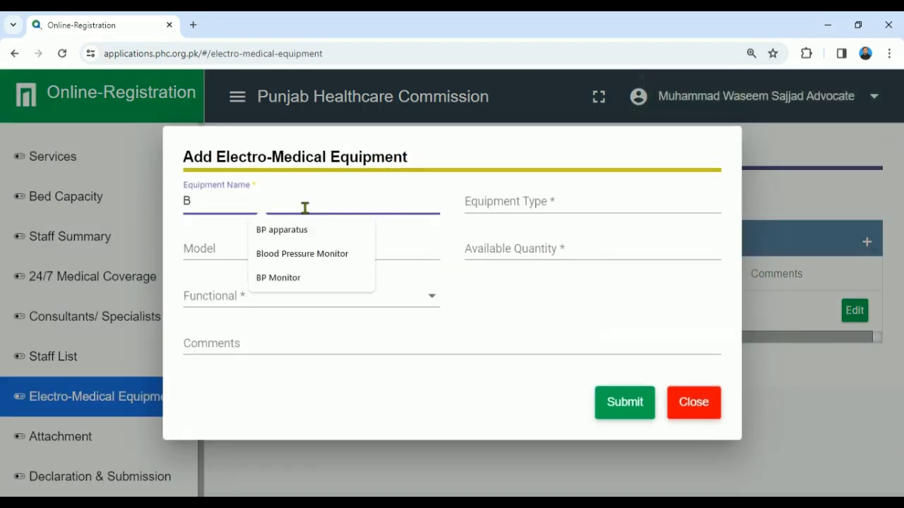
type("abay Incubator")
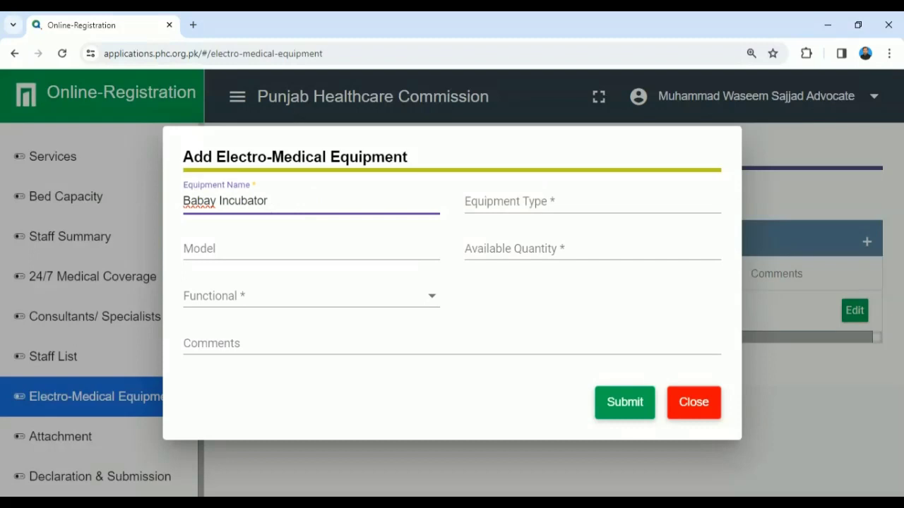
right_click(198, 203)
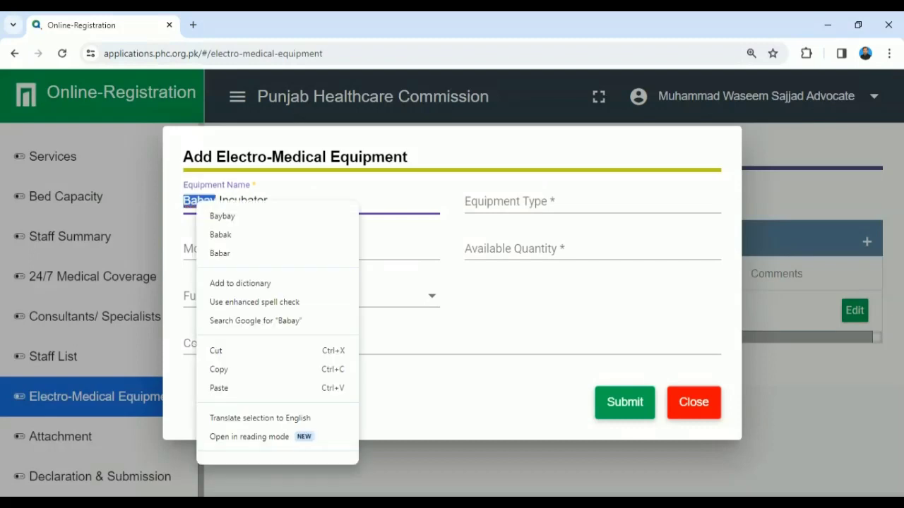
Step: Set type Electro, model 2023, quantity 1, functional Yes, and submit the record
left_click(576, 201)
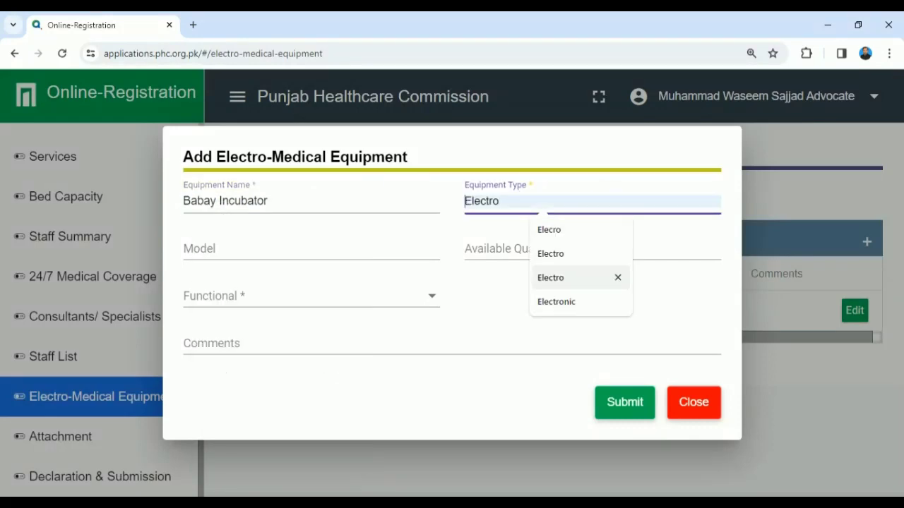
left_click(531, 278)
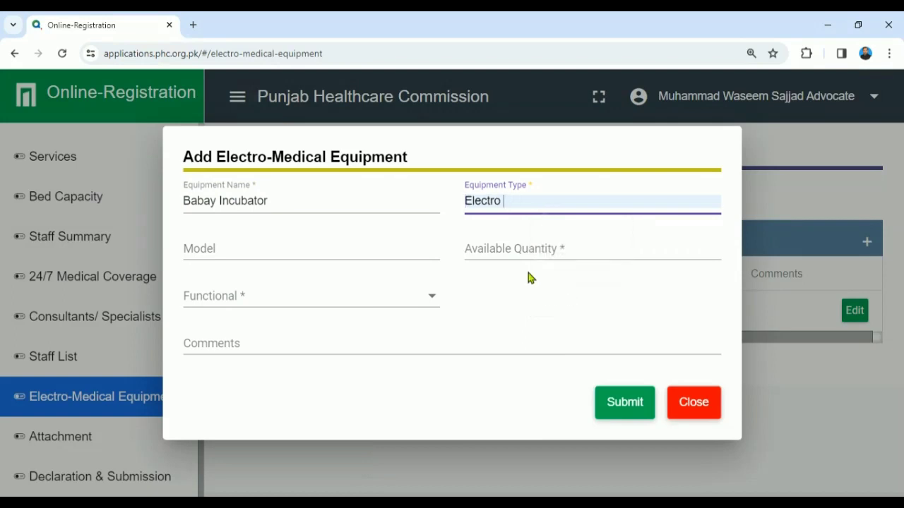
left_click(290, 249)
type("2023")
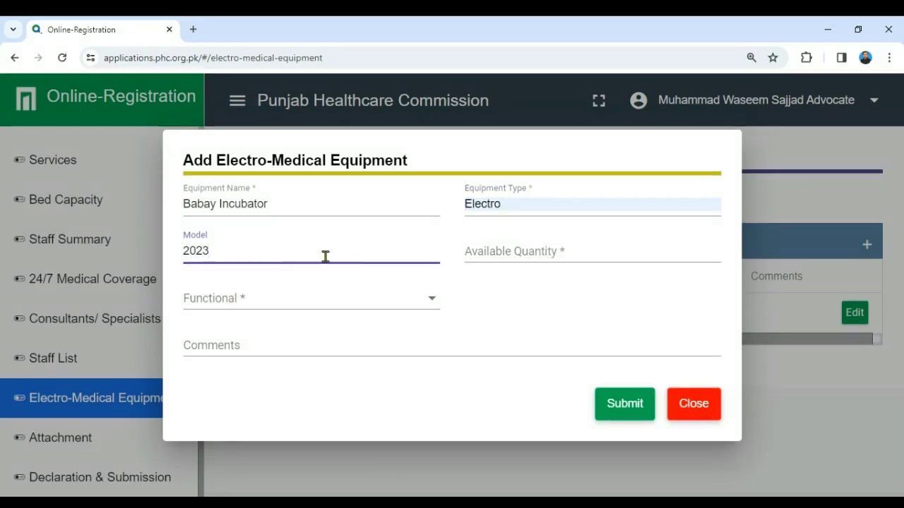
left_click(572, 251)
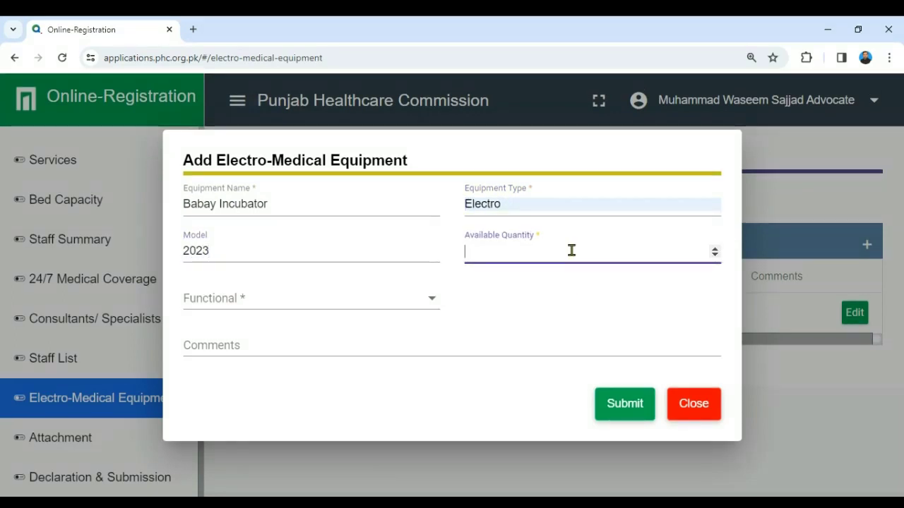
left_click(428, 304)
left_click(250, 304)
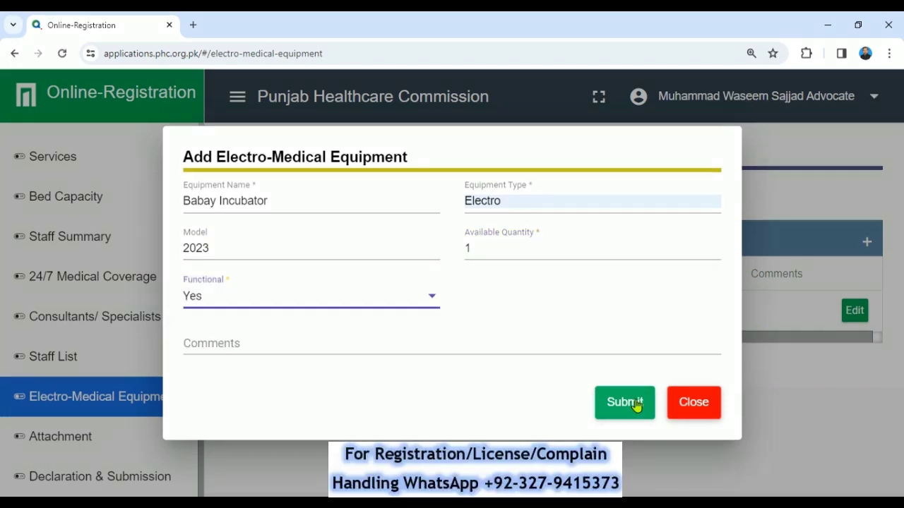
left_click(633, 403)
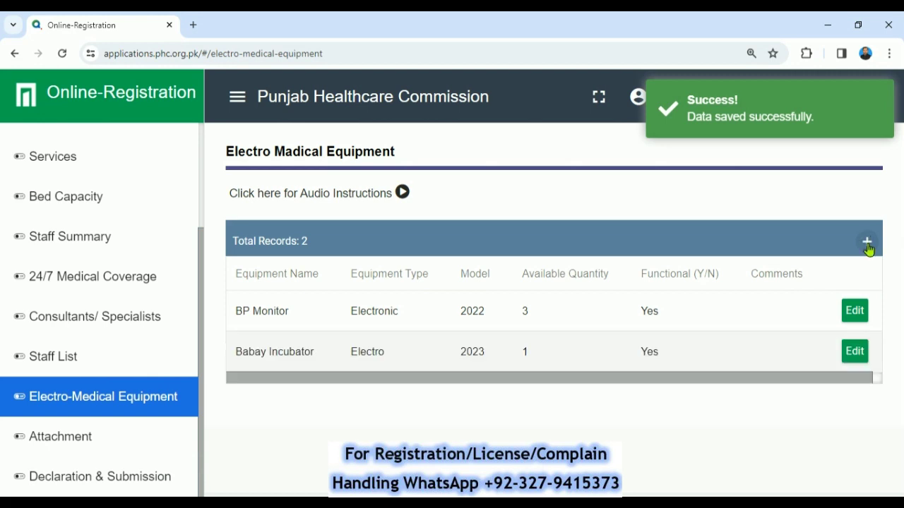
Step: Start a third equipment record named 'Emergency UPS backup' from the autofill suggestion
left_click(868, 242)
left_click(306, 213)
type("Emergency UPS backup")
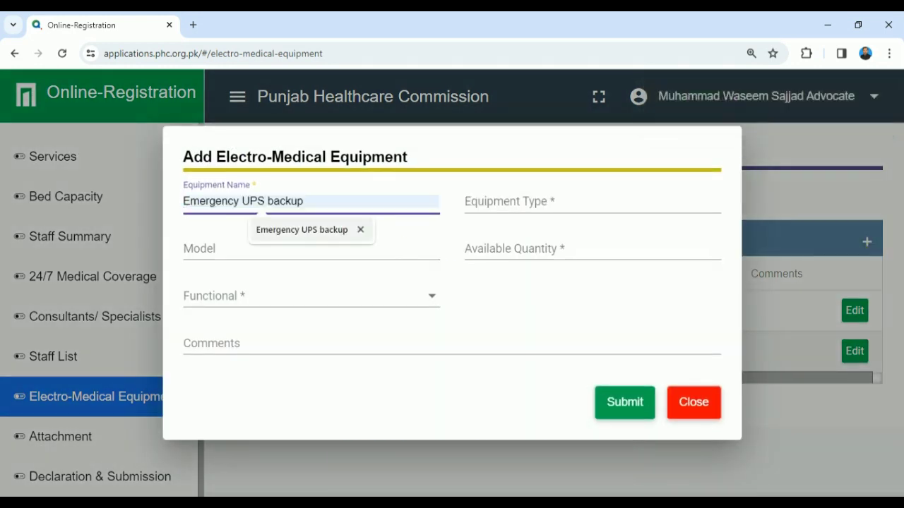
left_click(298, 230)
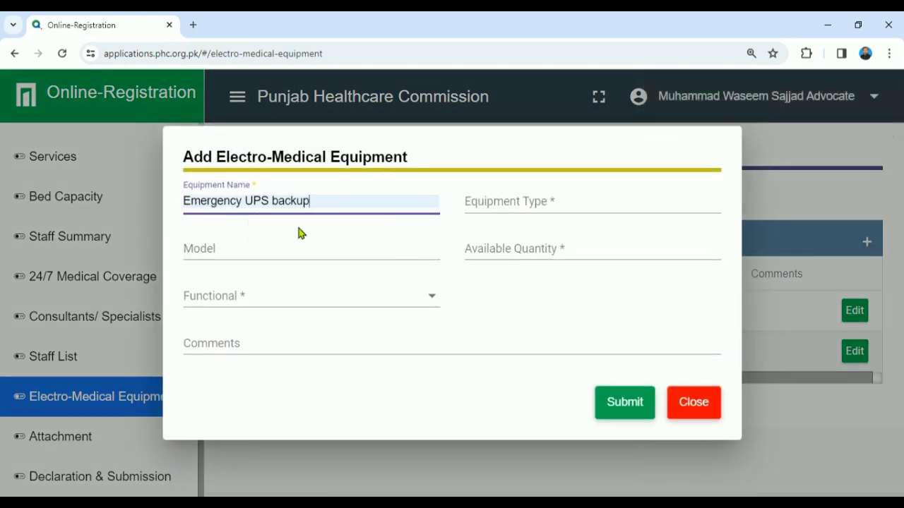
Step: Set type Electronic, model 2024, quantity 1, functional Yes, and submit the record
left_click(472, 207)
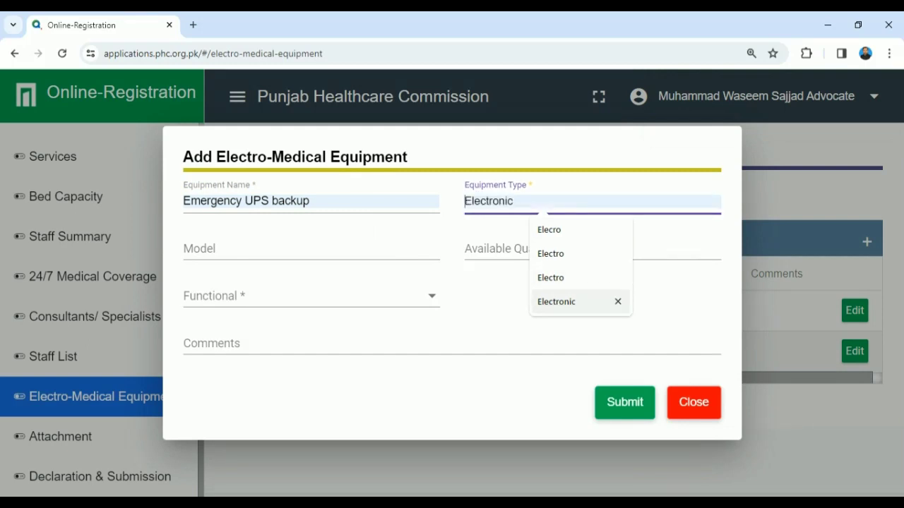
left_click(555, 301)
left_click(323, 247)
type("2024")
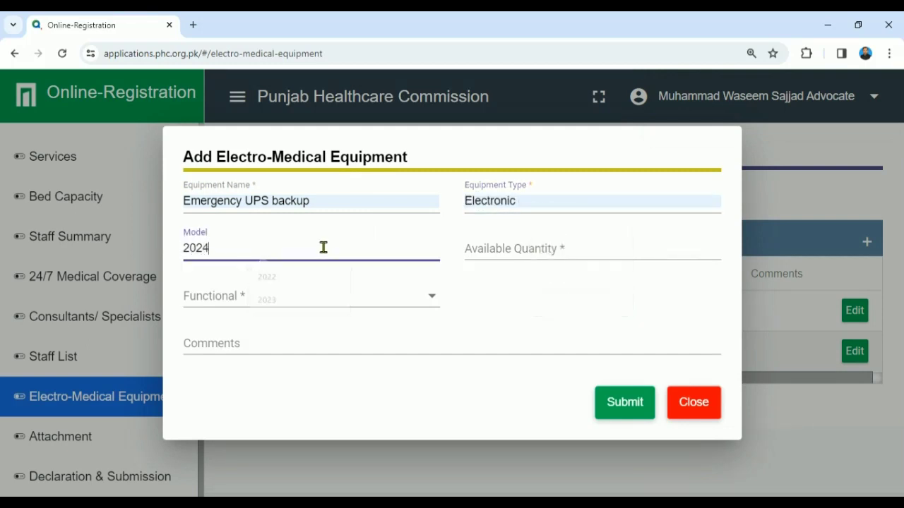
left_click(516, 249)
type("1")
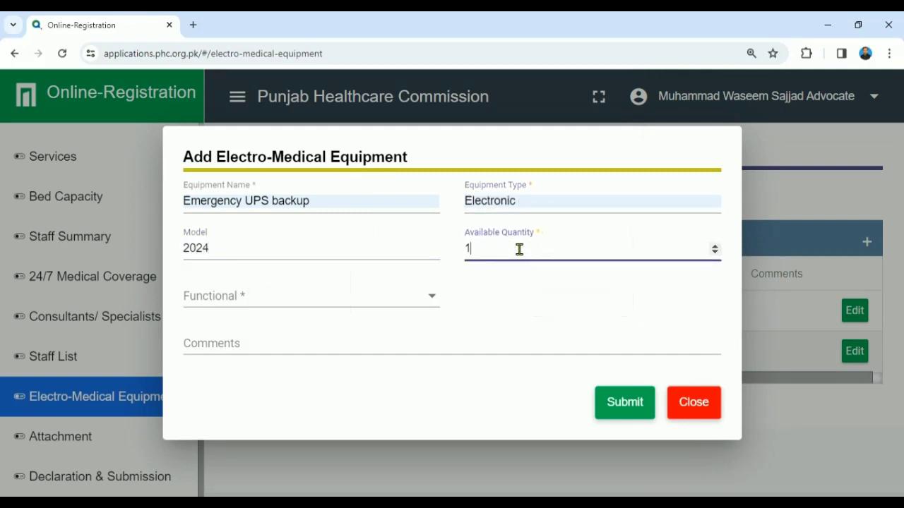
left_click(349, 305)
left_click(325, 313)
left_click(626, 403)
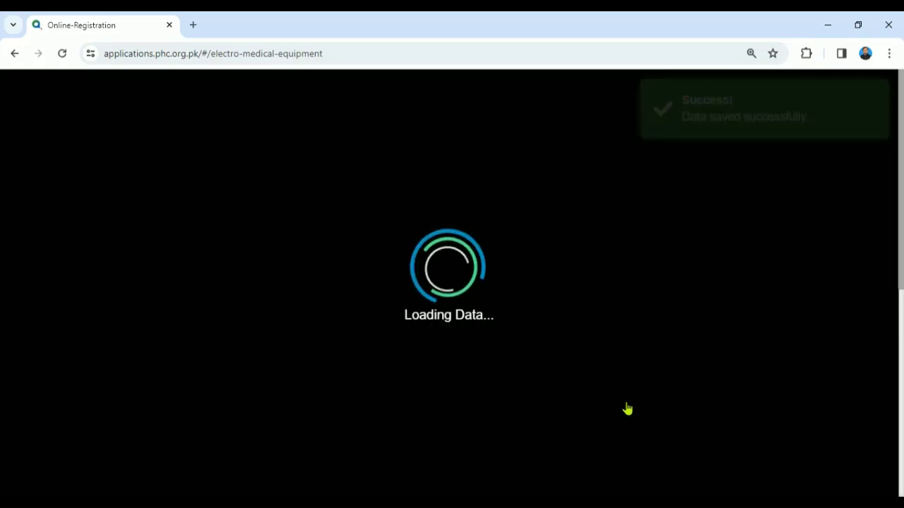